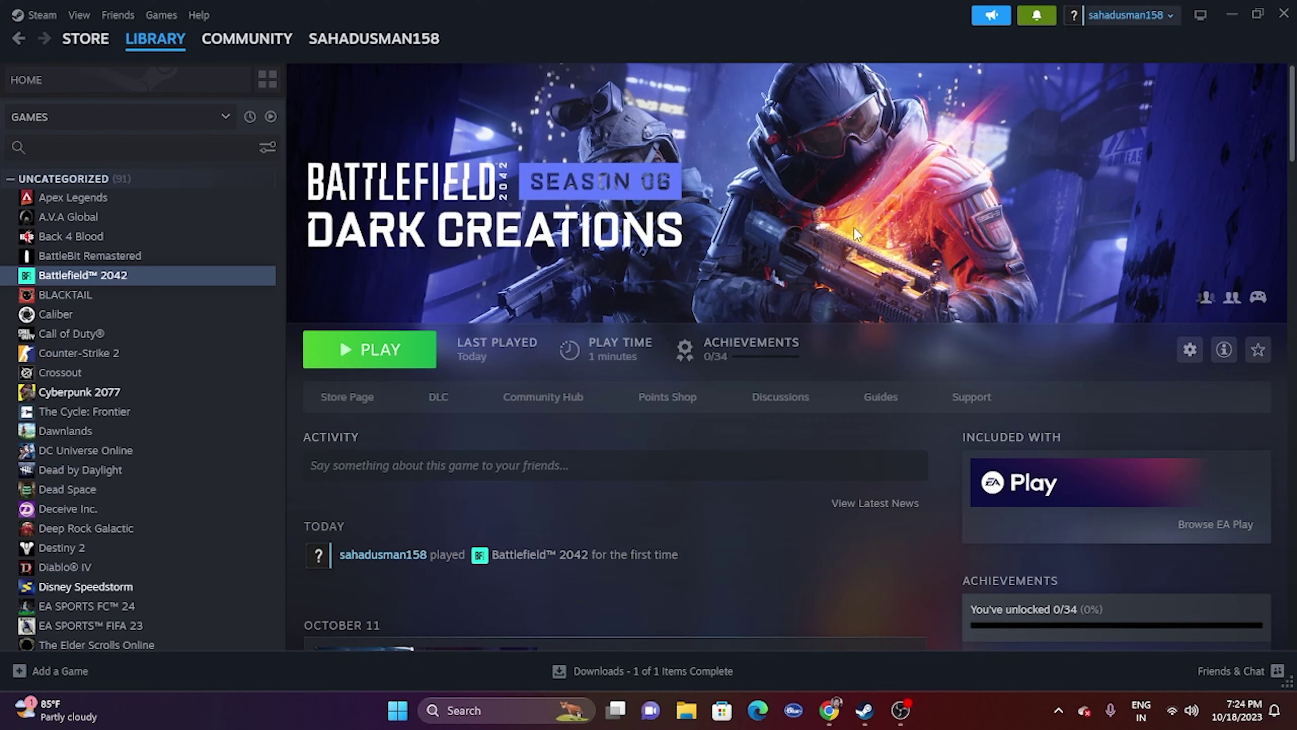
Step: Show the computer's power options, including Restart, and leave them without choosing one
left_click(397, 710)
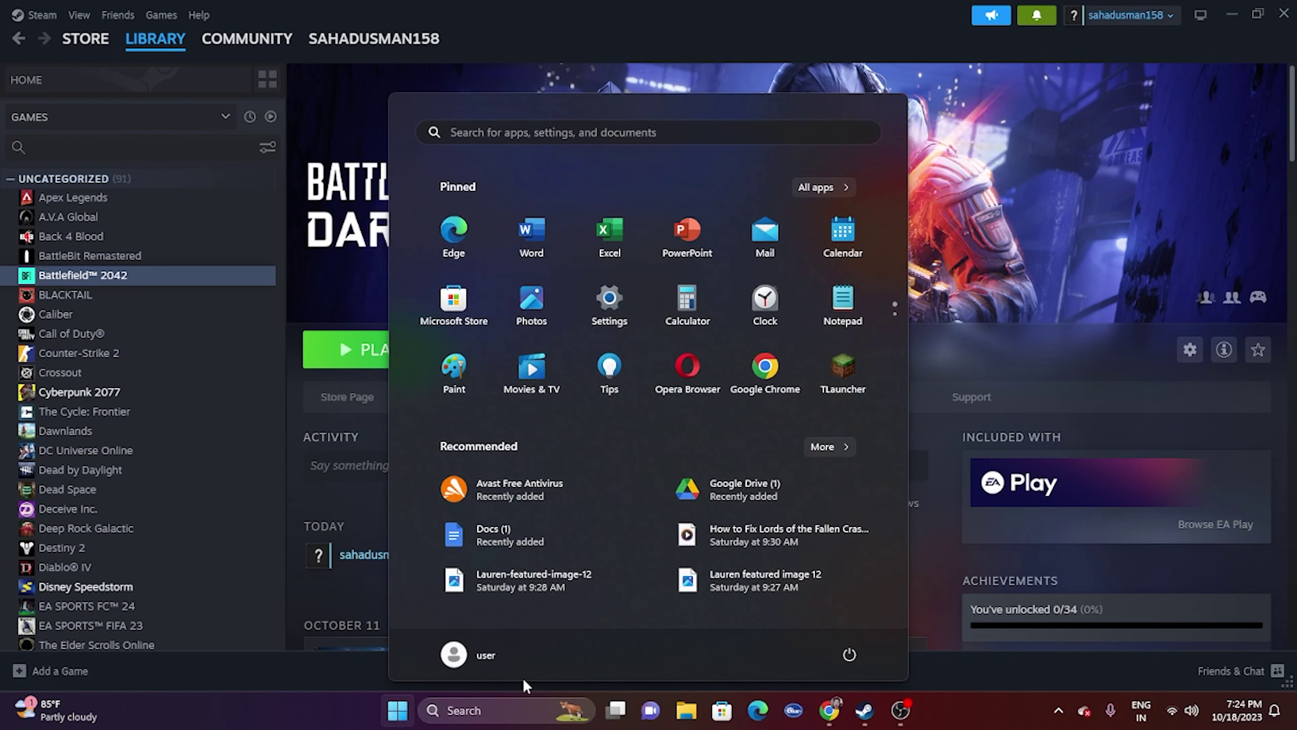
left_click(849, 654)
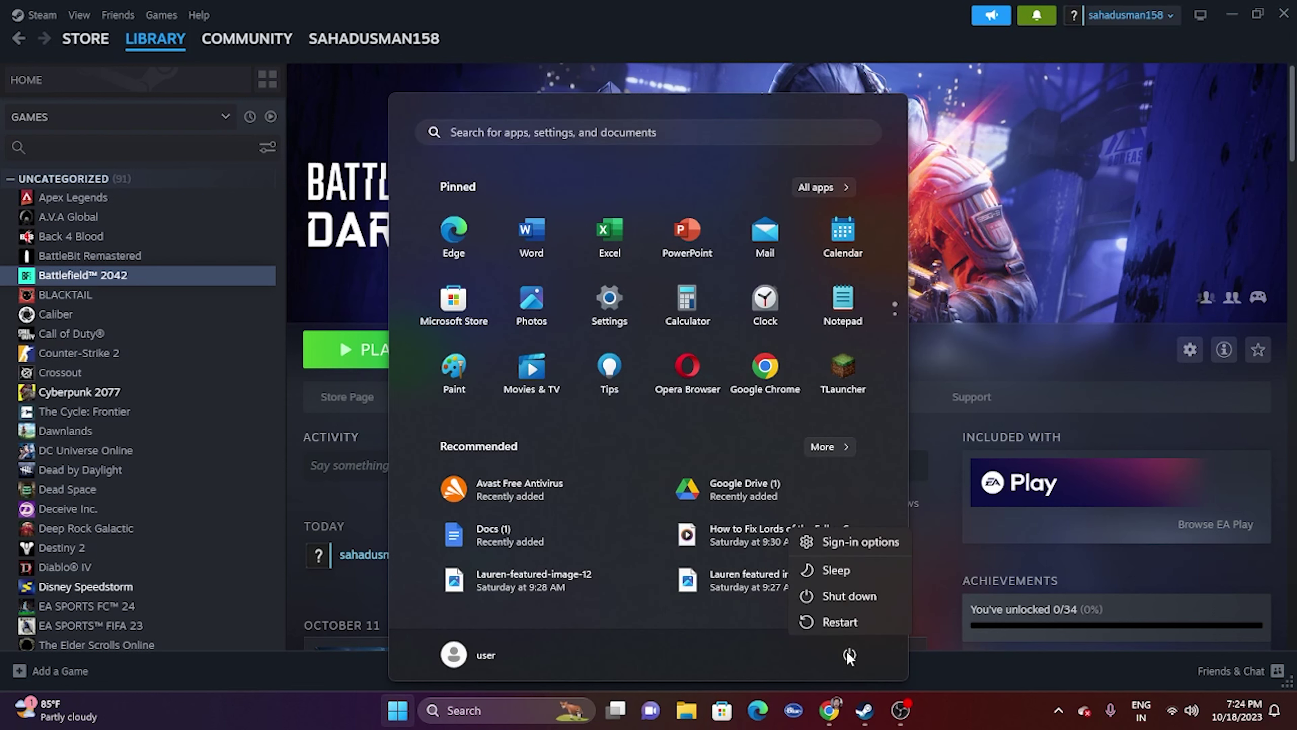
left_click(952, 700)
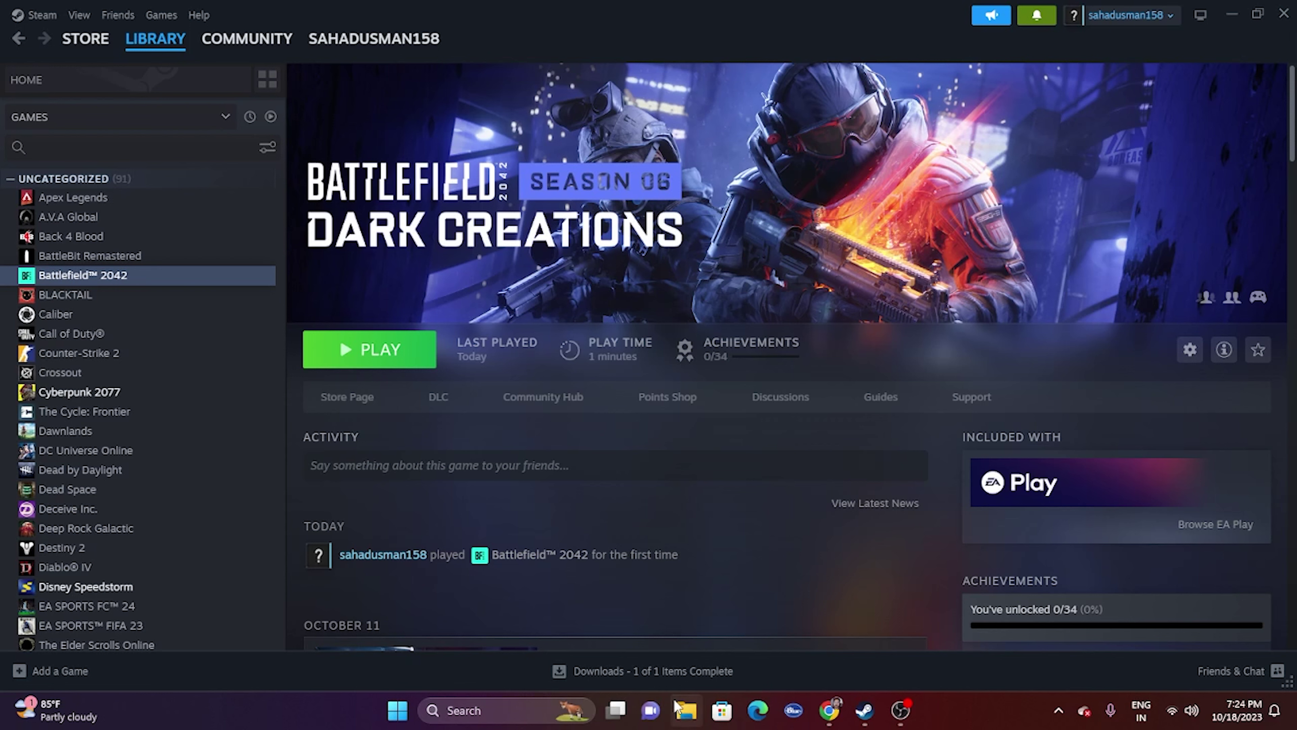
Step: Browse to Battlefield 2042's installed files from its Steam properties, select the BF2042 application, and close the folder
right_click(91, 277)
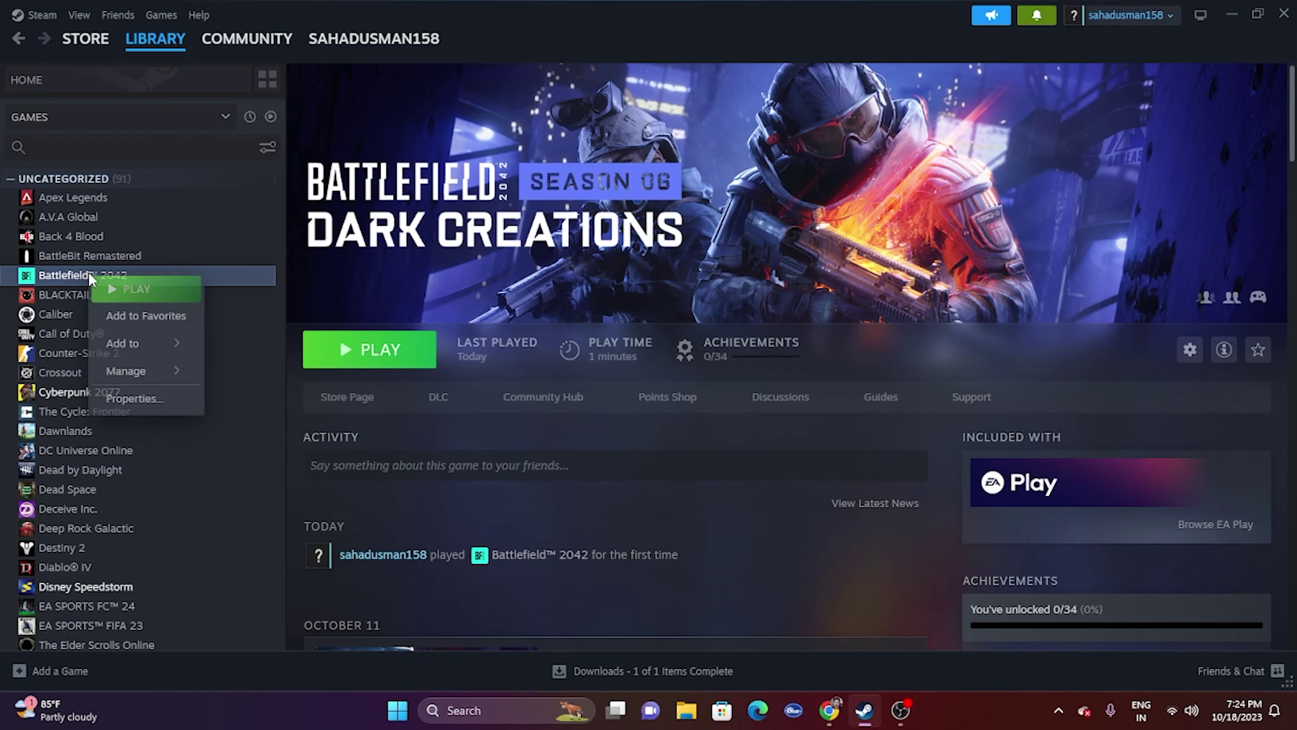
left_click(135, 399)
left_click(389, 268)
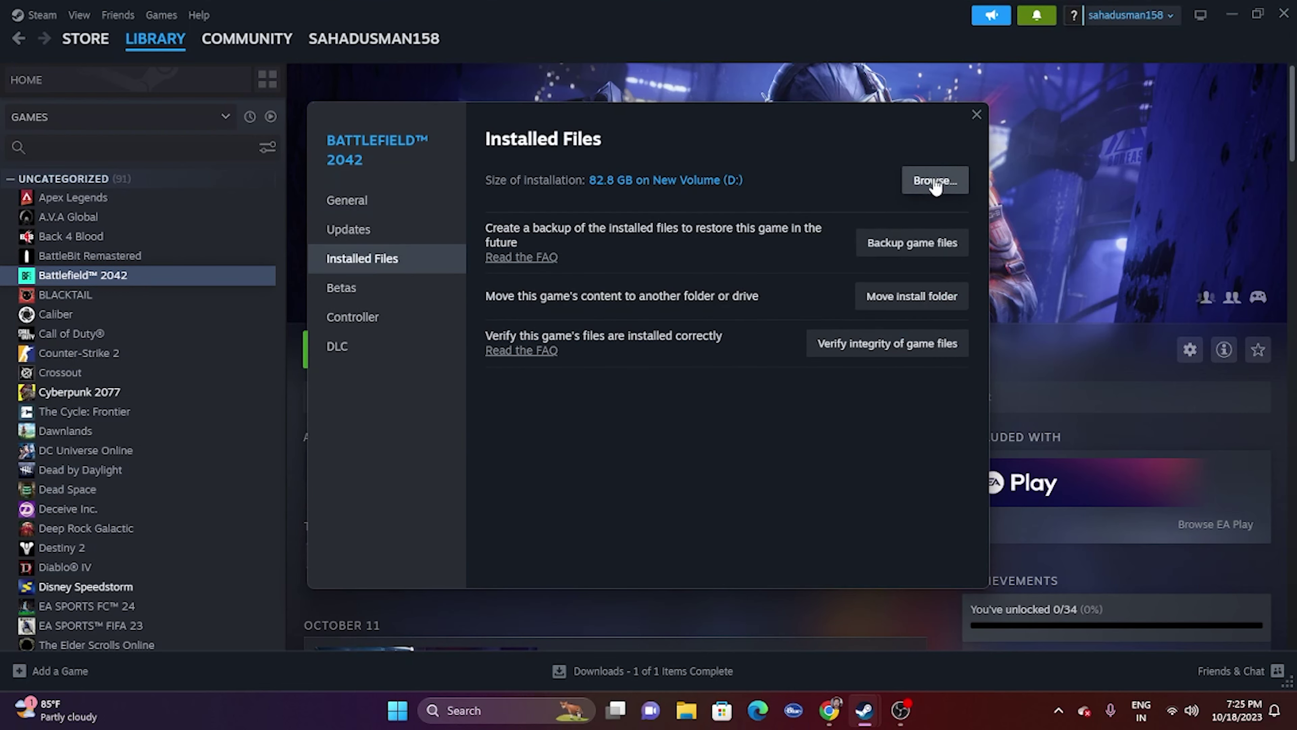
left_click(1011, 137)
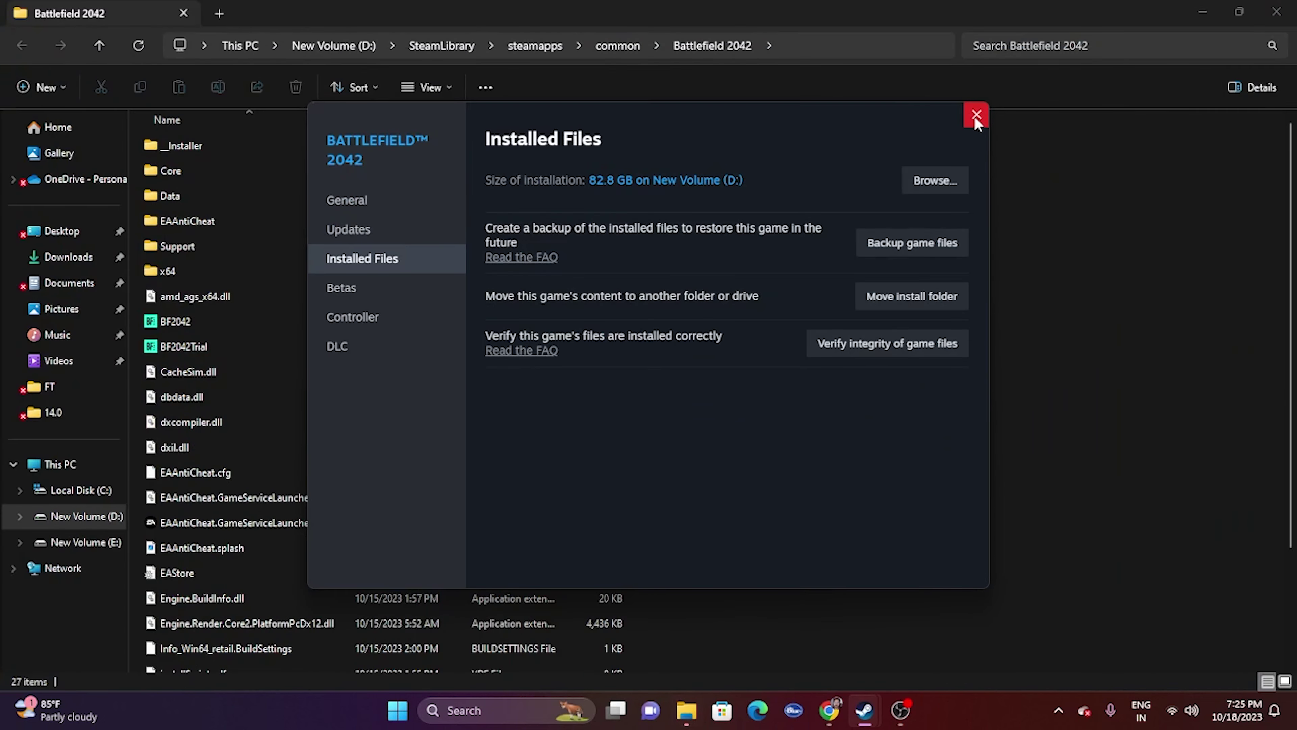
left_click(974, 112)
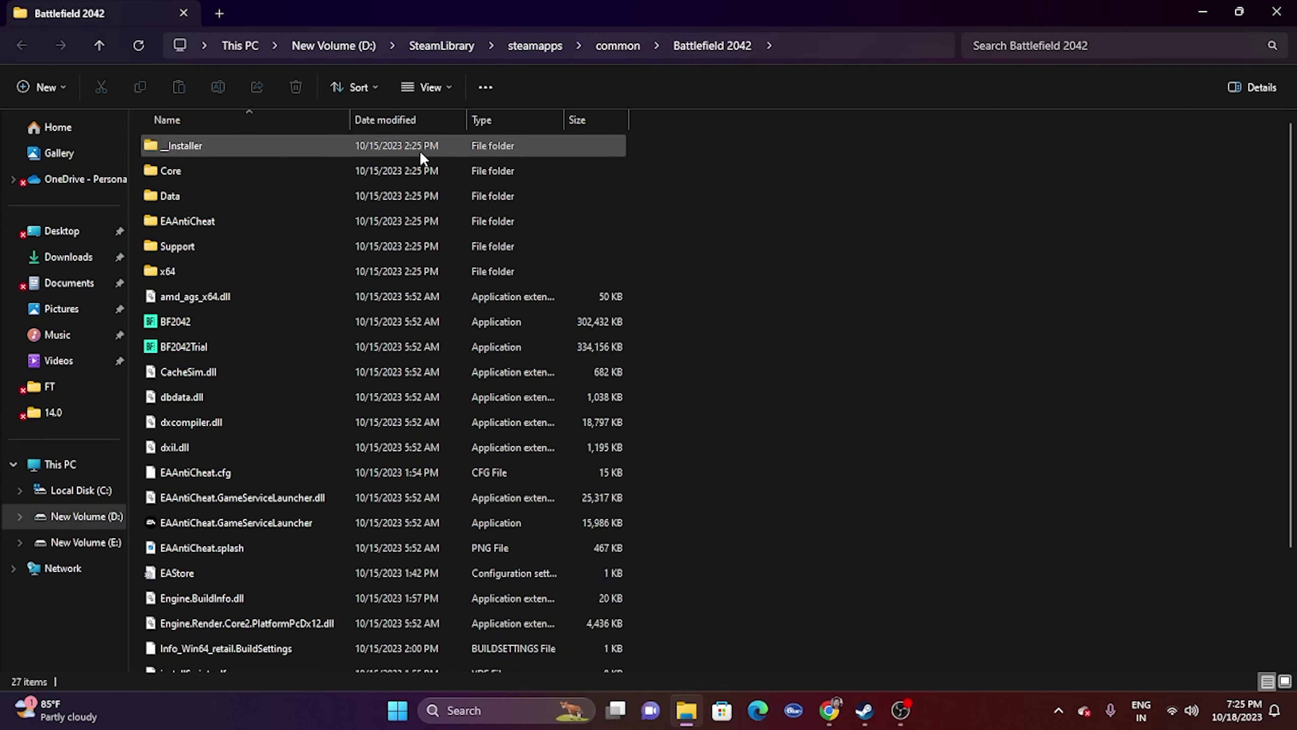
left_click(195, 321)
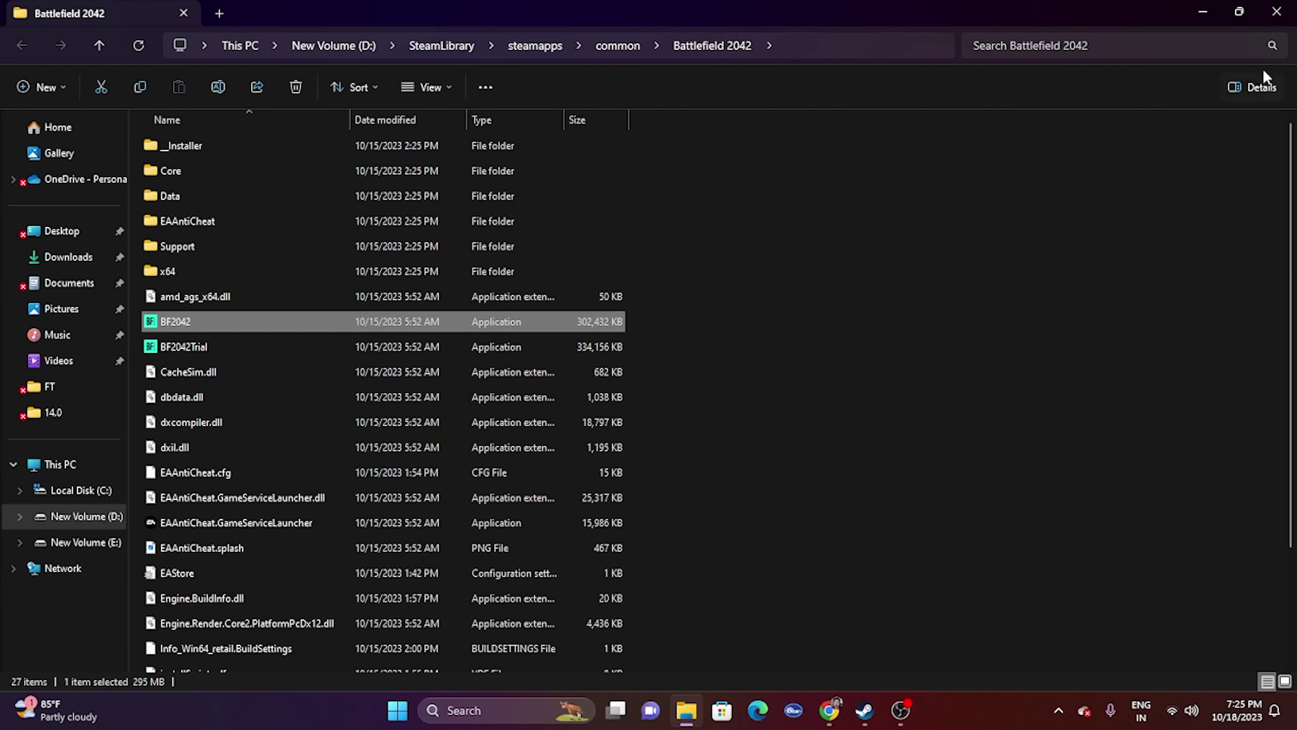
left_click(1277, 11)
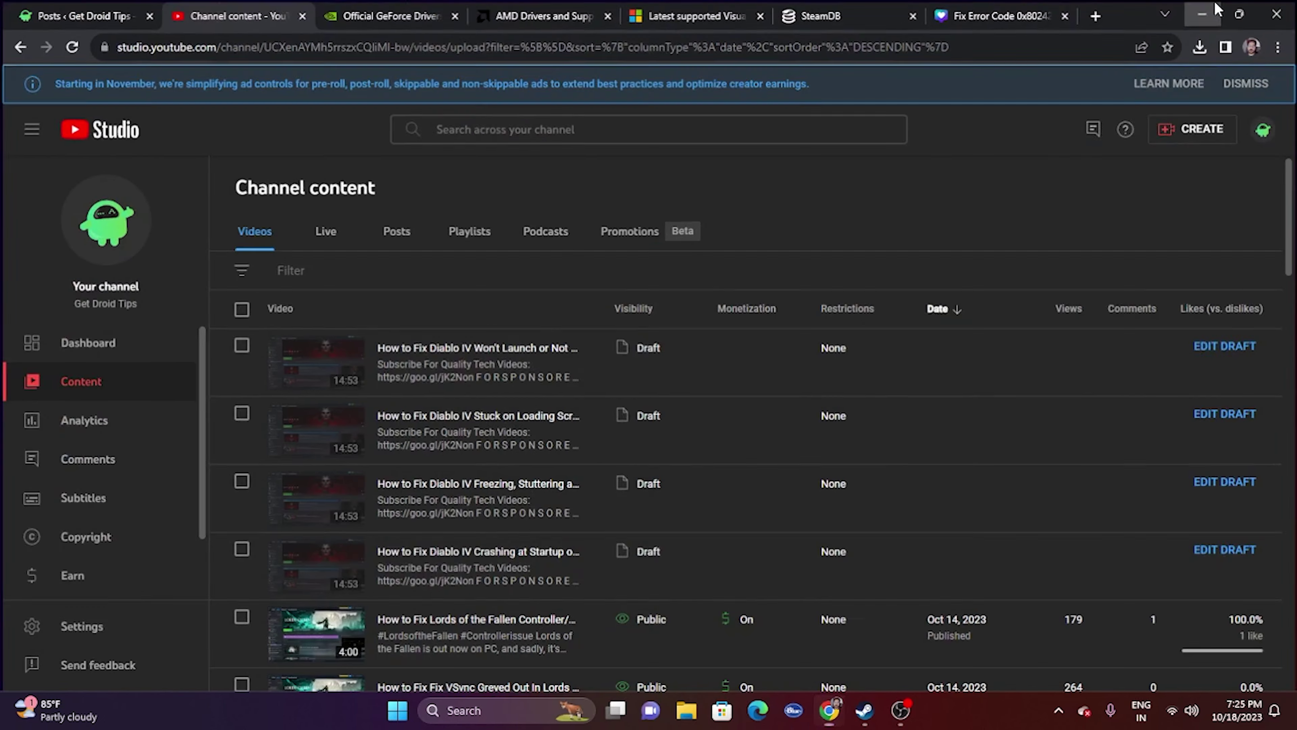
Step: Switch to File Explorer and open the folder D:\SteamLibrary\steamapps\common\Battlefield 2042
left_click(1203, 11)
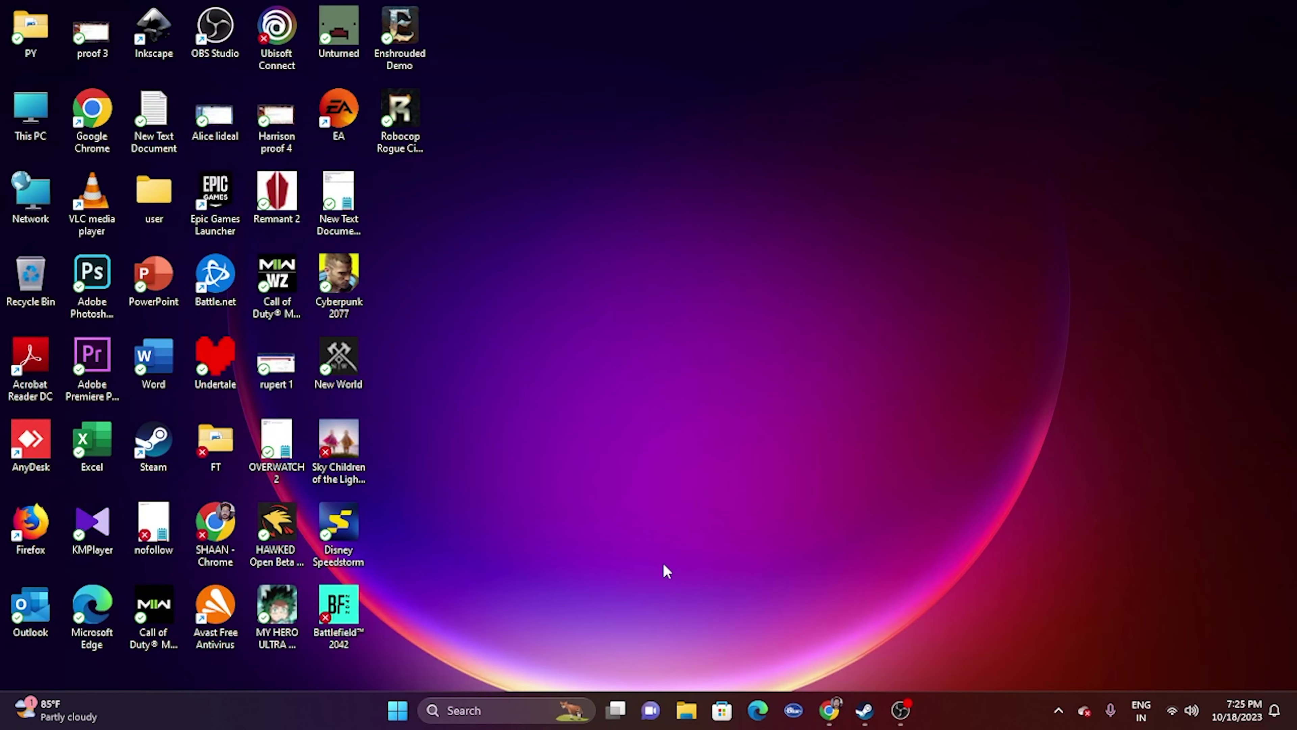
left_click(686, 710)
left_click(102, 467)
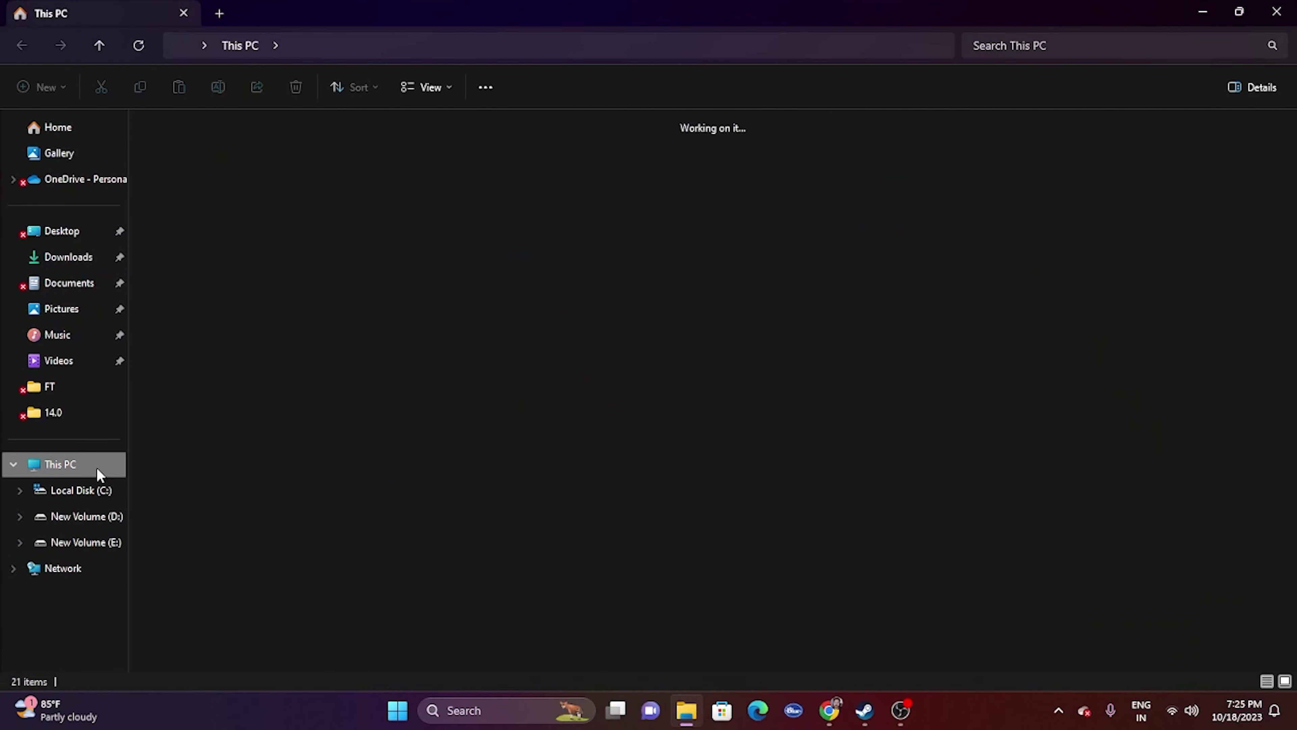
double_click(439, 164)
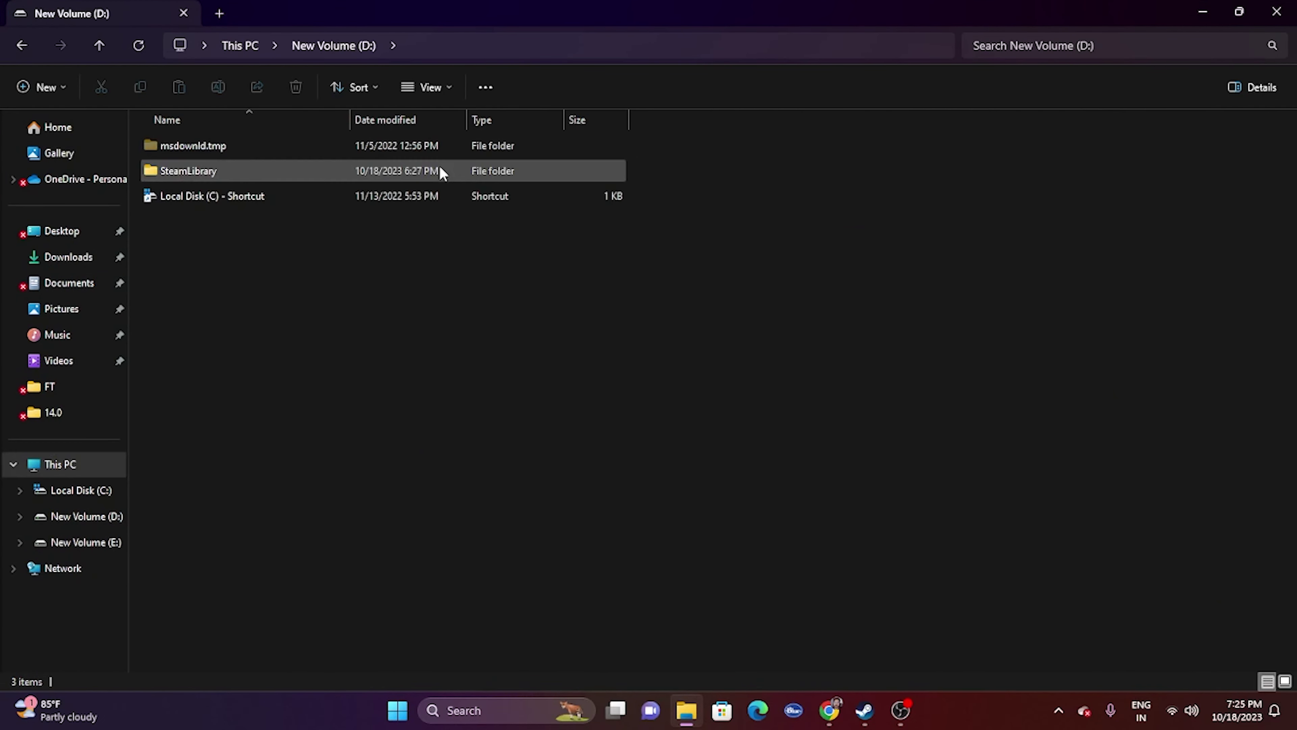
double_click(227, 168)
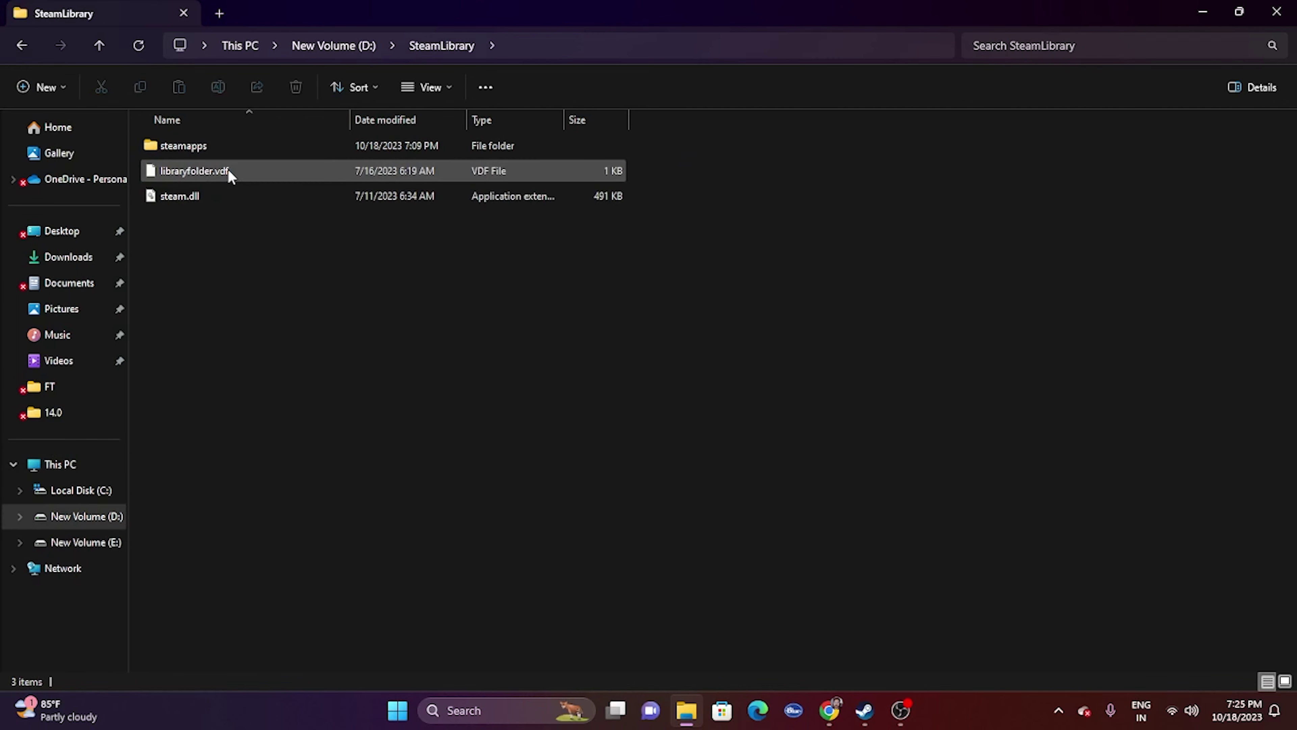
double_click(206, 149)
double_click(206, 148)
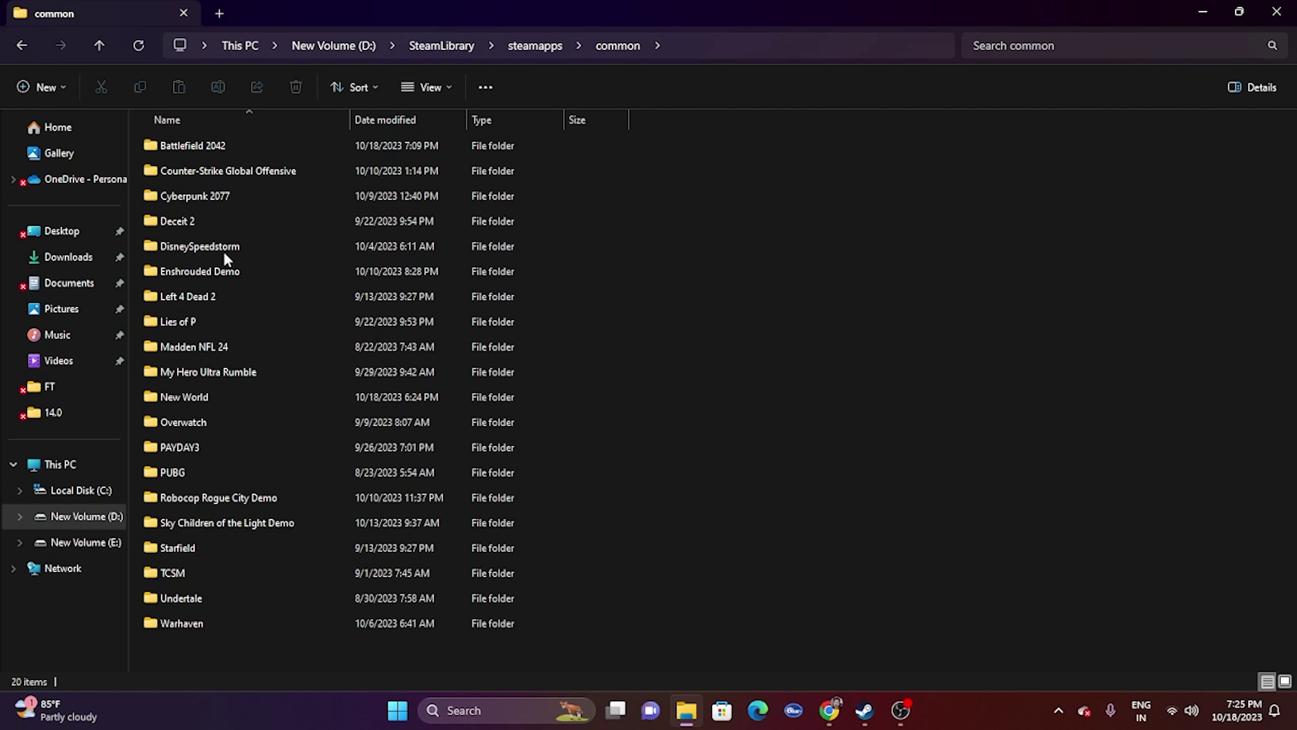
double_click(220, 151)
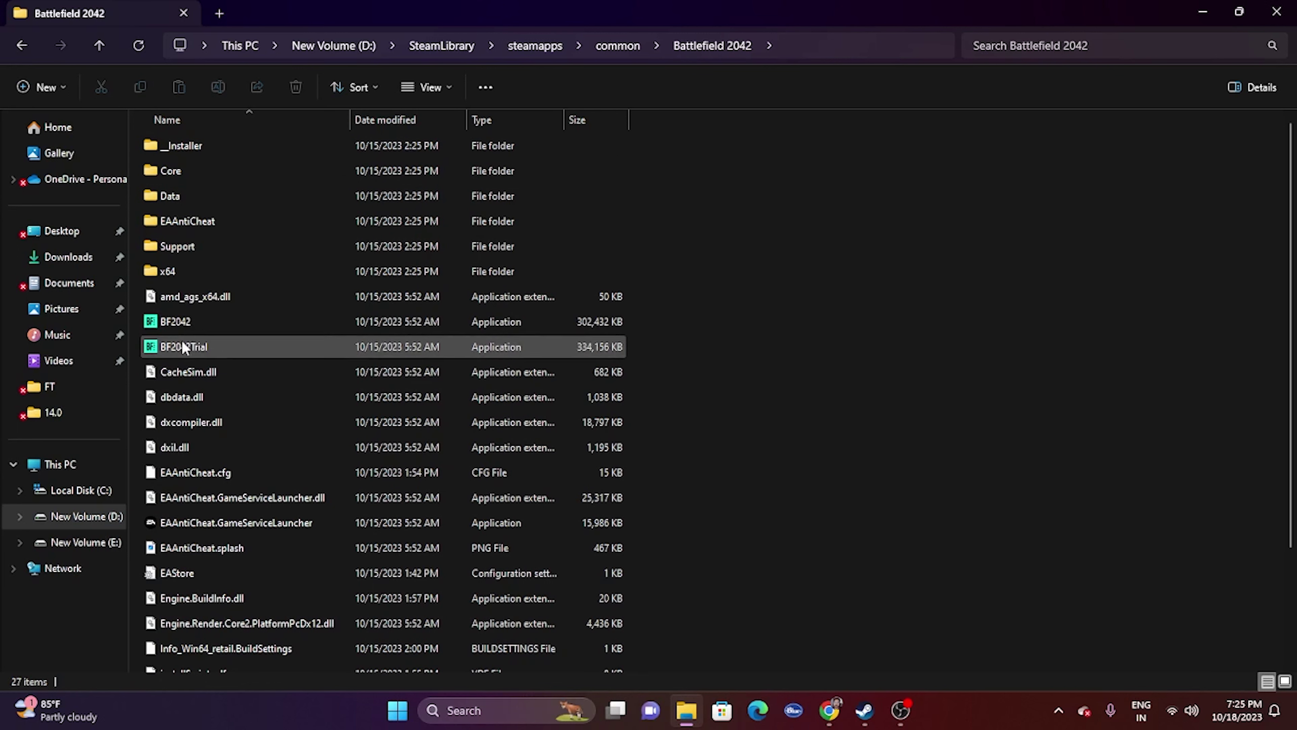
Step: Set the BF2042 application to run as an administrator in its compatibility properties and apply the change
left_click(180, 326)
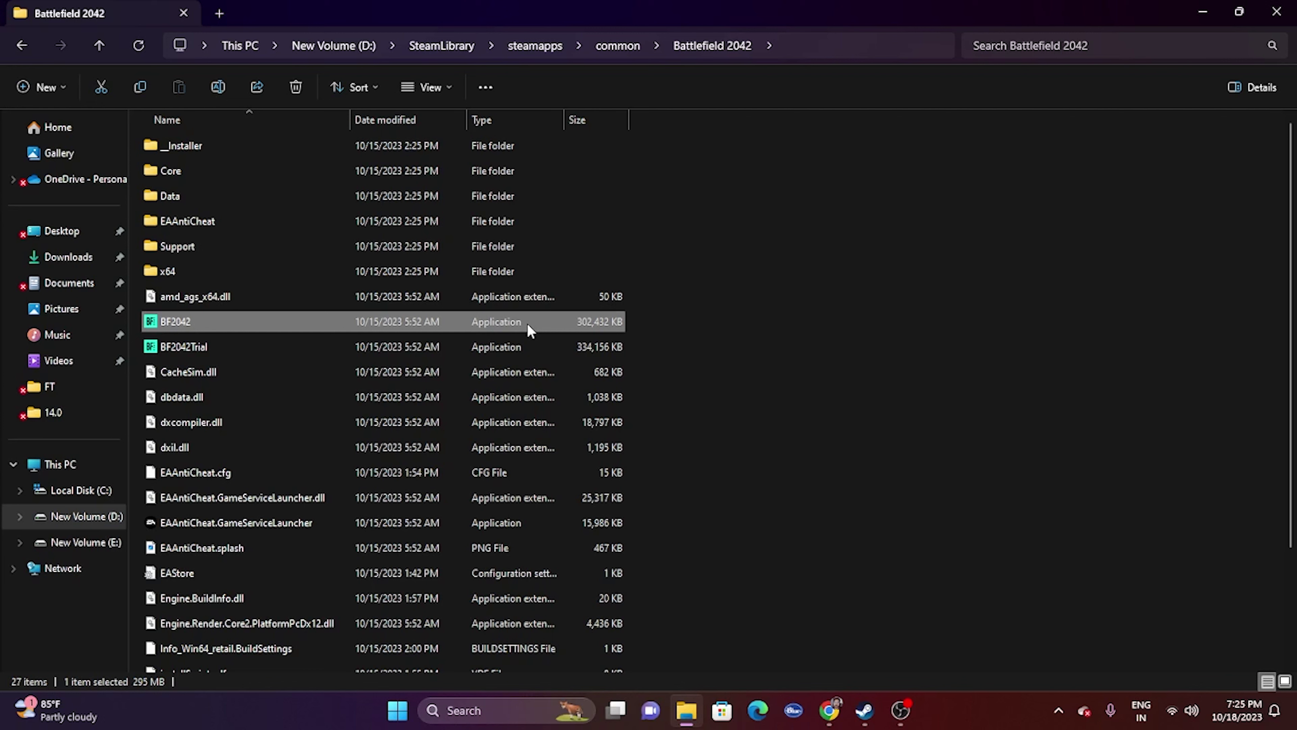
right_click(445, 321)
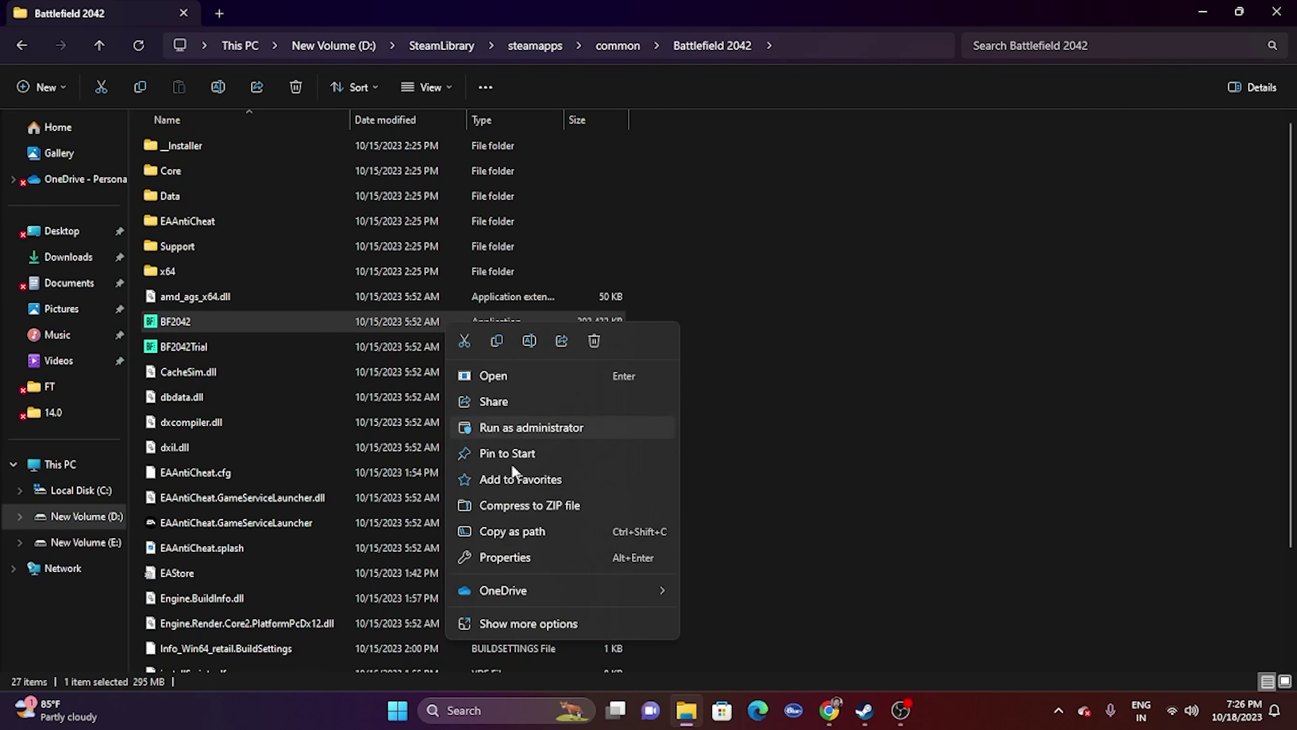
left_click(532, 618)
left_click(544, 678)
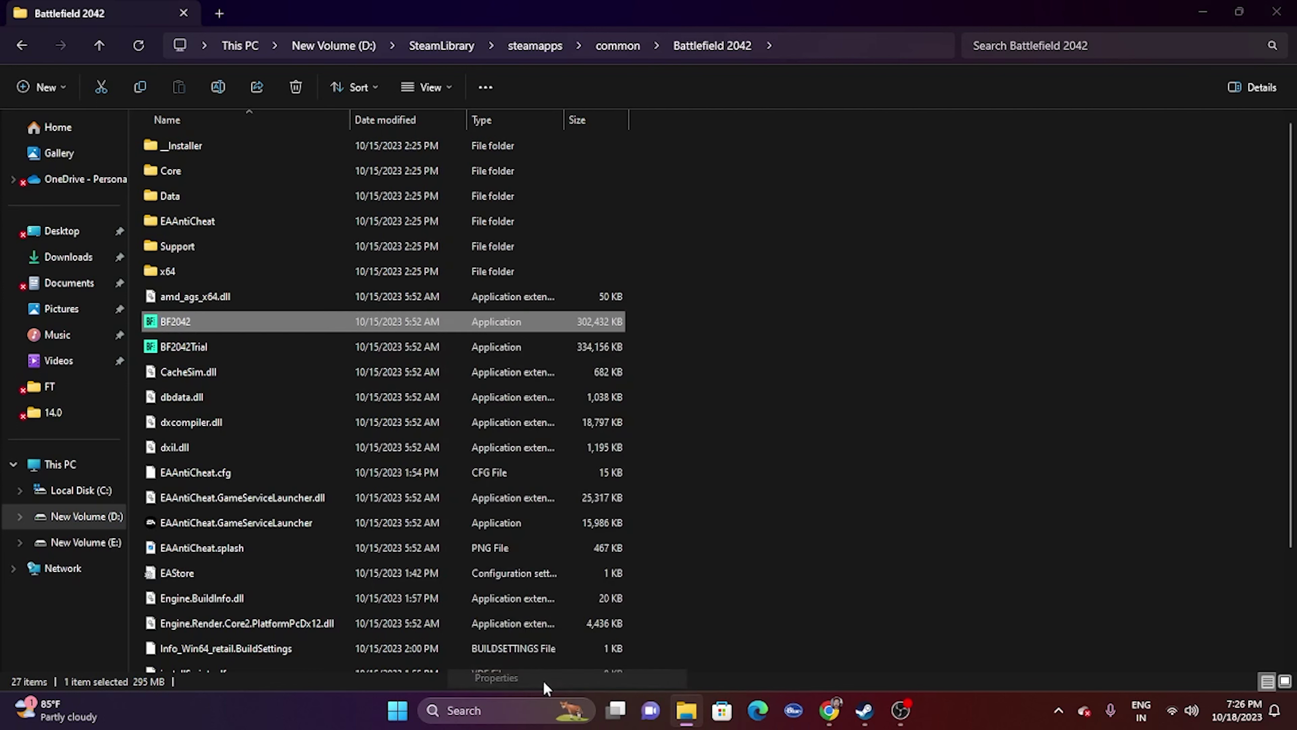
left_click(597, 279)
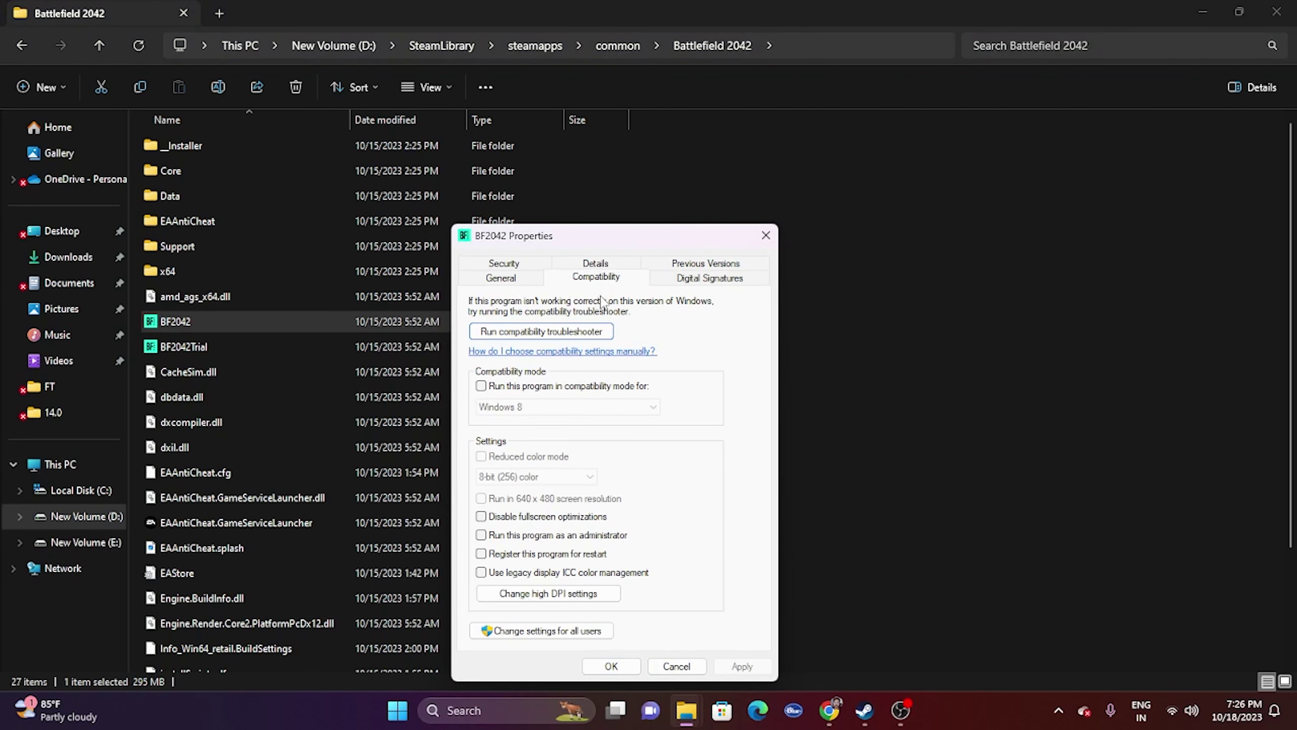
left_click(488, 536)
left_click(741, 667)
left_click(634, 671)
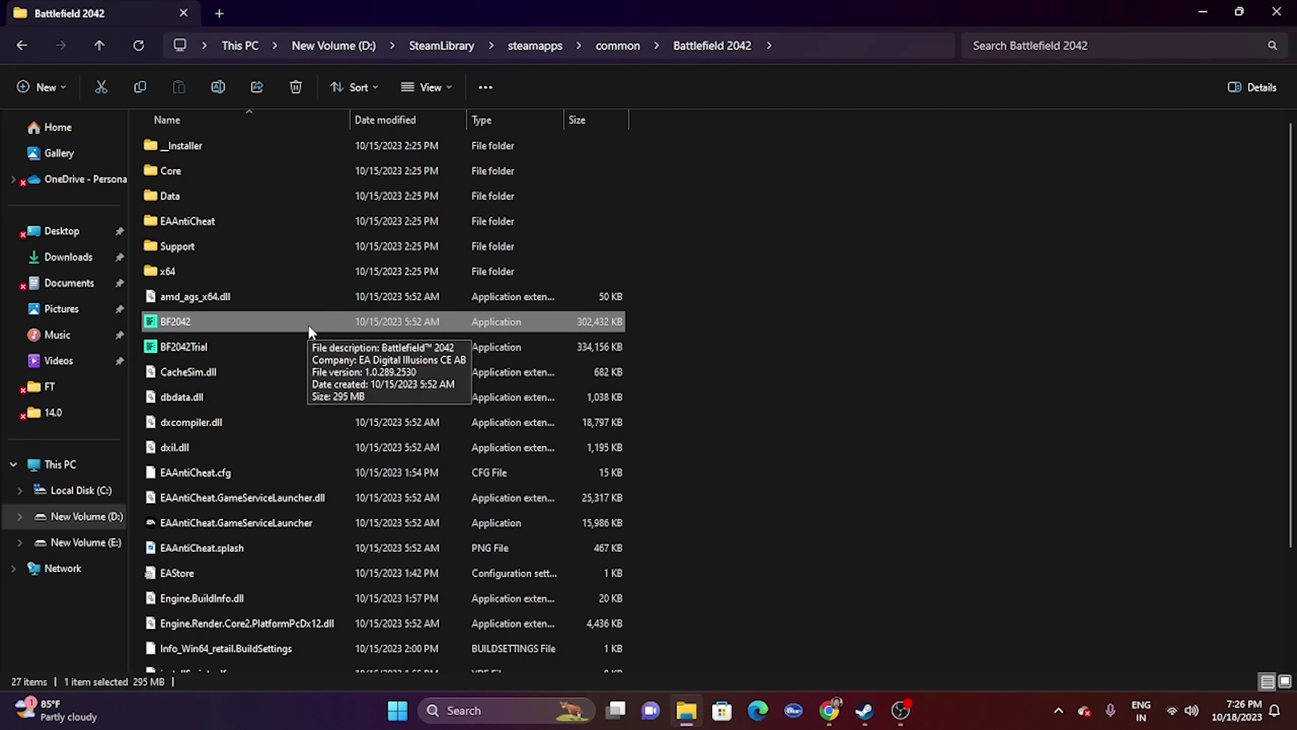
Step: Enable compatibility mode for the BF2042 application with Windows 8 and apply it
right_click(412, 332)
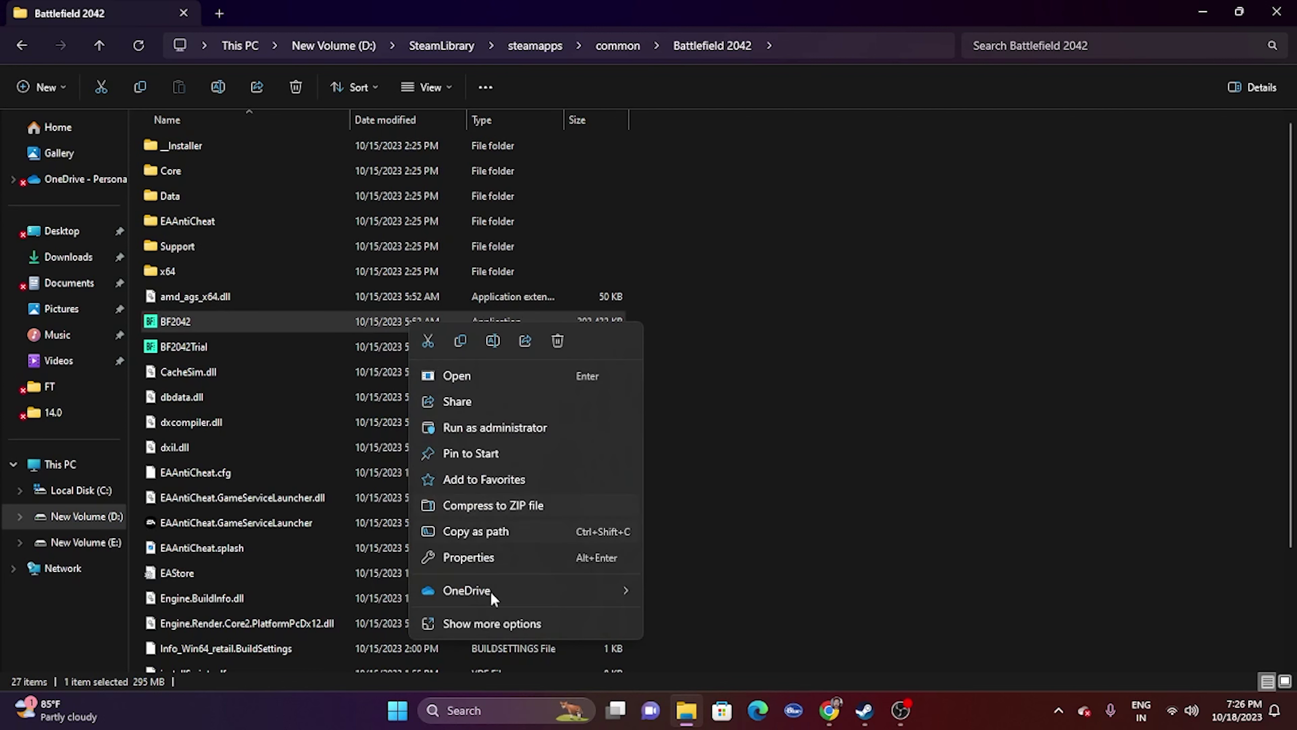
left_click(500, 624)
left_click(533, 678)
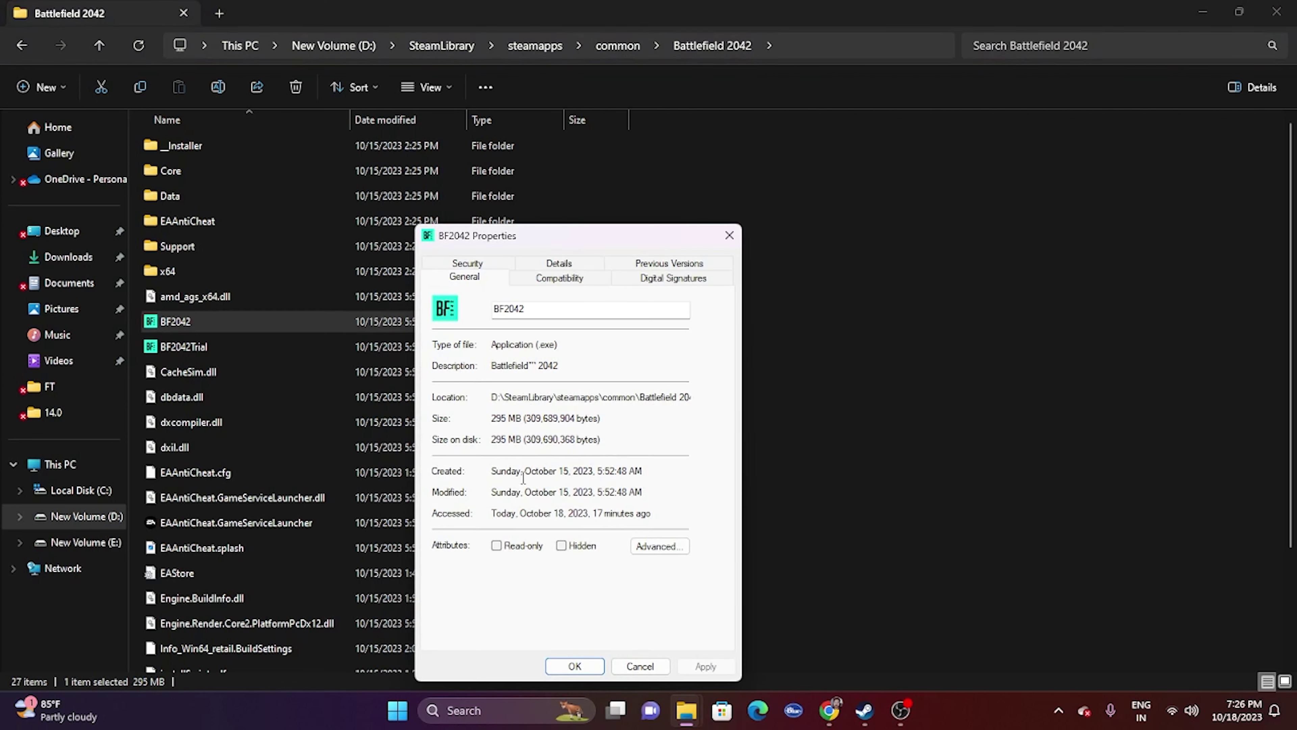
left_click(564, 278)
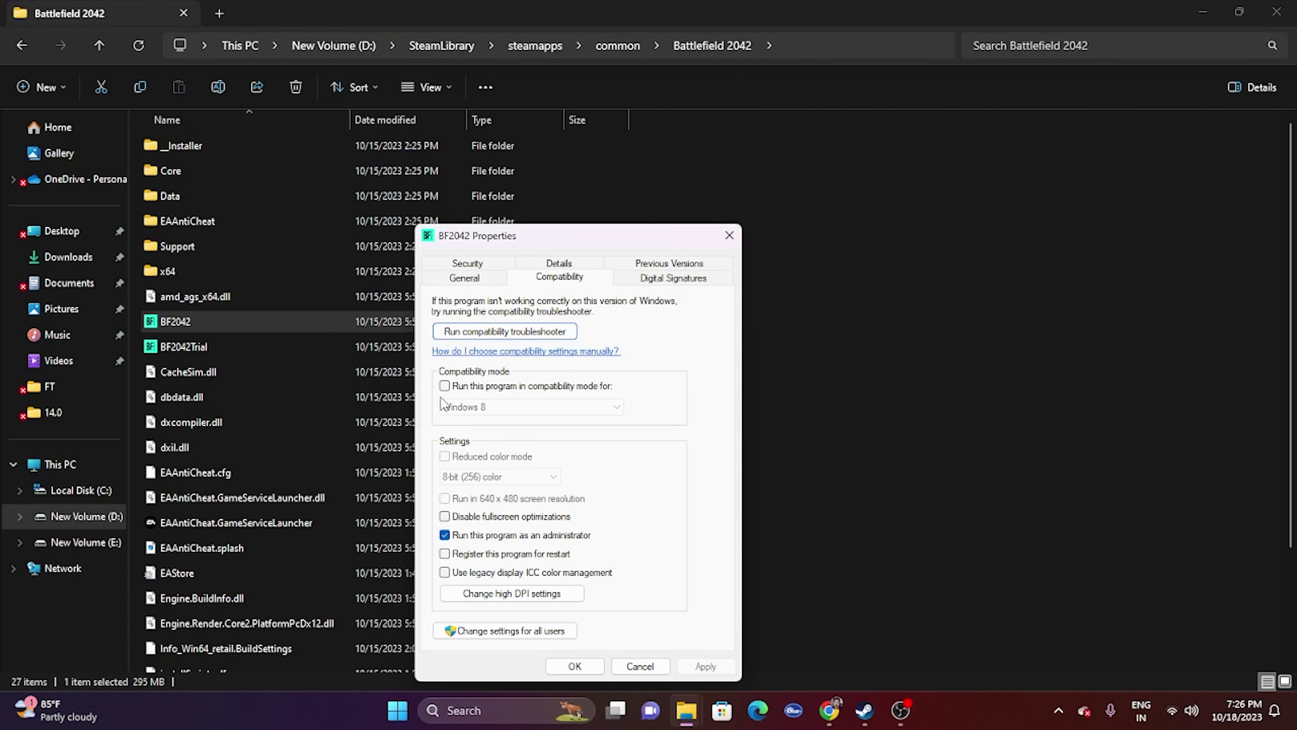
left_click(444, 386)
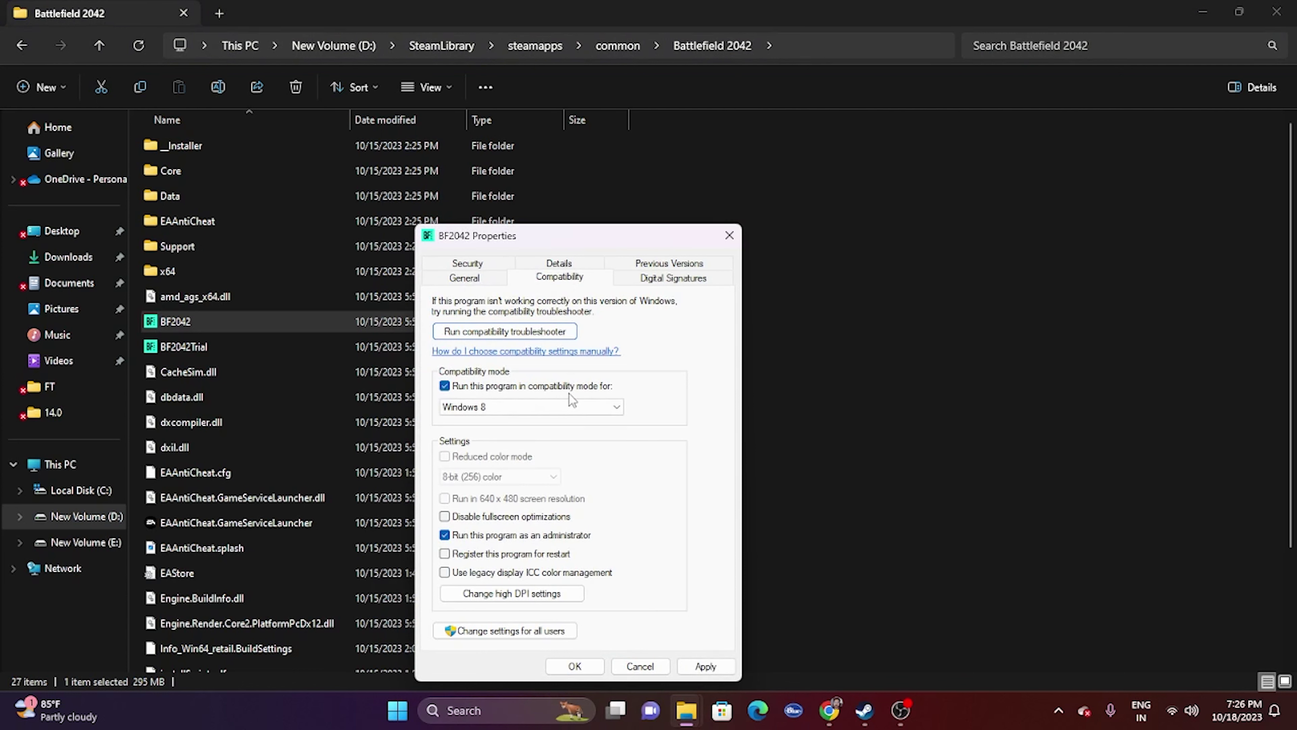
left_click(513, 409)
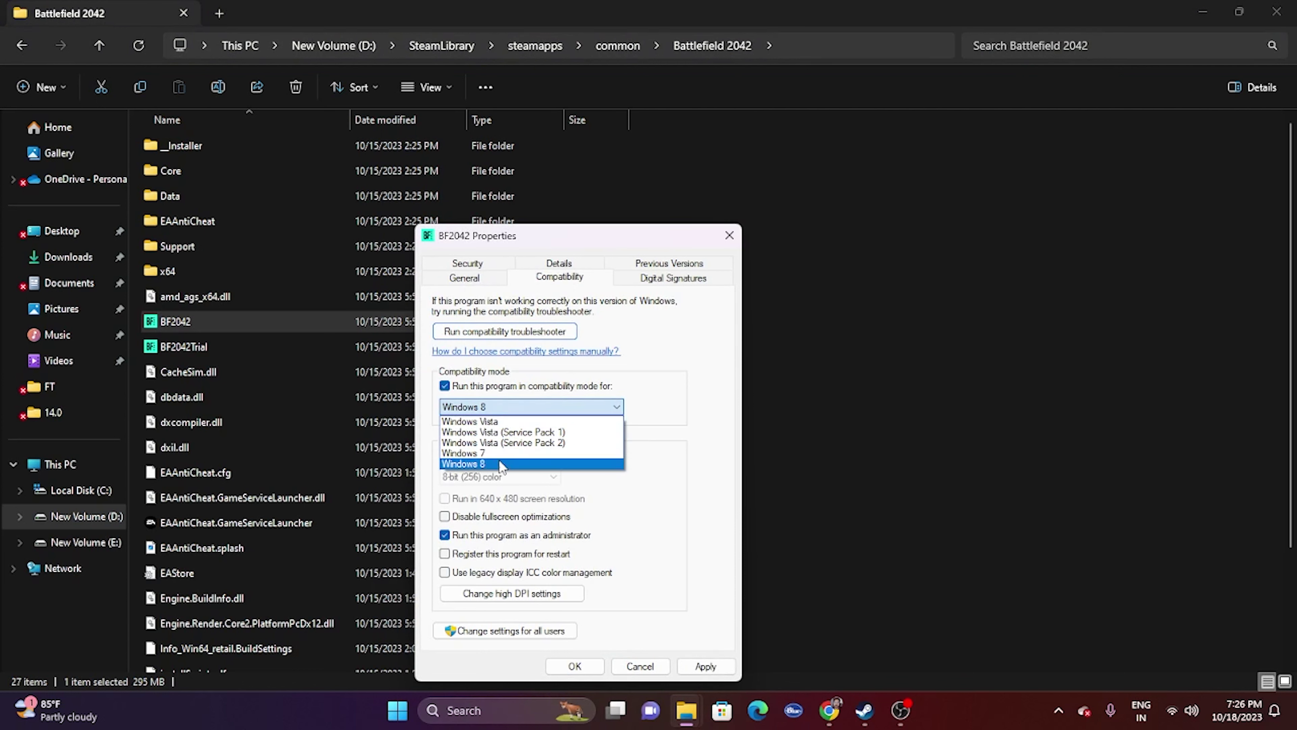
left_click(486, 463)
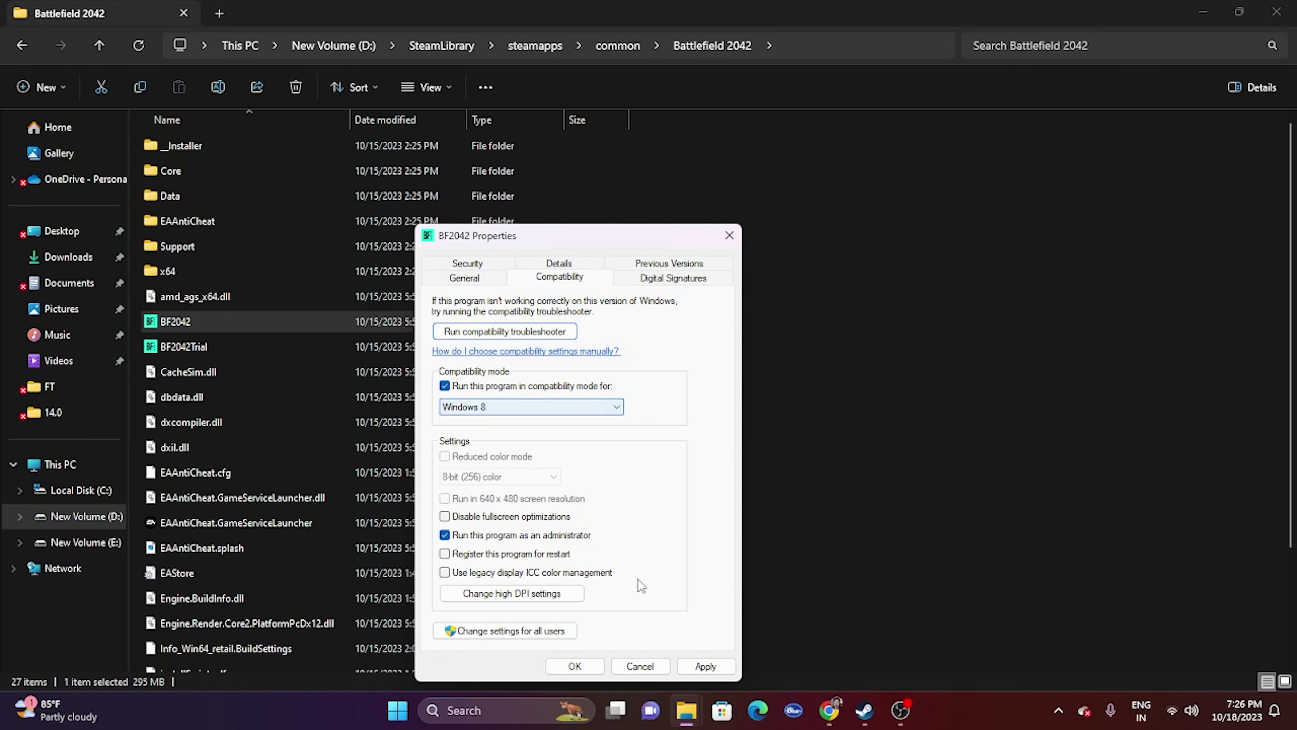
left_click(705, 665)
Step: Change BF2042's compatibility mode to Windows 7, apply it, and close the properties and the game folder
left_click(516, 407)
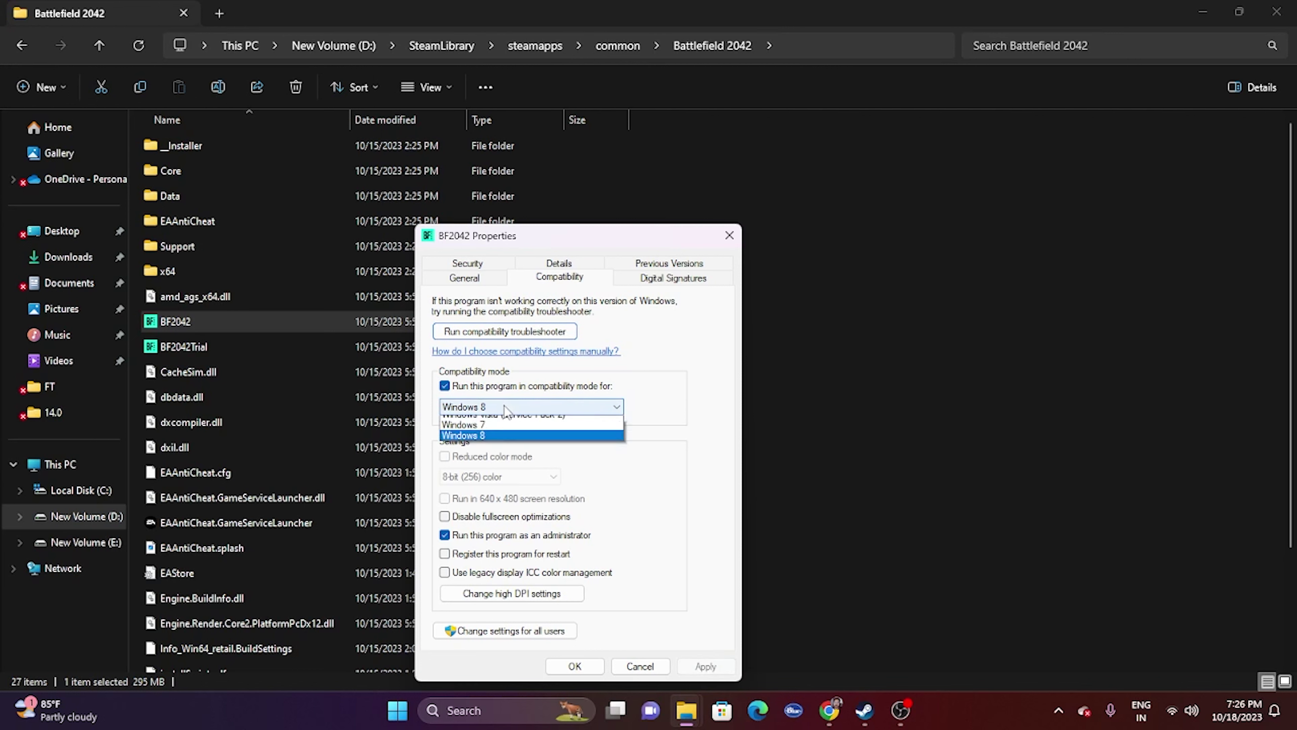
left_click(501, 453)
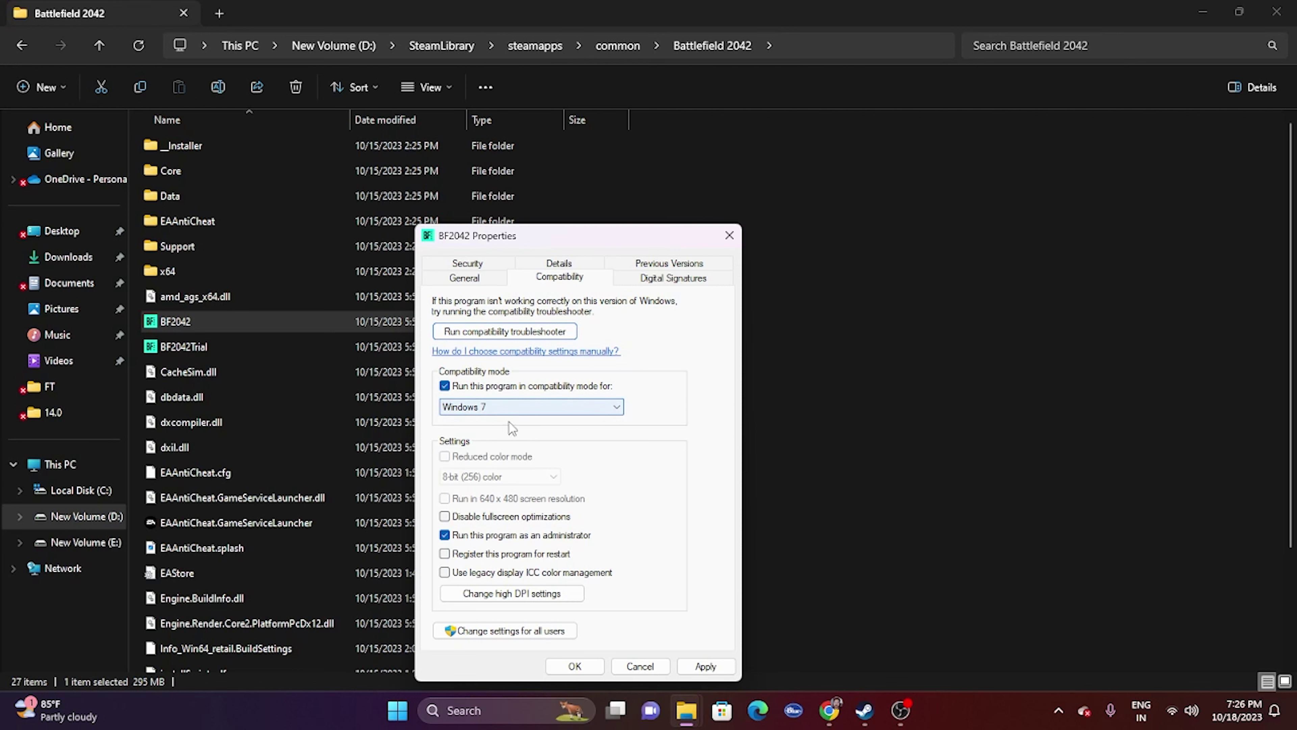
left_click(705, 666)
left_click(575, 666)
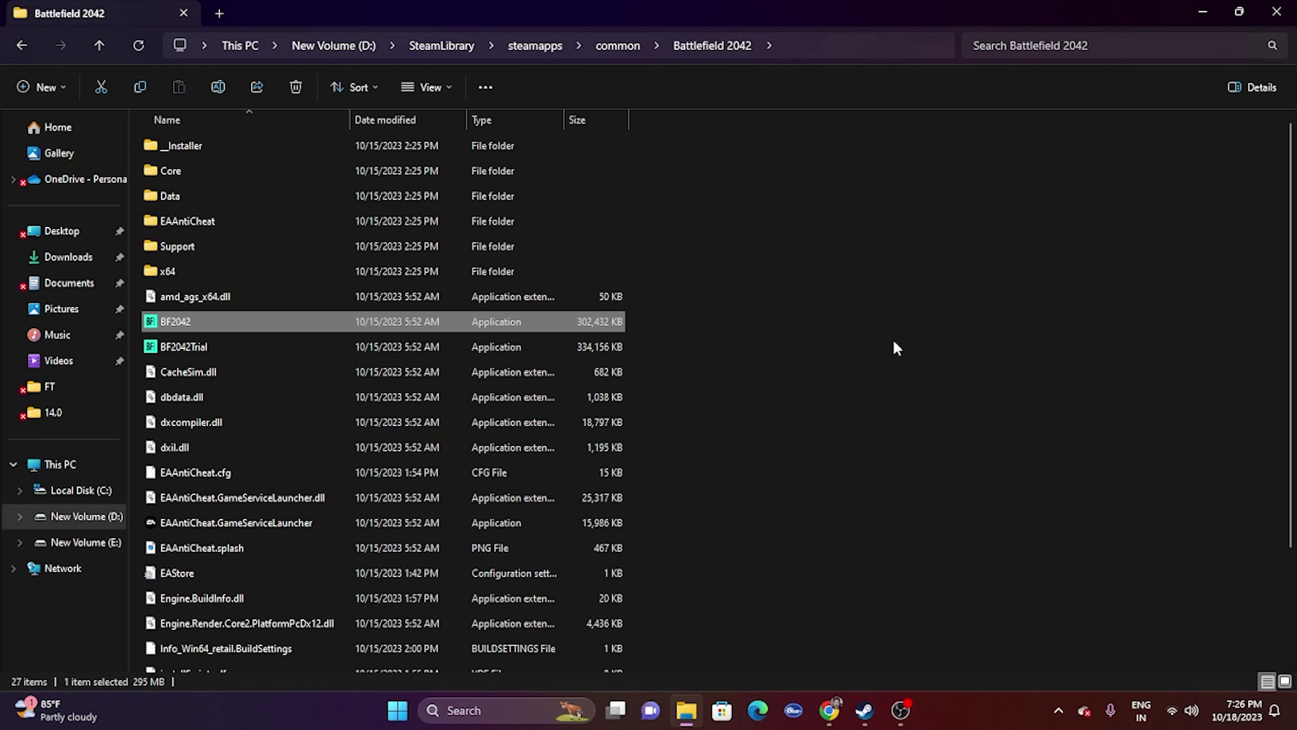
left_click(1277, 12)
Step: Open Windows Settings and check the automatic time zone and time options under Date & time
left_click(863, 710)
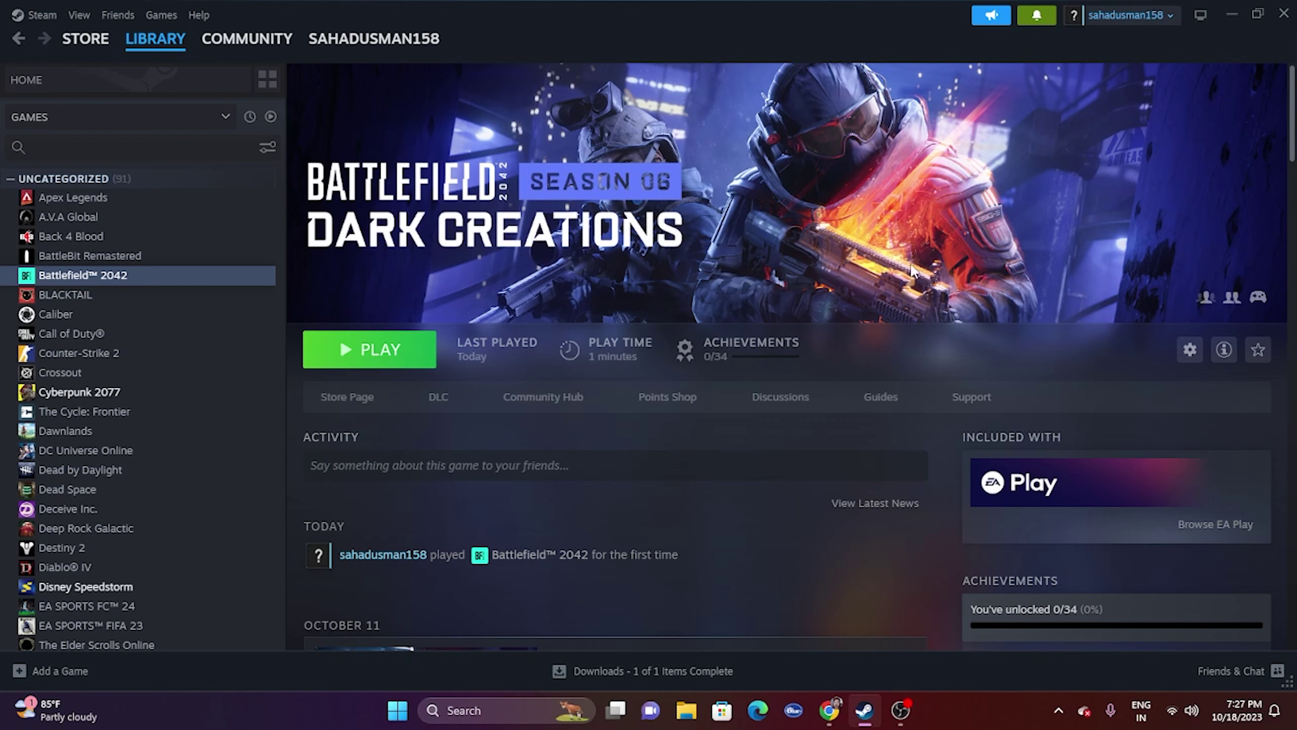
left_click(1228, 16)
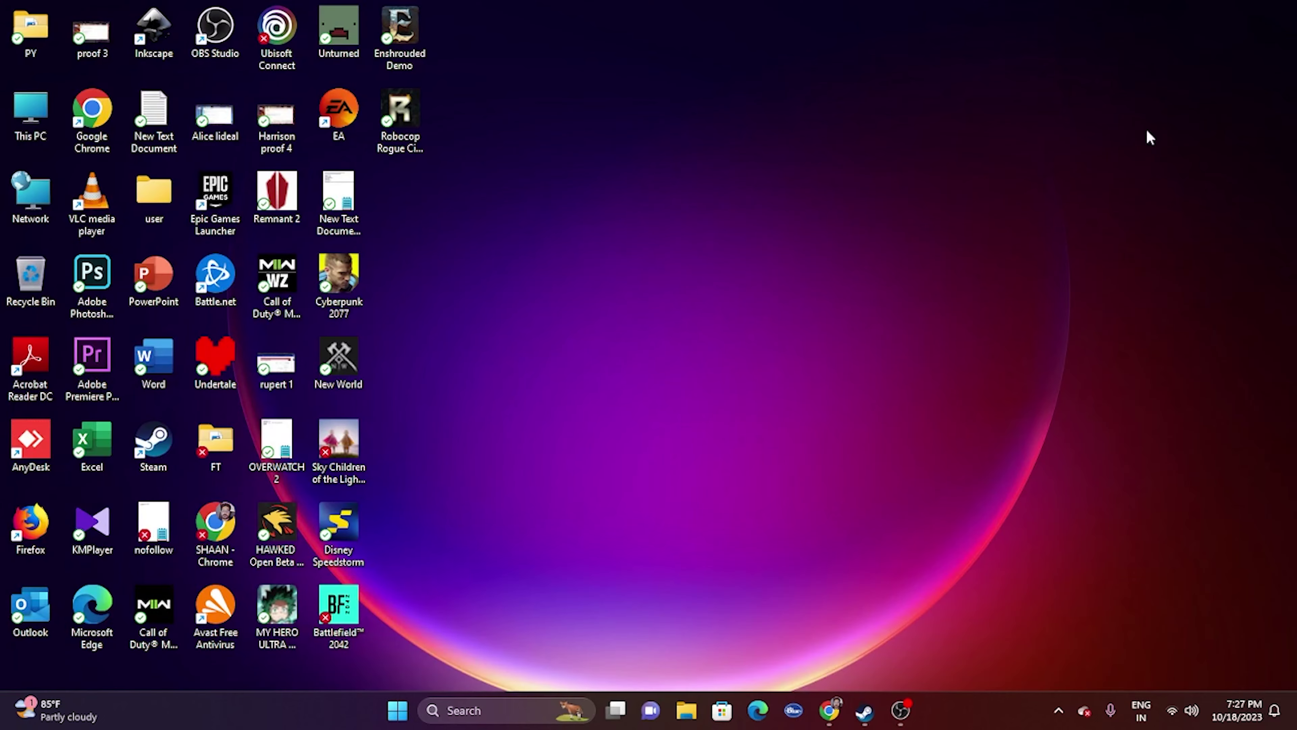
left_click(567, 711)
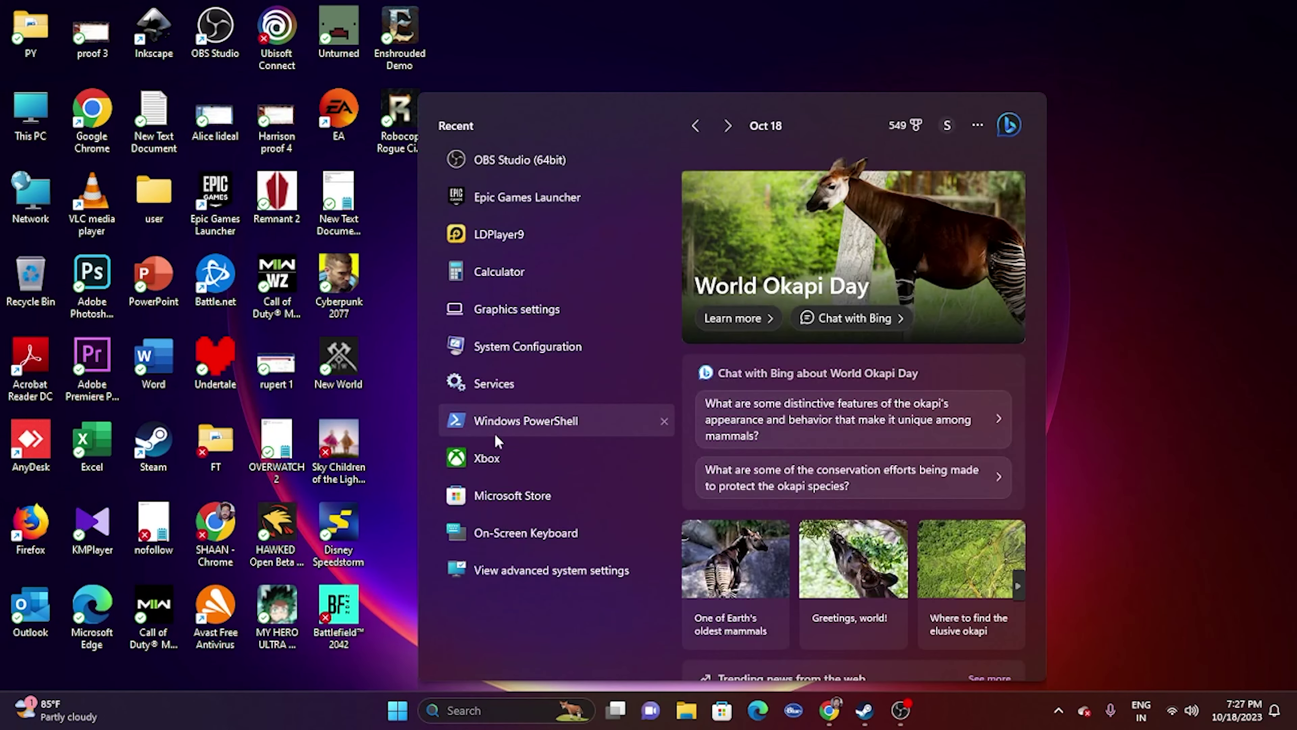
type("set")
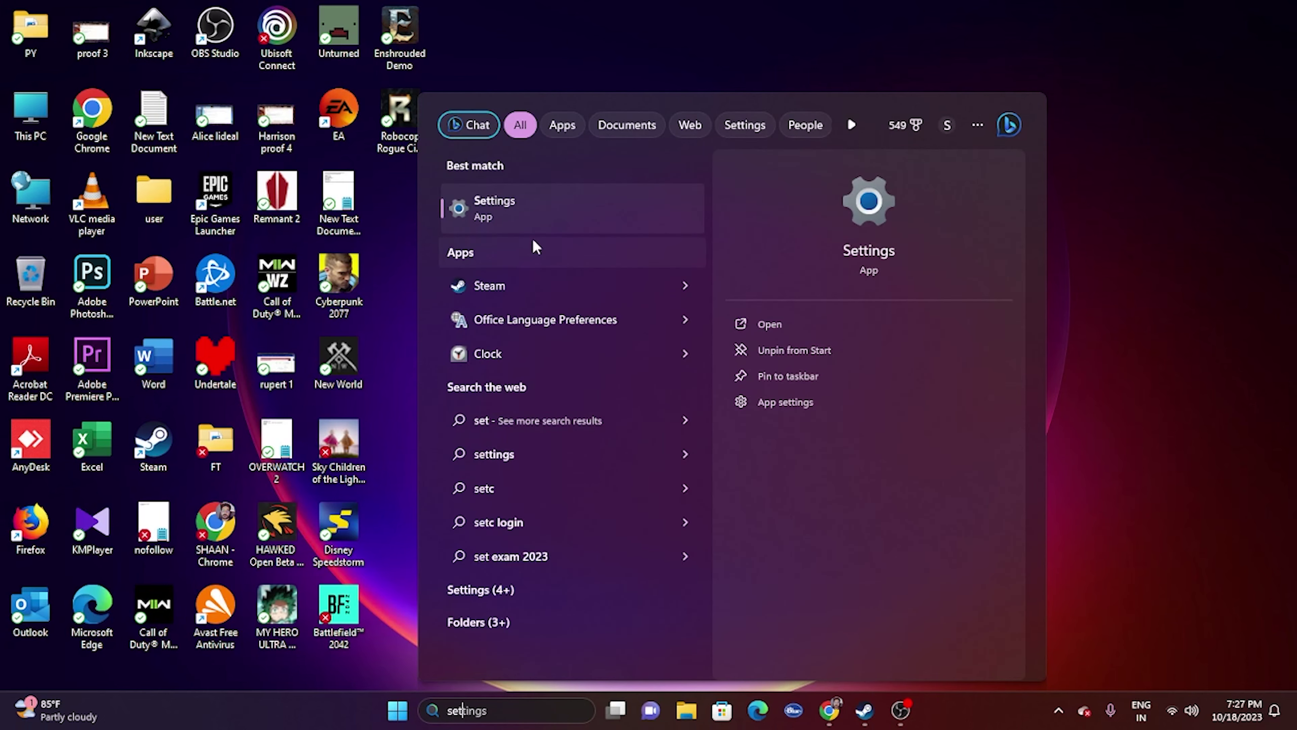
key("Return")
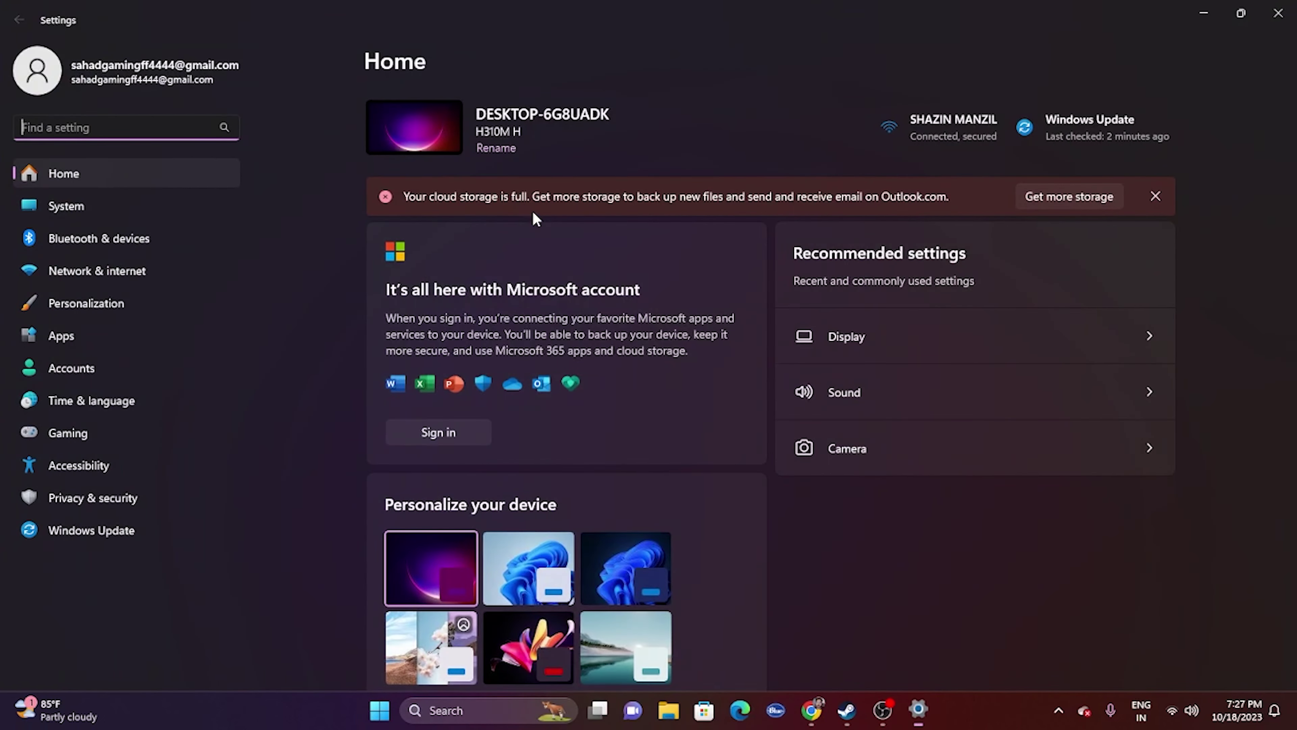
left_click(117, 406)
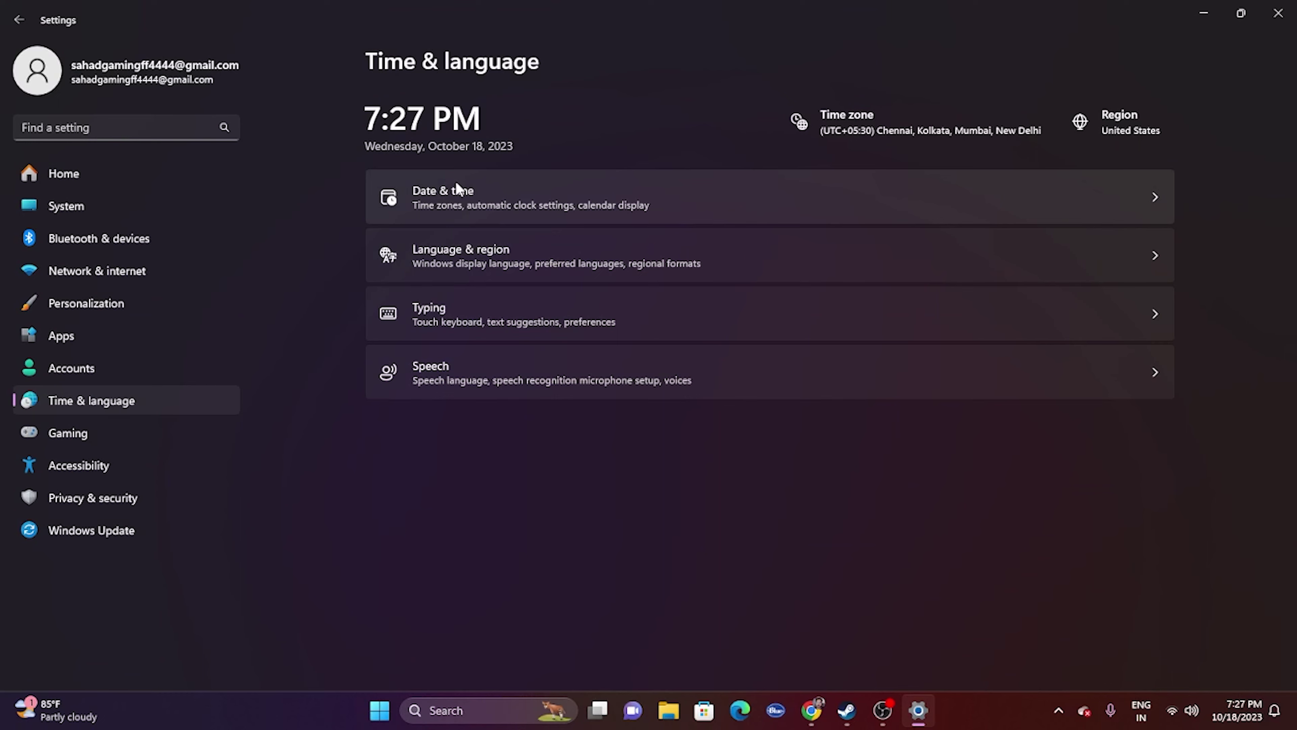
left_click(456, 188)
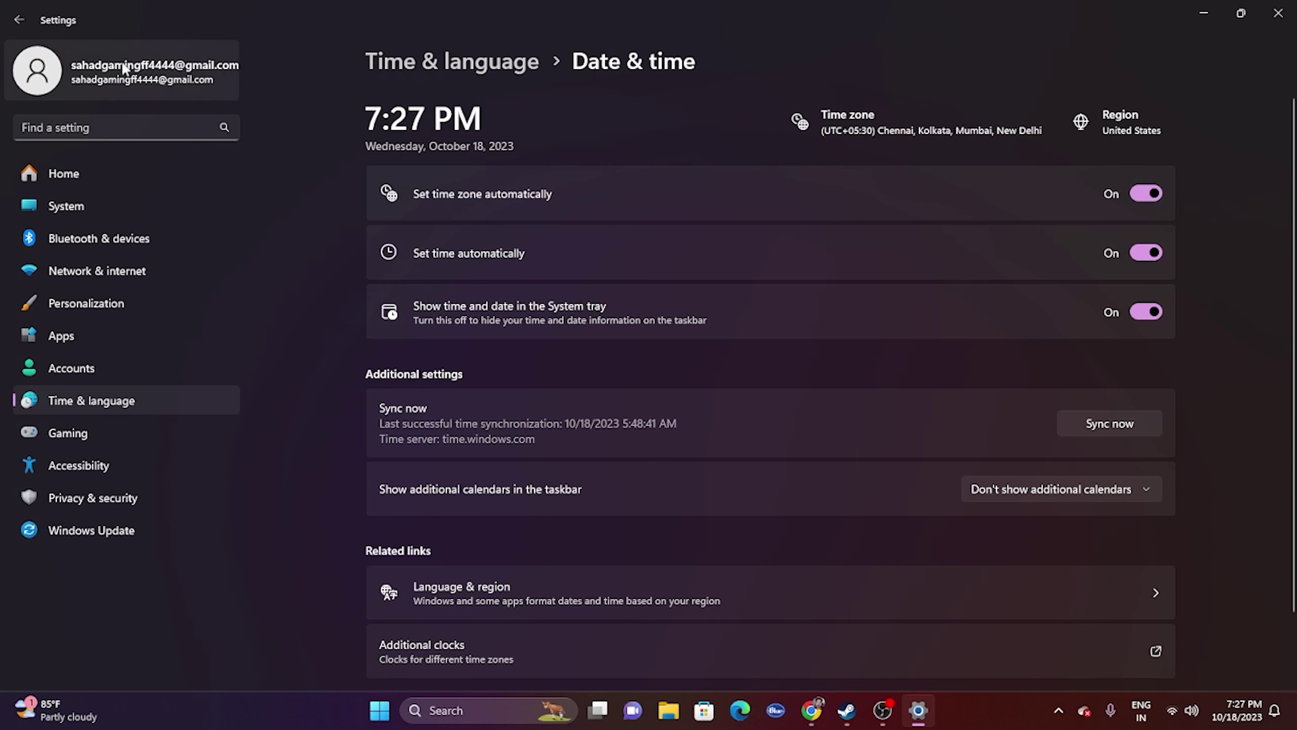
Step: Check the country or region choice in the Language & region settings, leave it unchanged, and close Settings
left_click(19, 20)
left_click(512, 259)
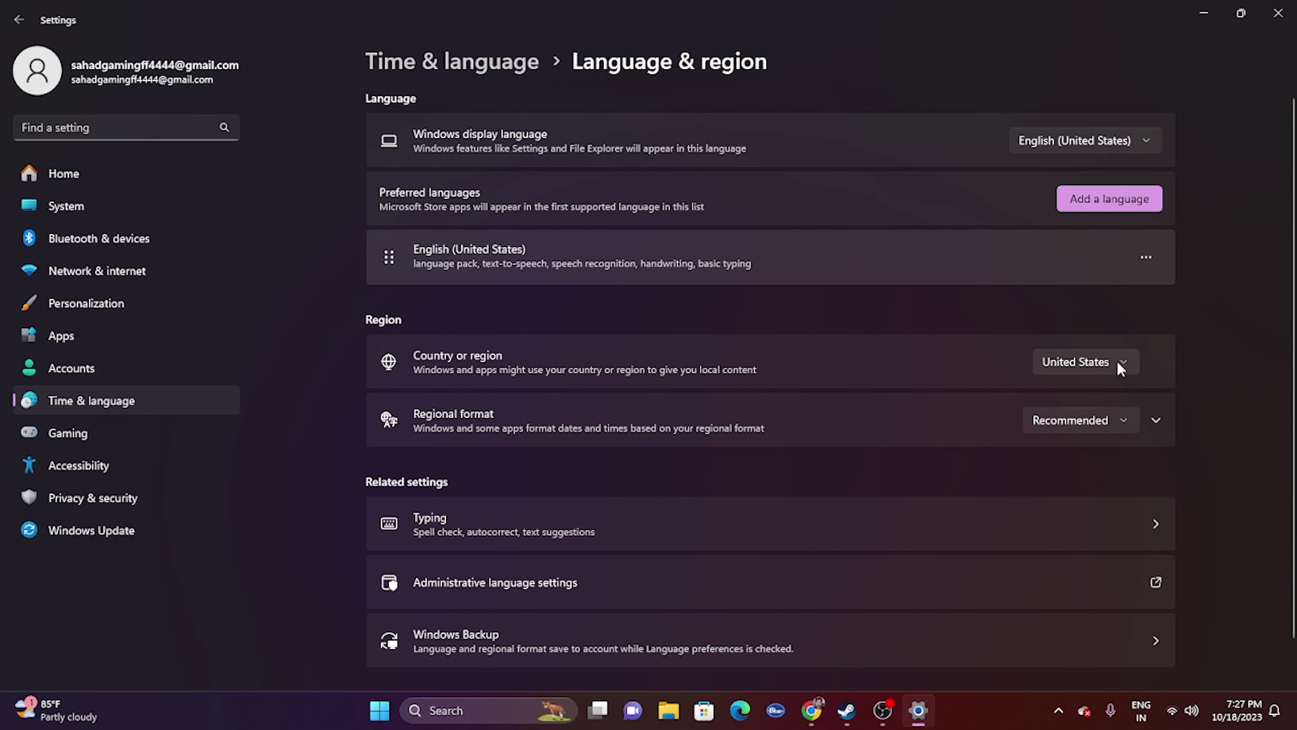
left_click(1120, 364)
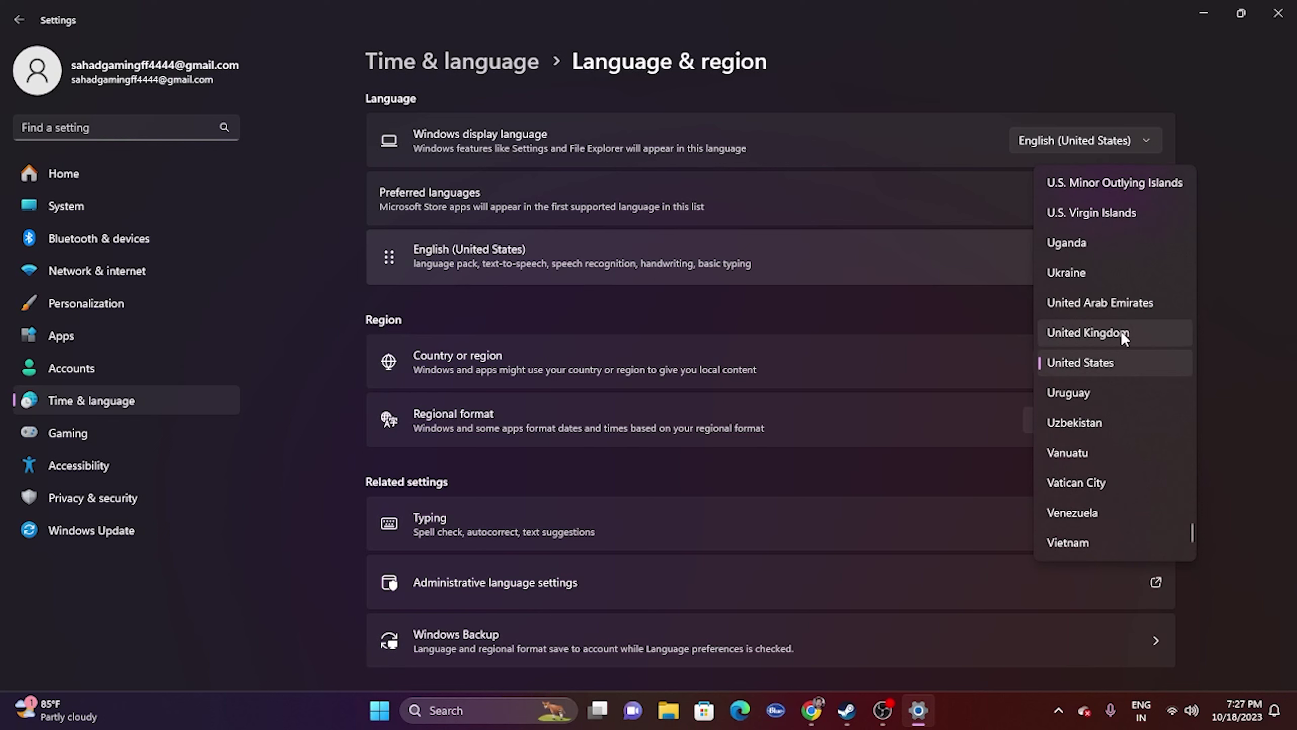
left_click(1218, 345)
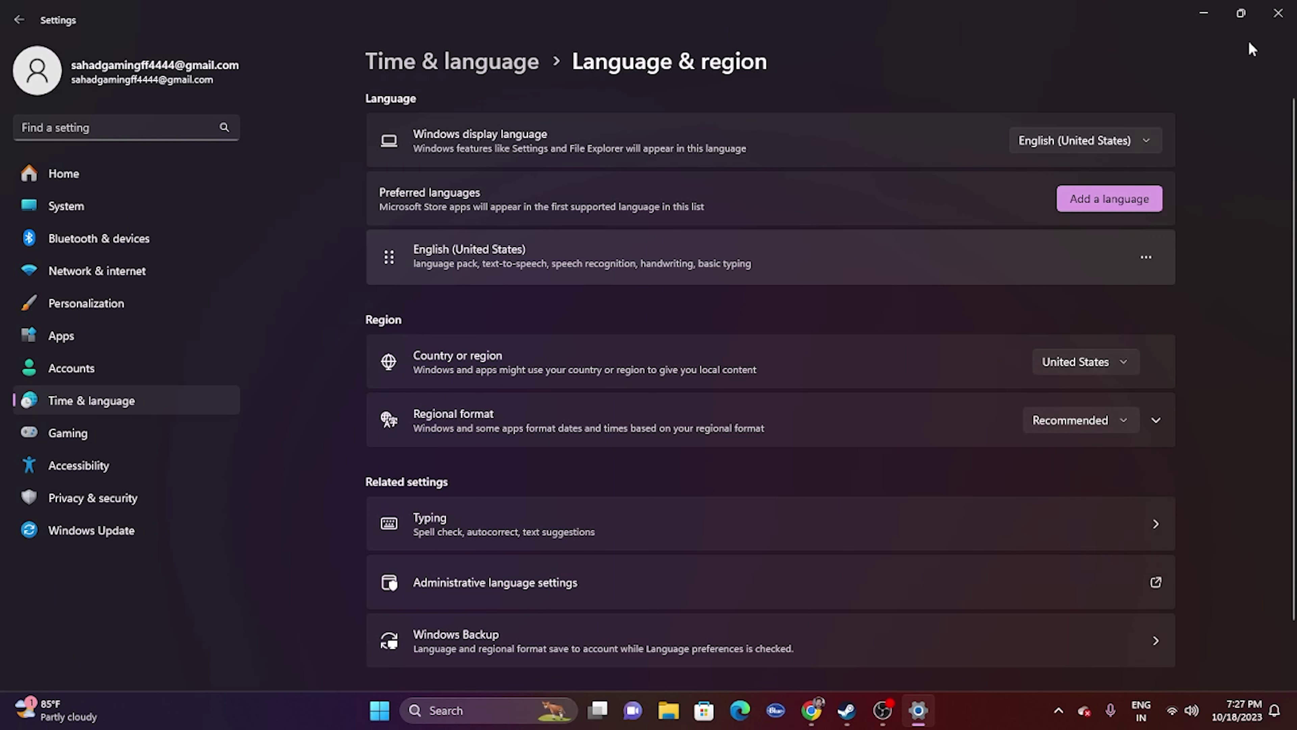
left_click(1278, 13)
Step: Switch to File Explorer, look for the game's save folder in Documents and its My Games folder, and close the window
left_click(864, 711)
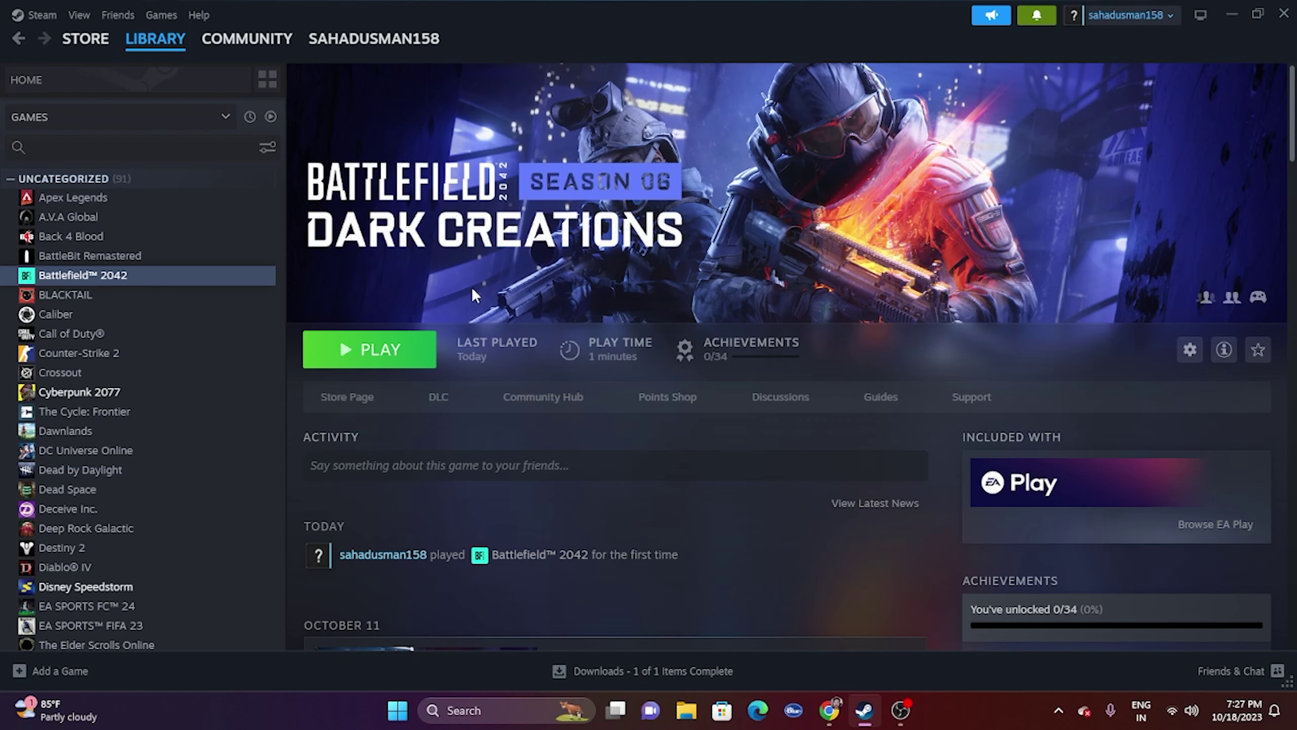
left_click(686, 710)
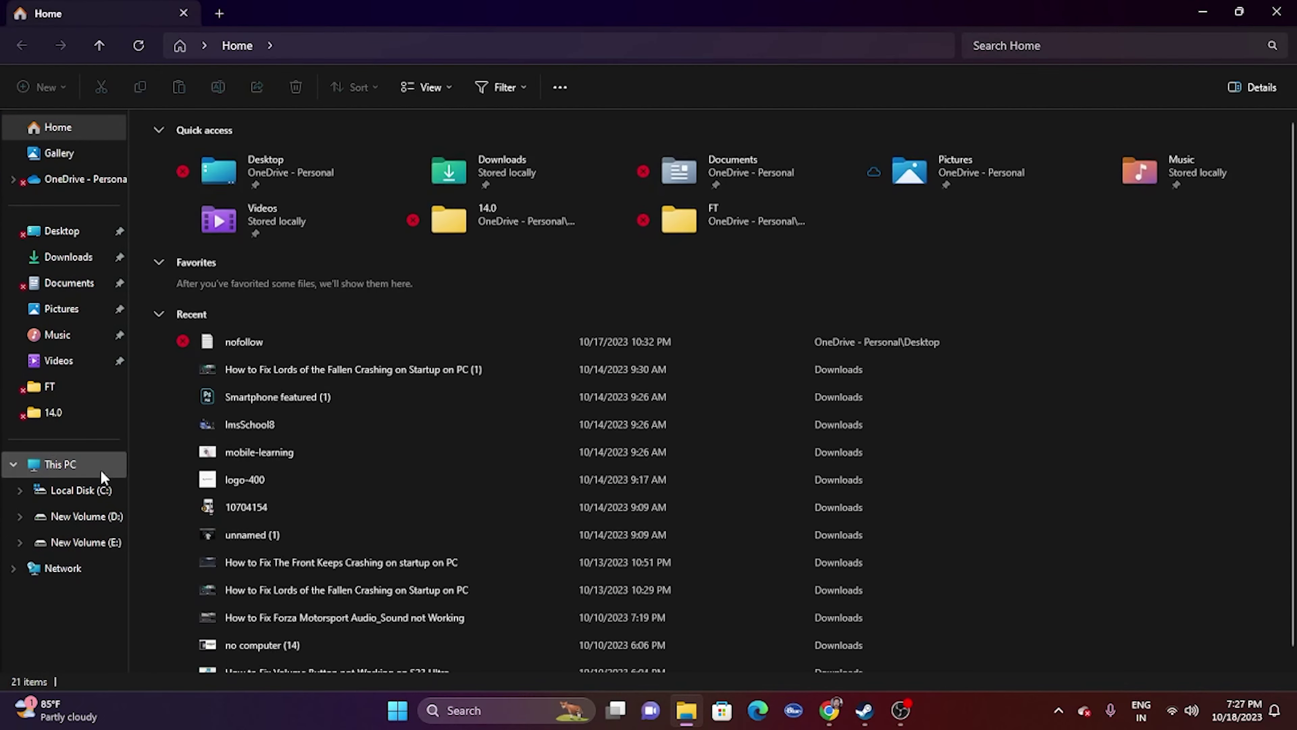
left_click(97, 467)
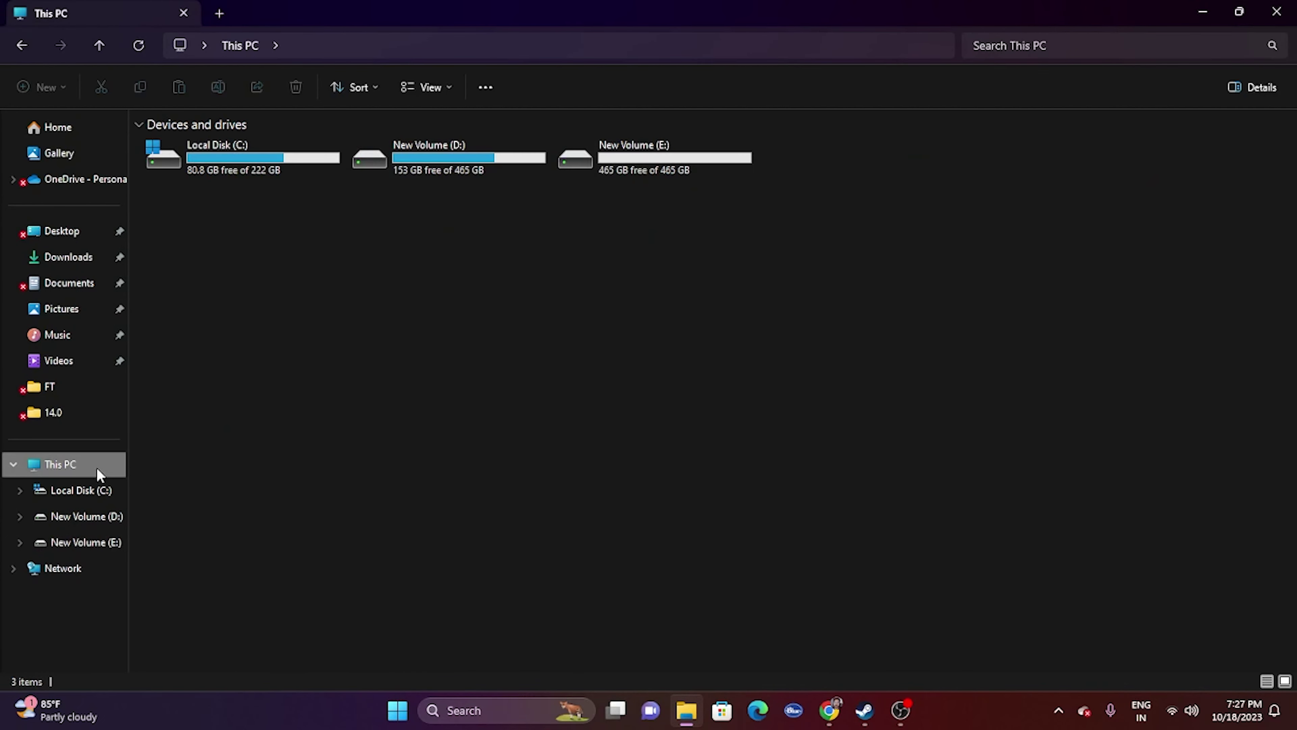
left_click(79, 283)
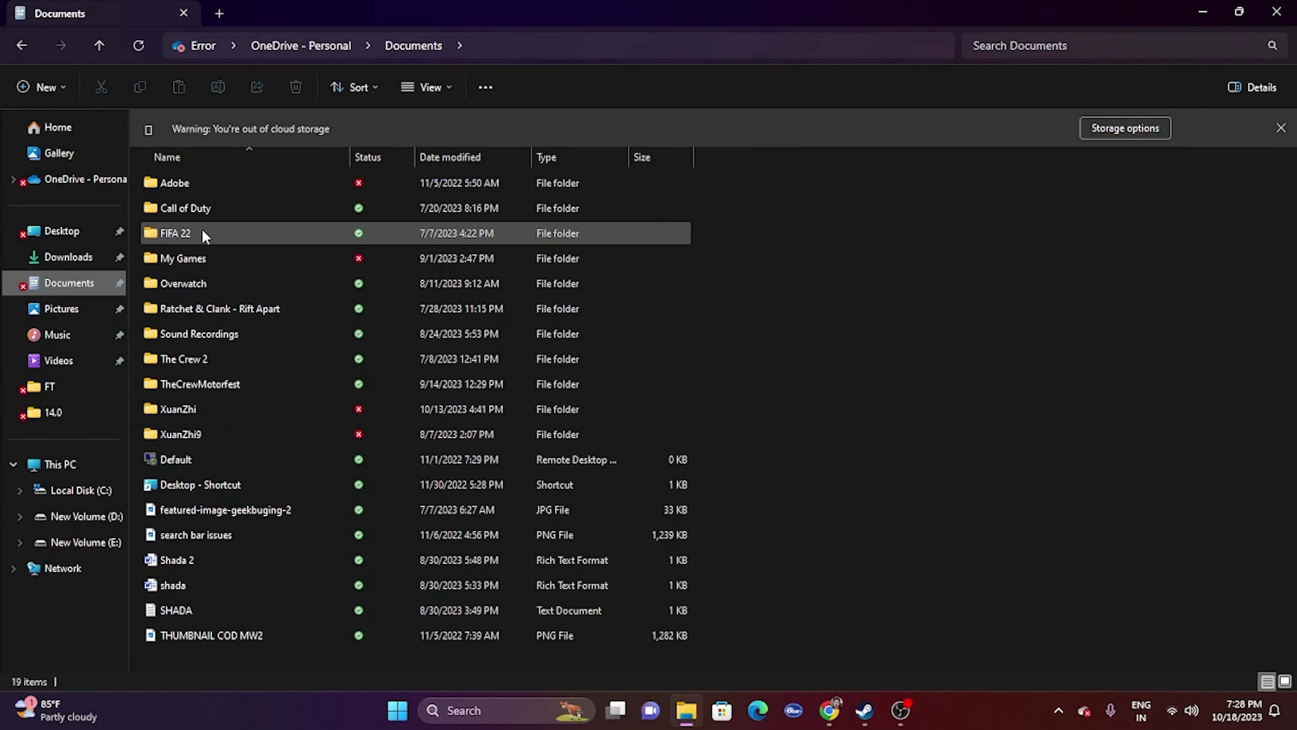
mouse_move(216, 227)
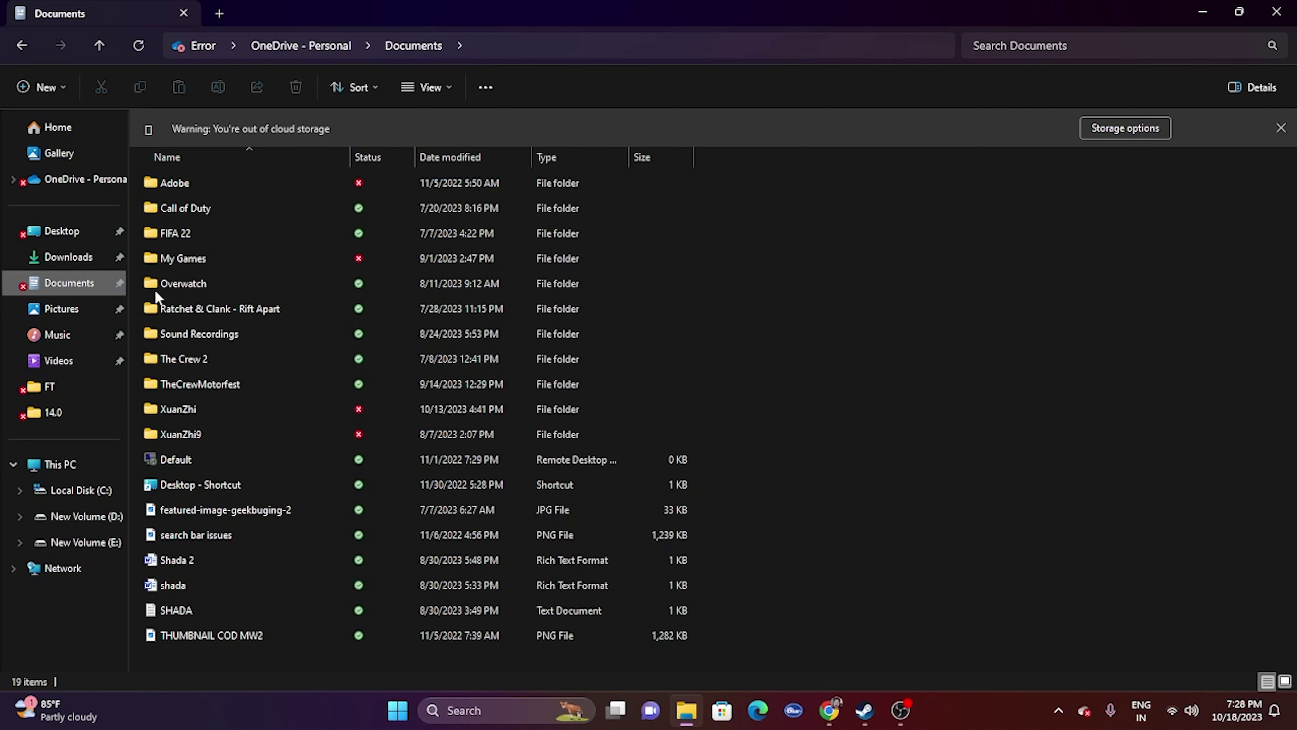
double_click(173, 255)
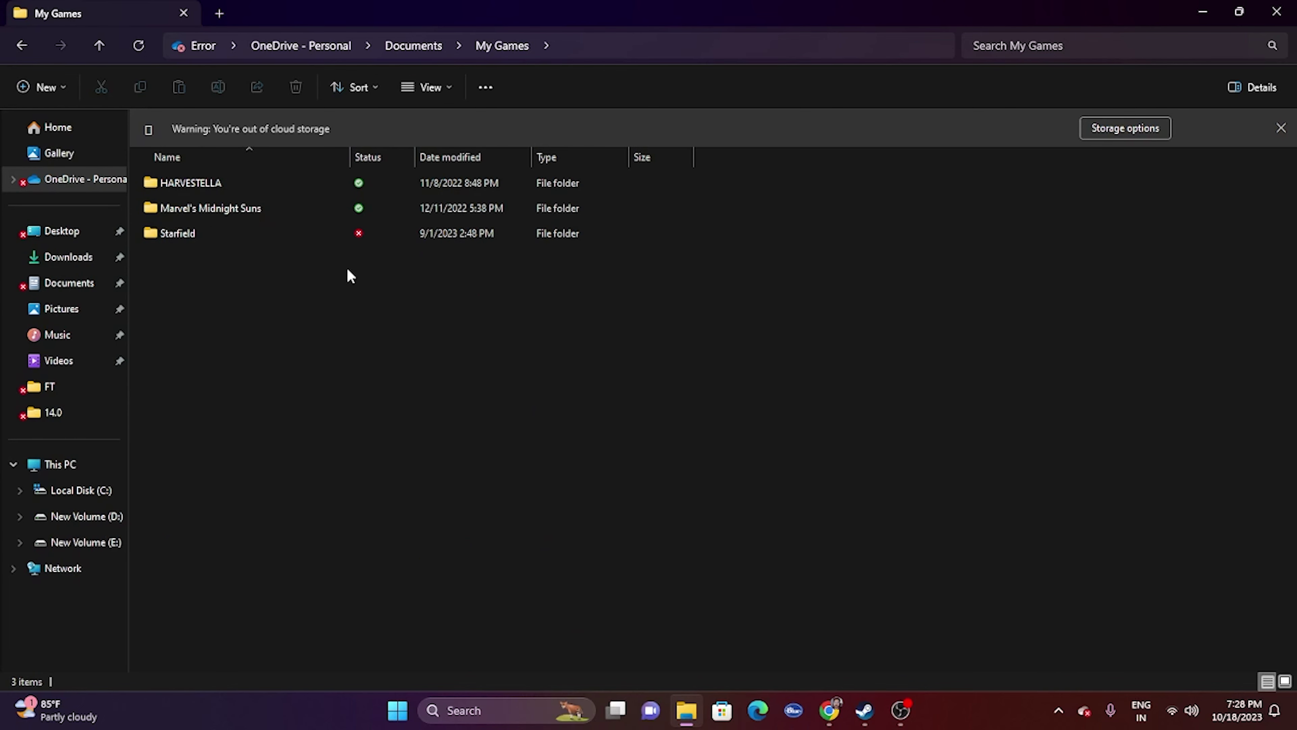
left_click(1268, 16)
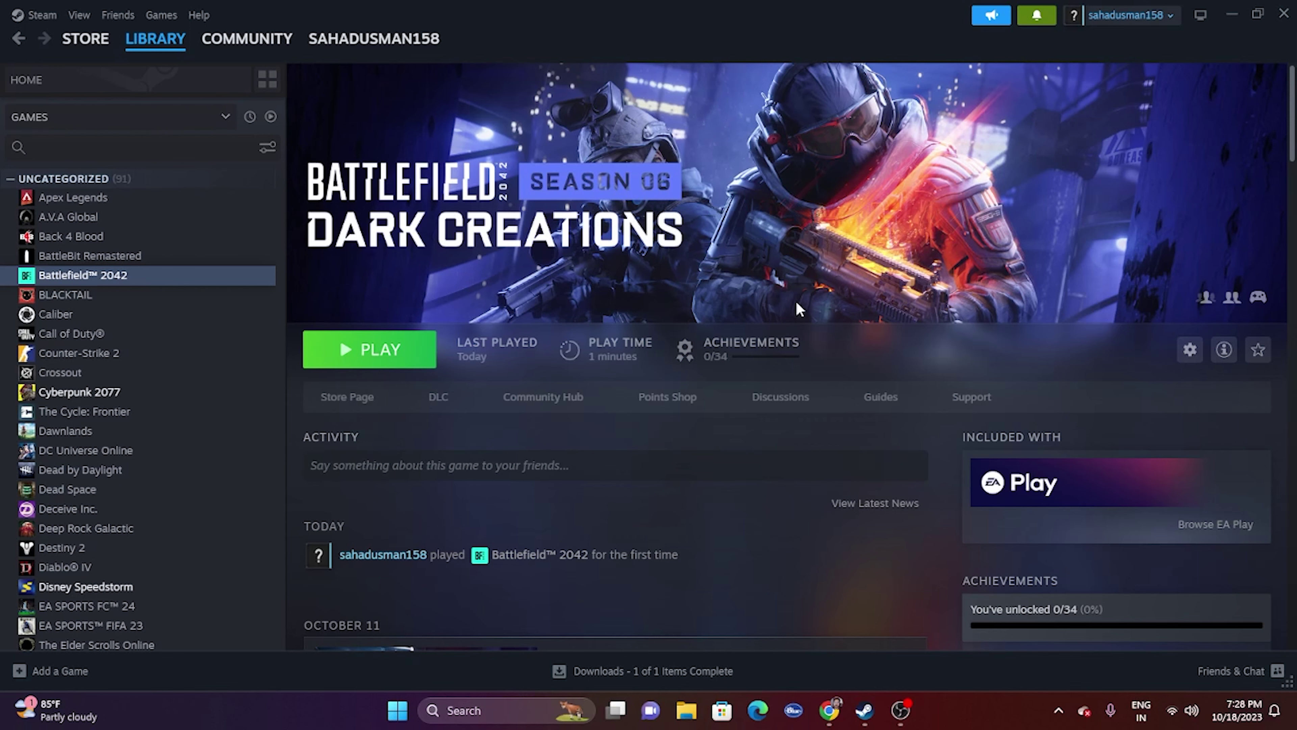
Step: Minimize Steam, open Control Panel and go to the list of apps allowed through Windows Defender Firewall
left_click(1231, 14)
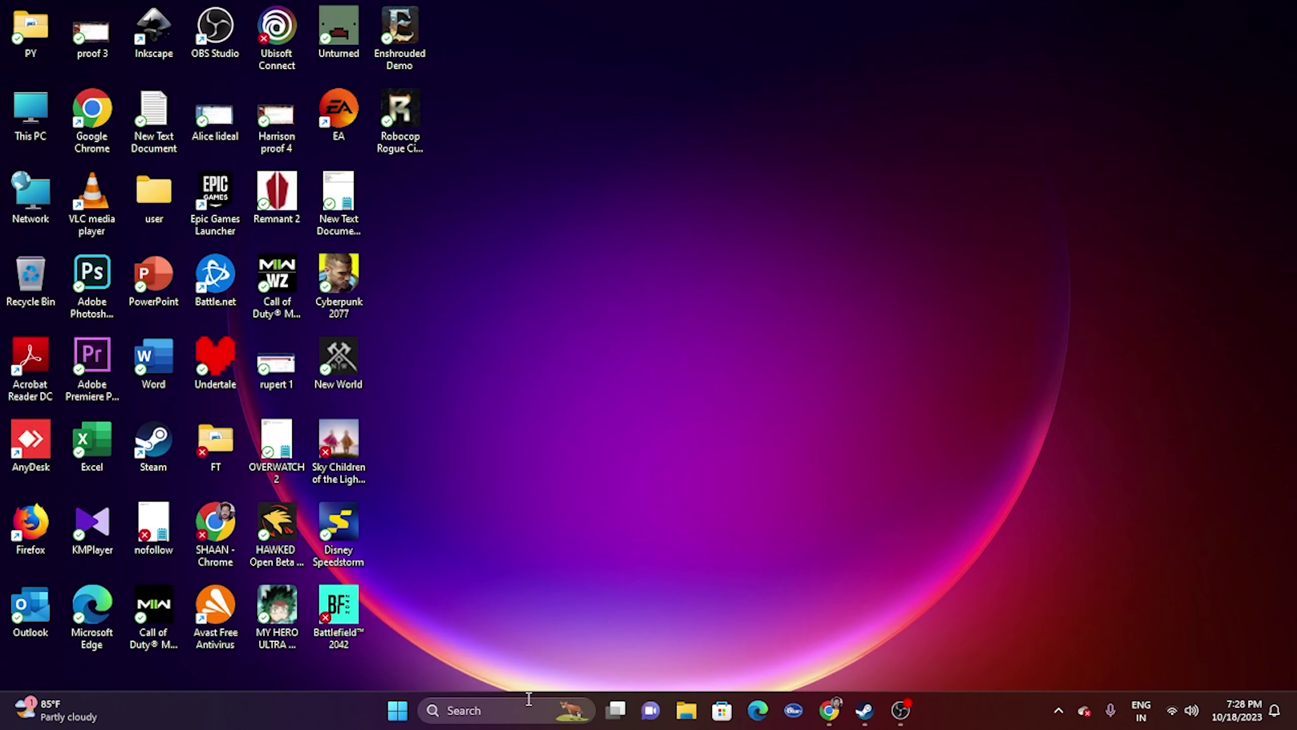
left_click(520, 712)
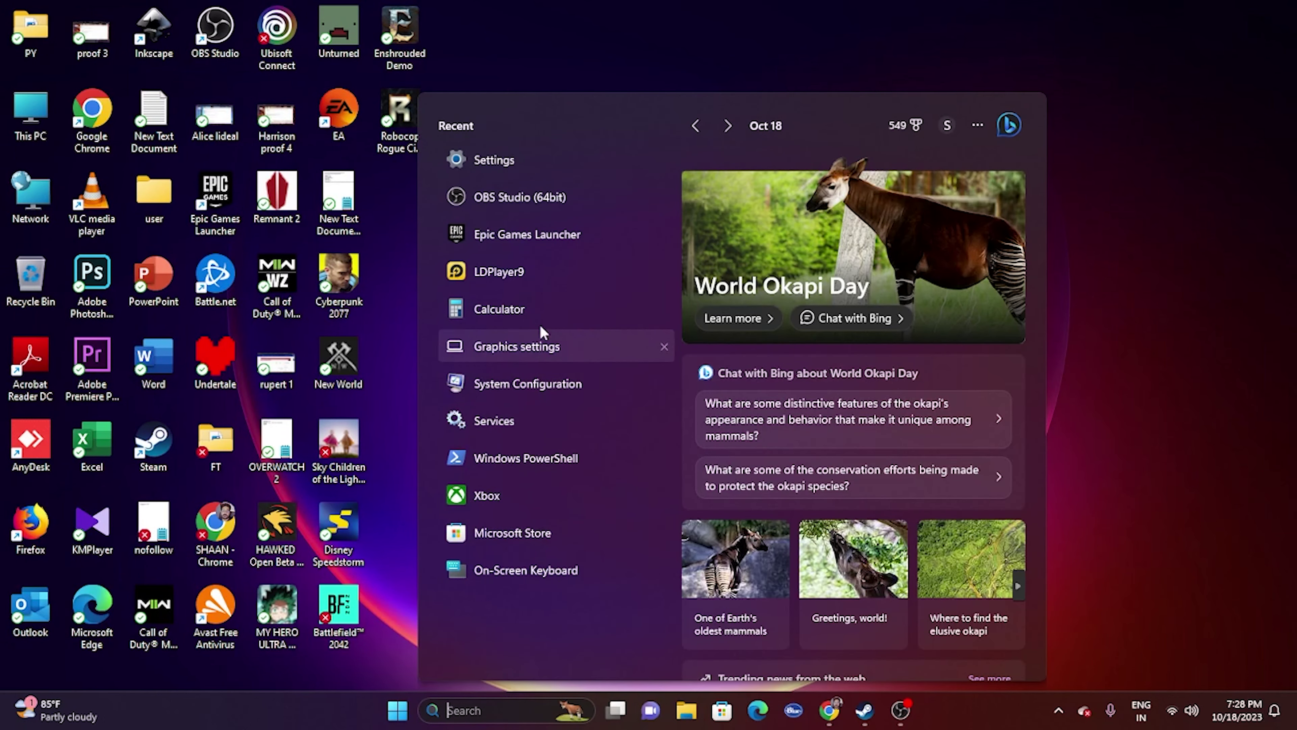
type("contr")
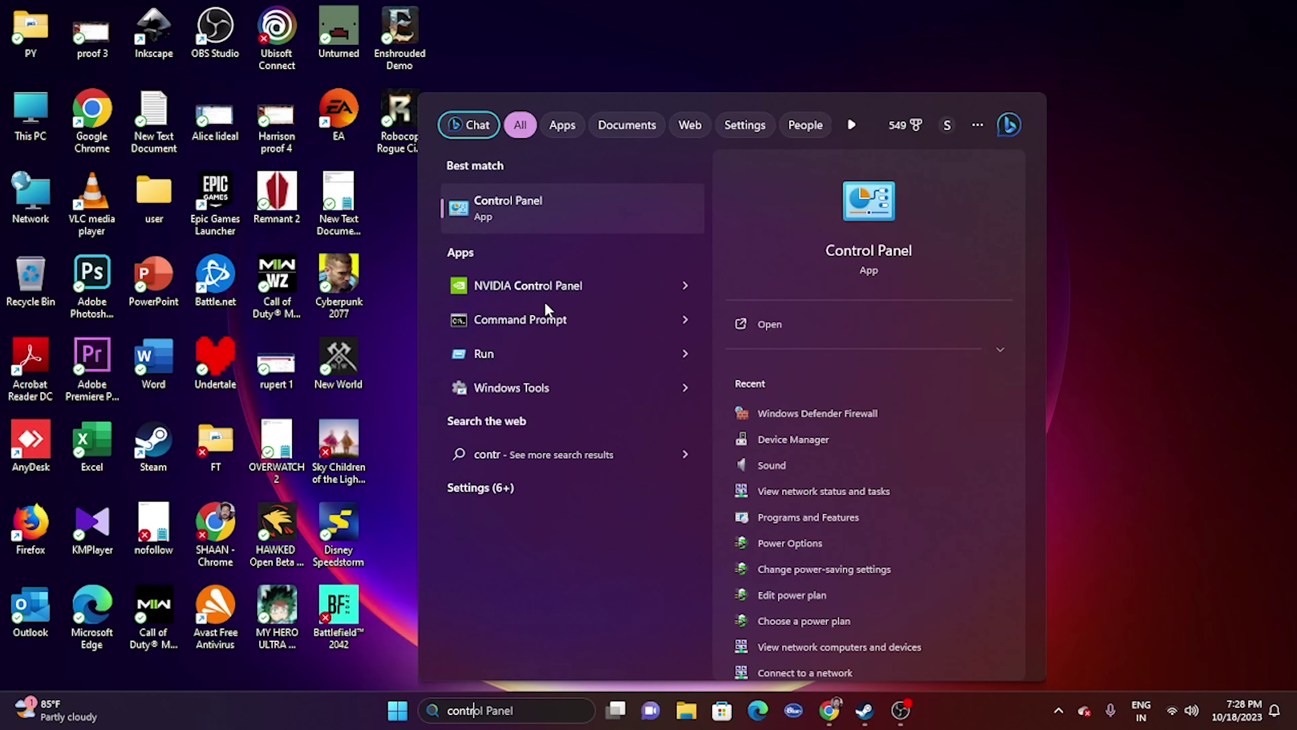
left_click(568, 212)
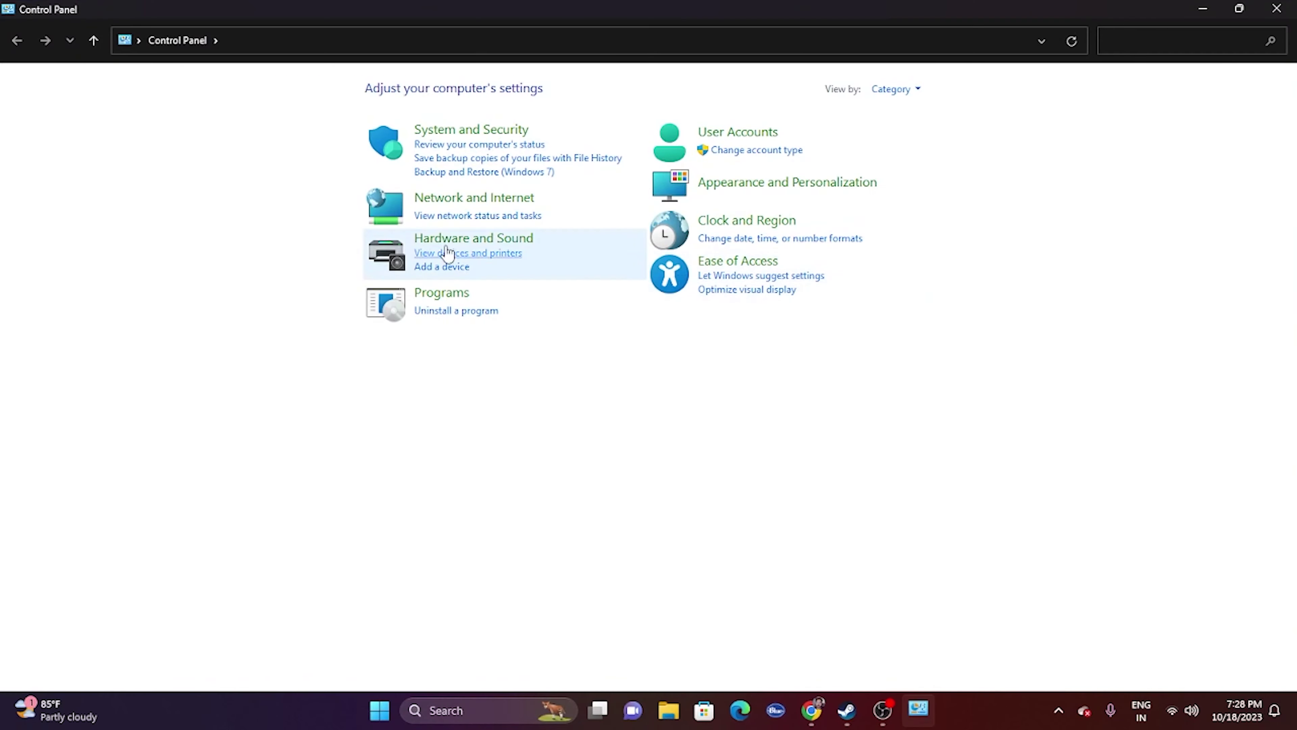
left_click(460, 130)
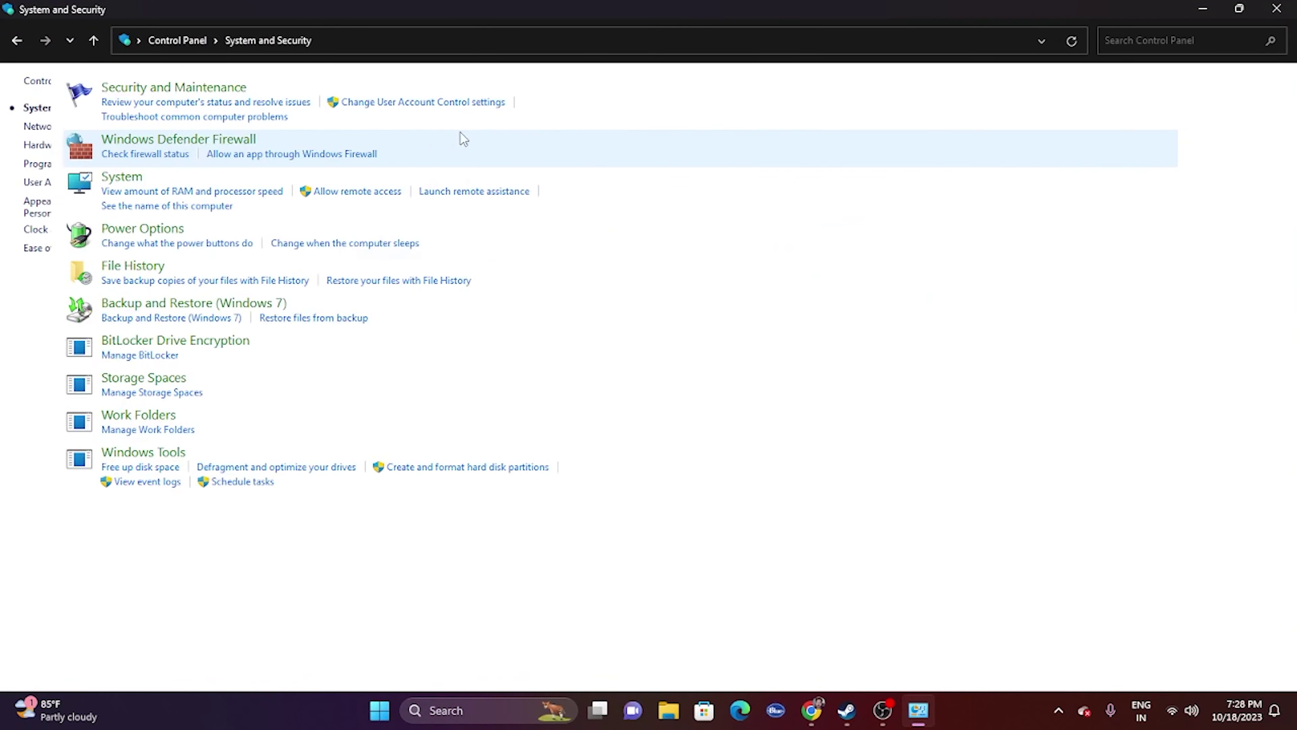
left_click(270, 143)
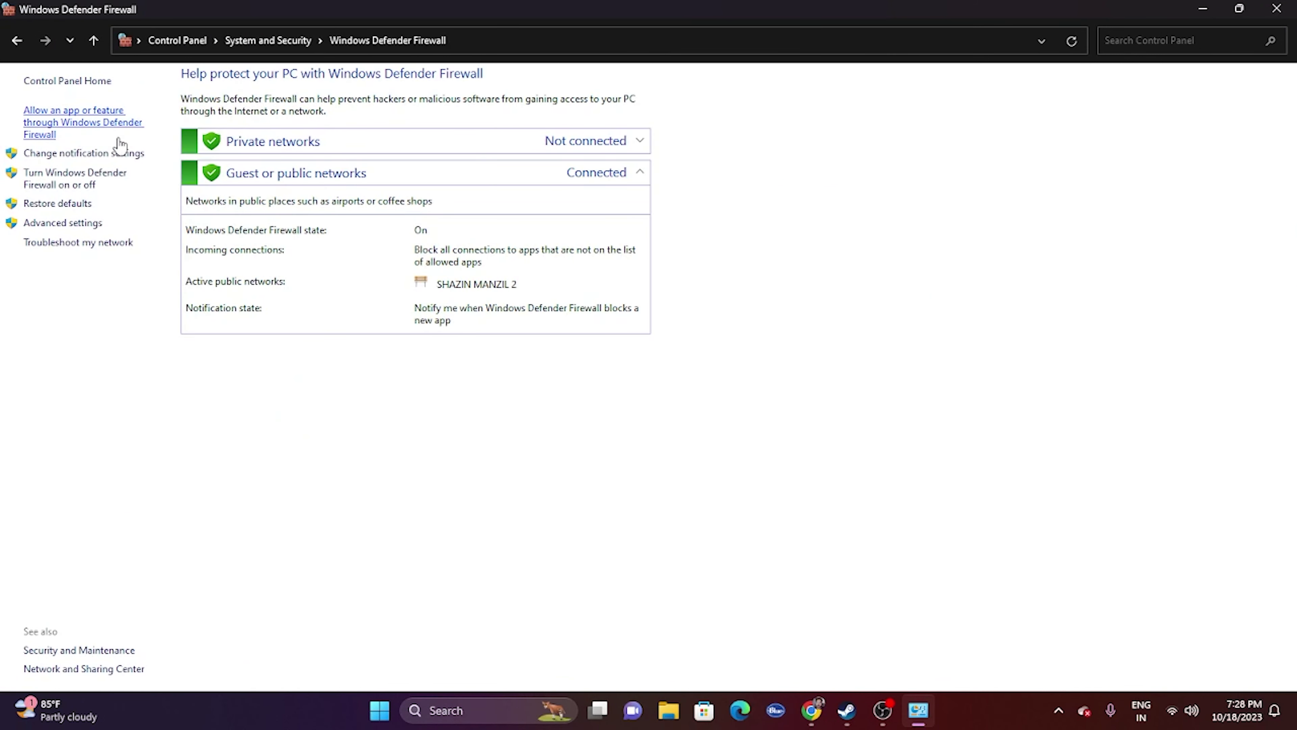
left_click(92, 125)
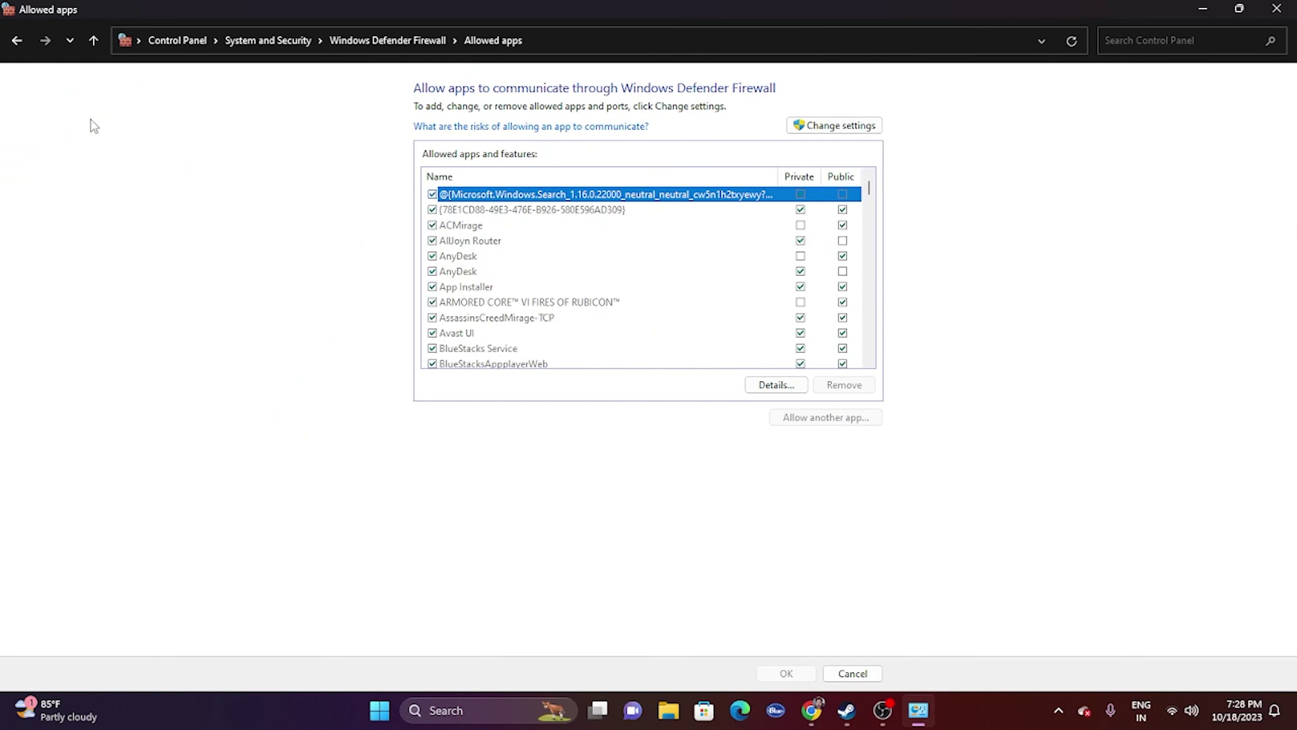
Step: Look through the firewall's allowed apps and features for a Battlefield 2042 entry
scroll(518, 271, "down", 7)
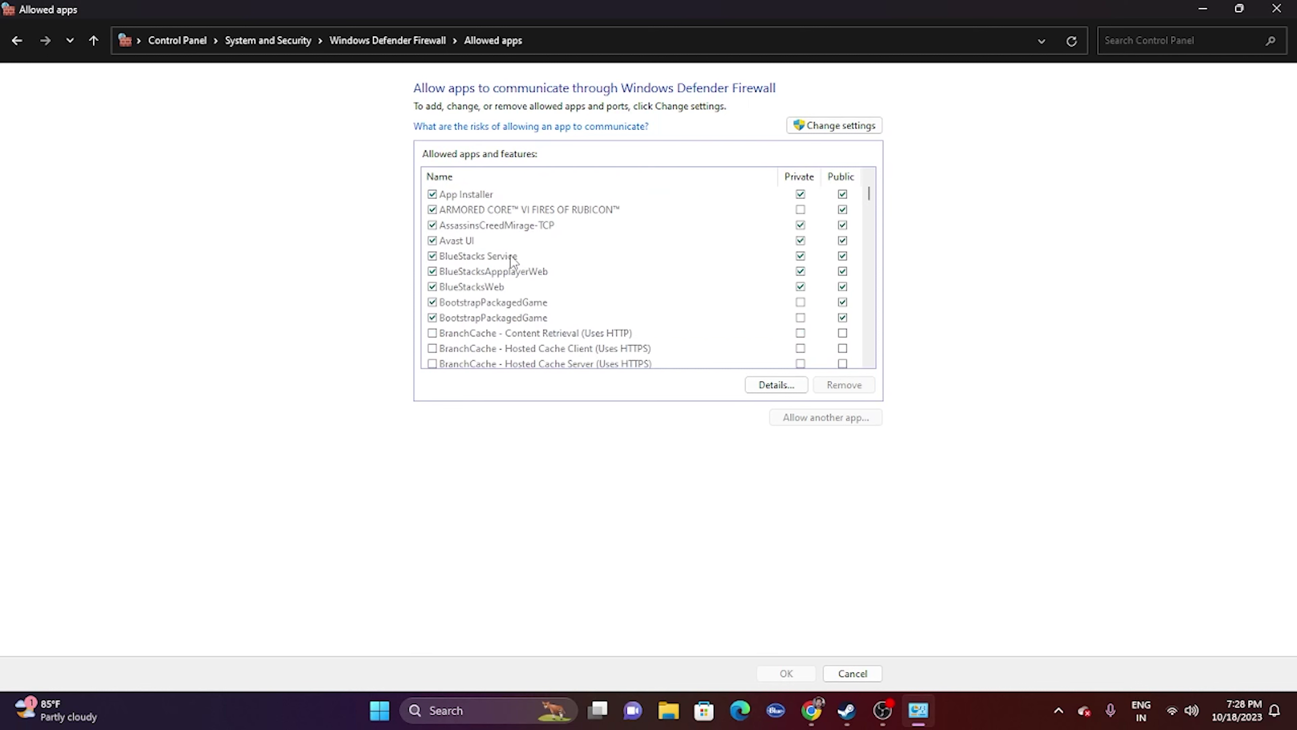
scroll(510, 254, "down", 3)
scroll(510, 254, "up", 10)
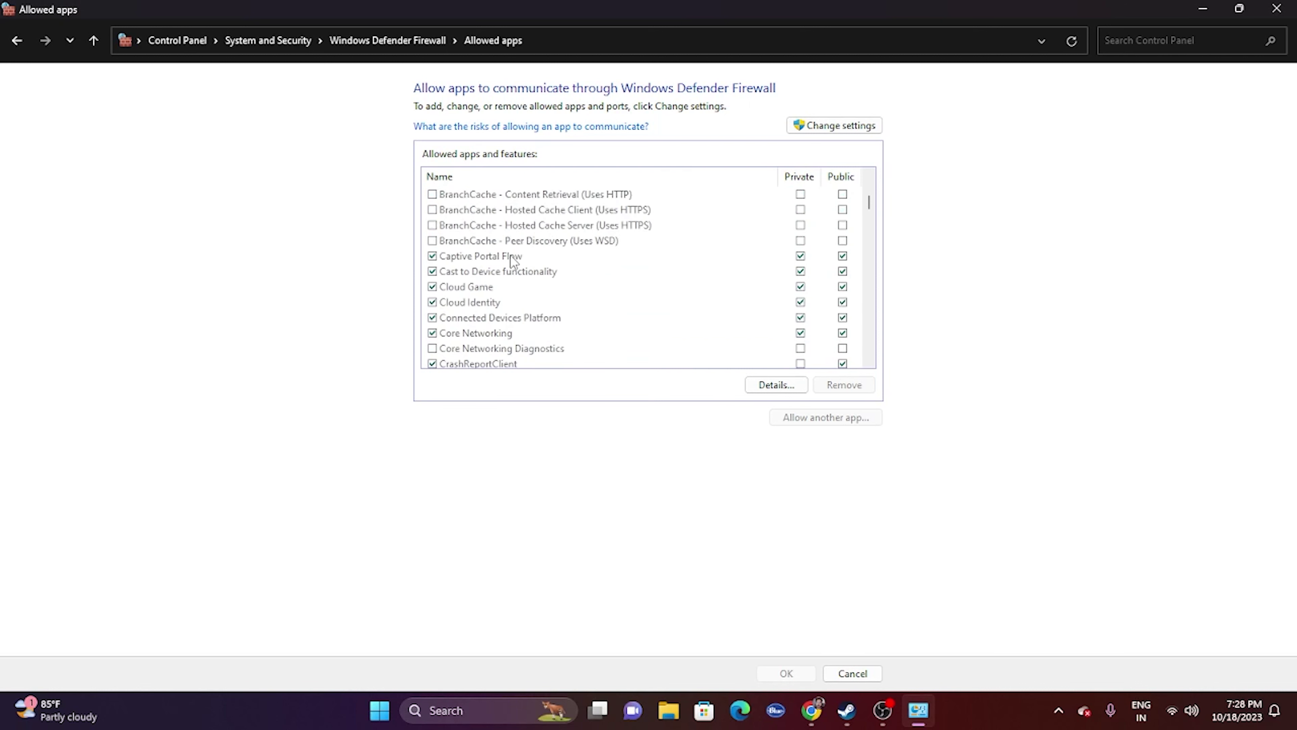
scroll(510, 255, "down", 2)
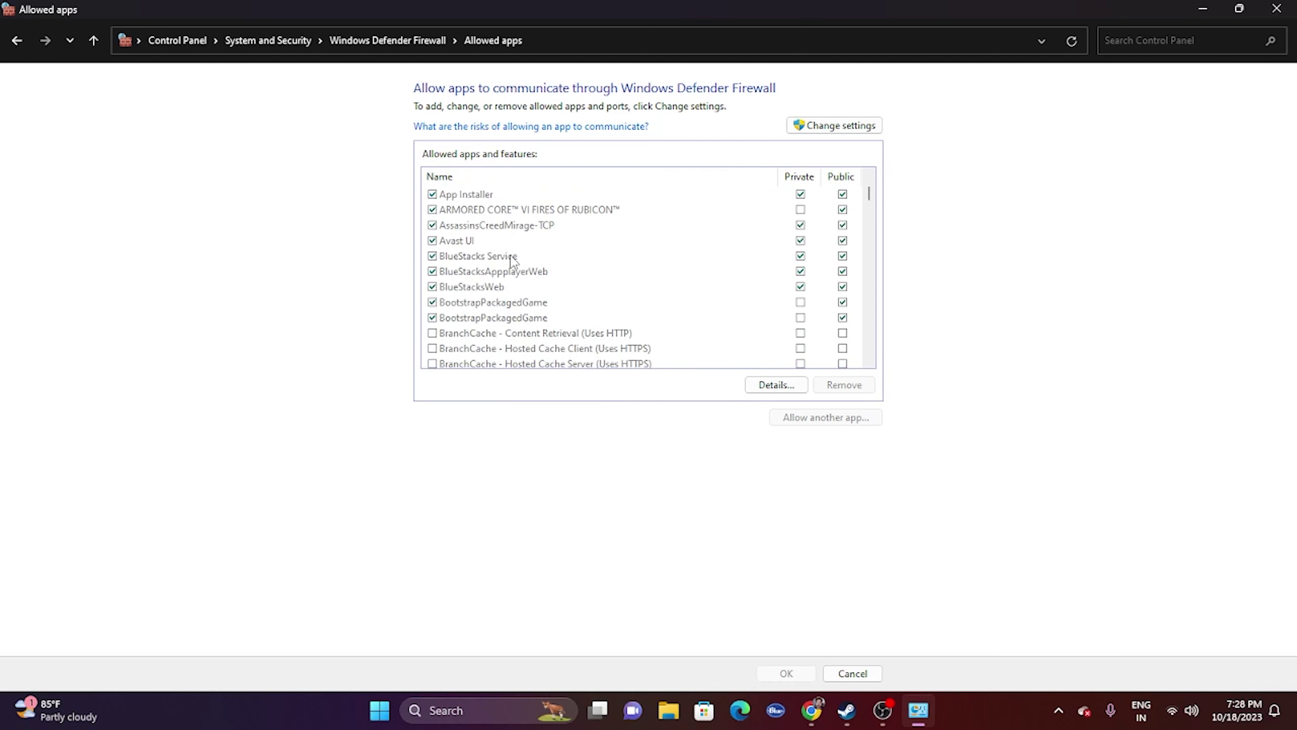
scroll(511, 260, "down", 1)
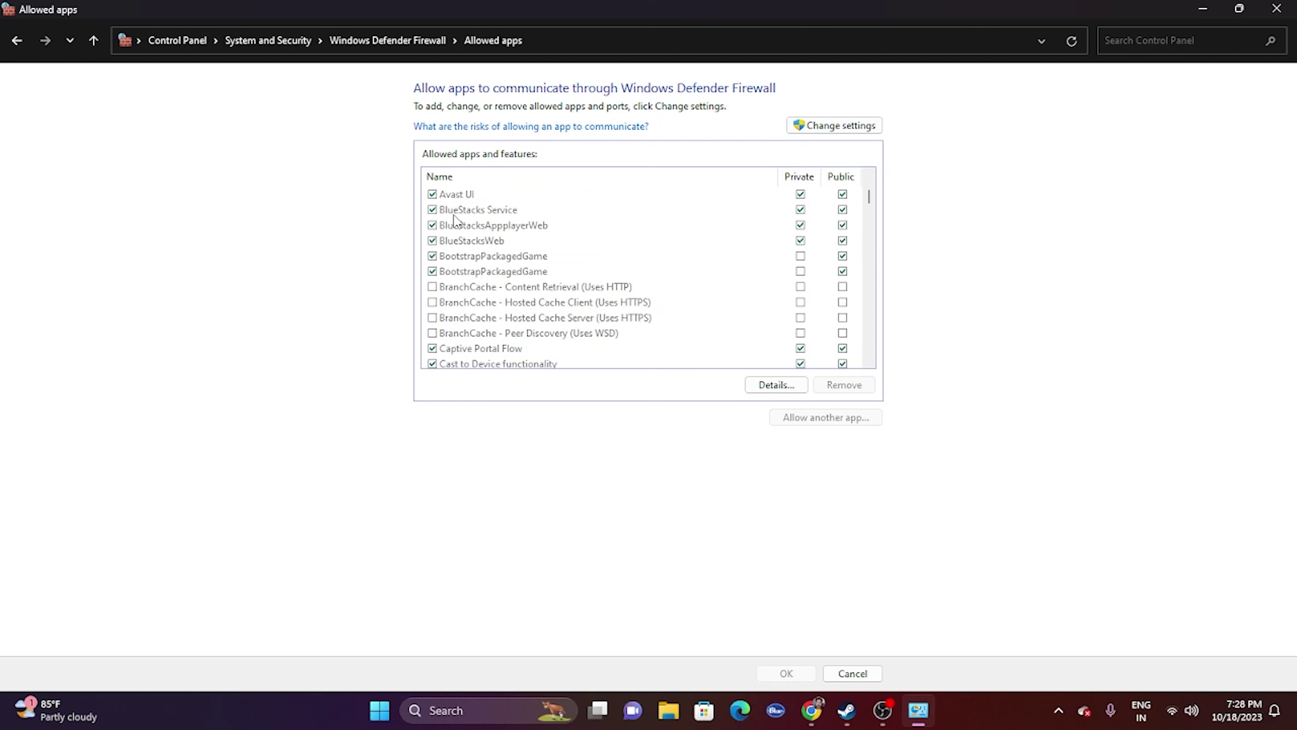
scroll(503, 220, "down", 1)
scroll(505, 223, "up", 1)
scroll(611, 257, "down", 7)
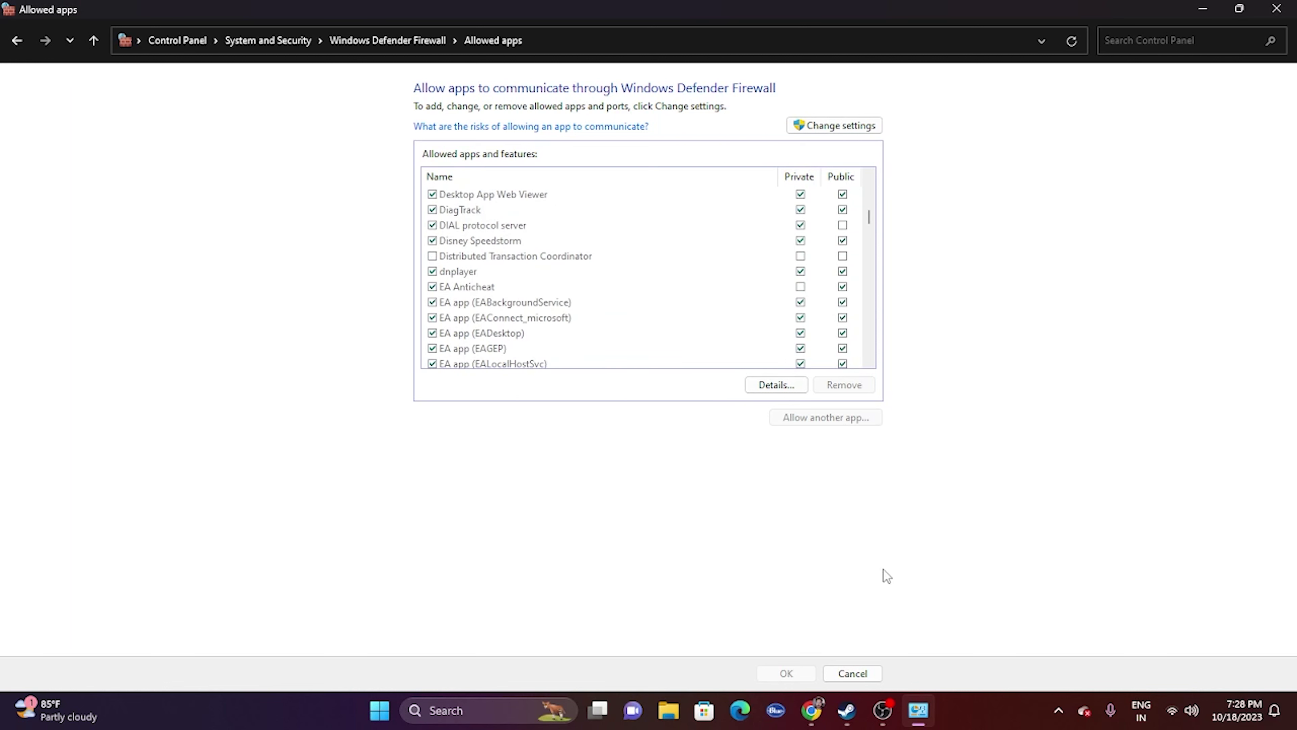
left_click(847, 712)
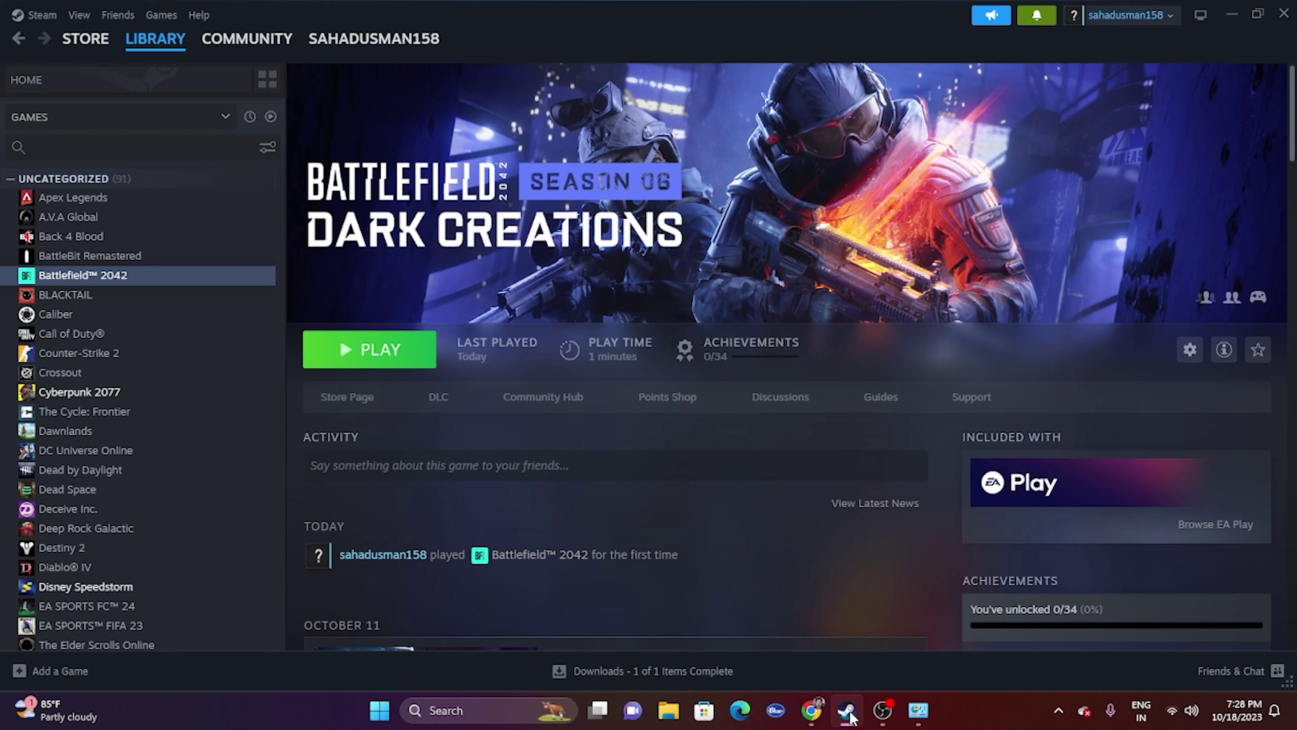
left_click(848, 711)
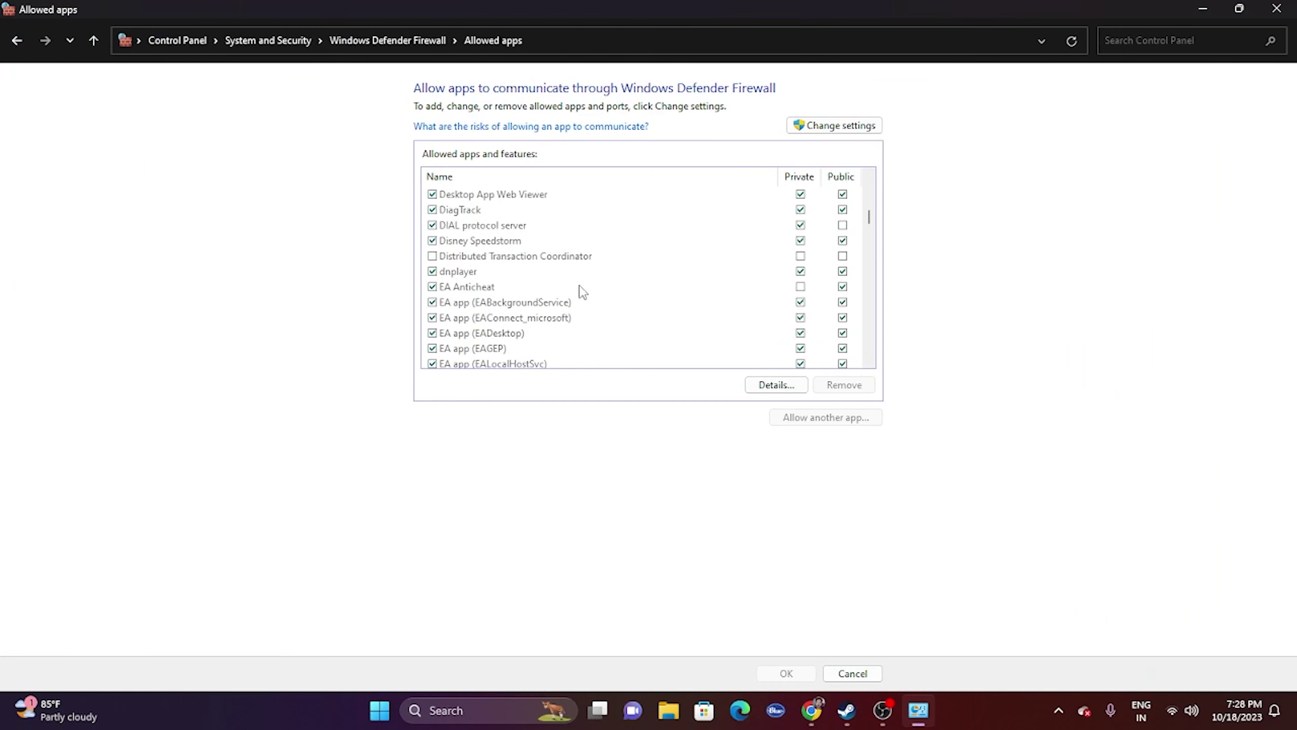
scroll(575, 284, "up", 2)
scroll(571, 276, "up", 5)
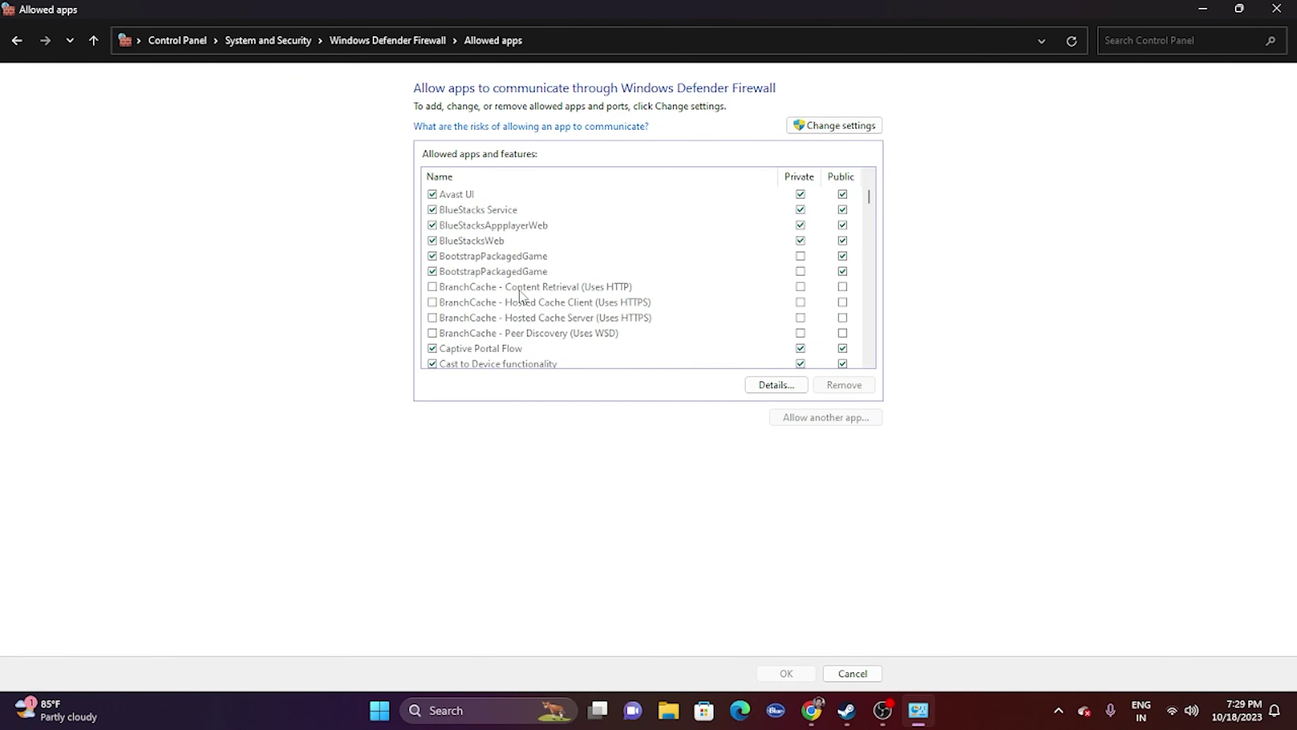
Step: Unlock the firewall's allowed-apps settings and browse for another app in the SteamLibrary > steamapps > common folder on drive D
left_click(817, 125)
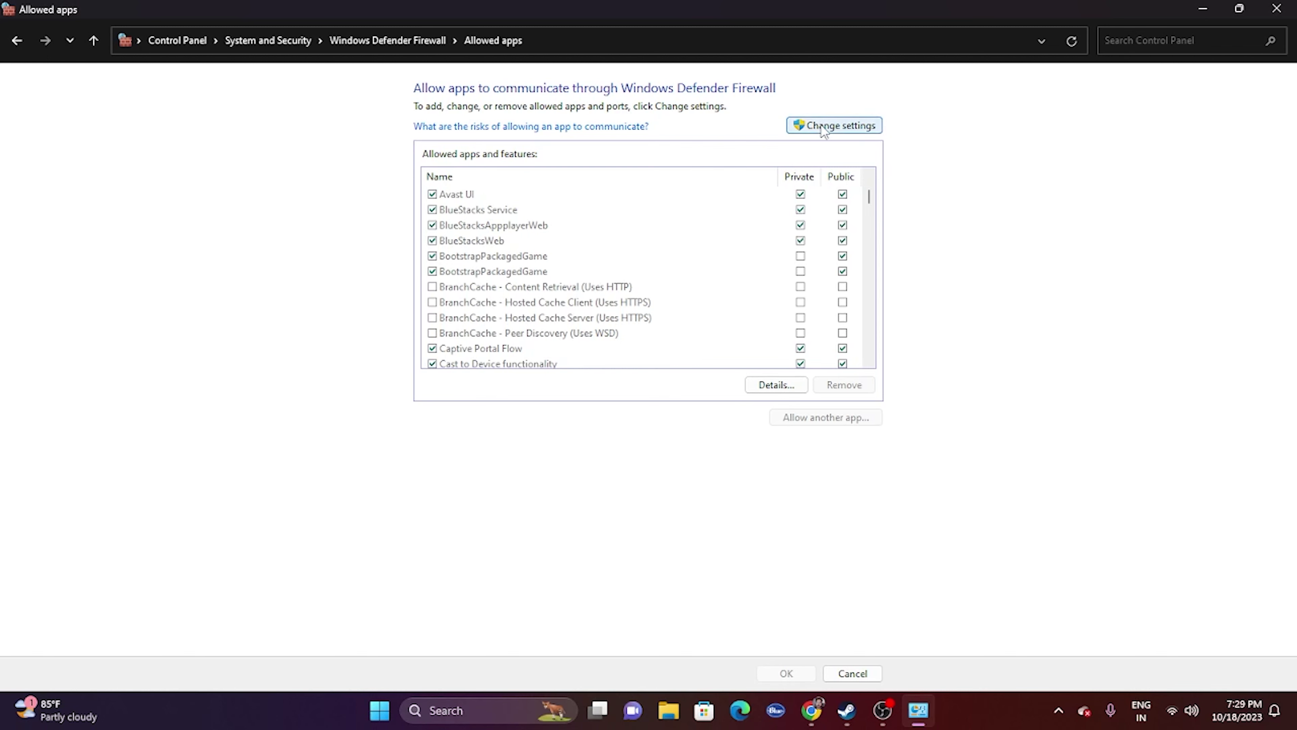
left_click(817, 416)
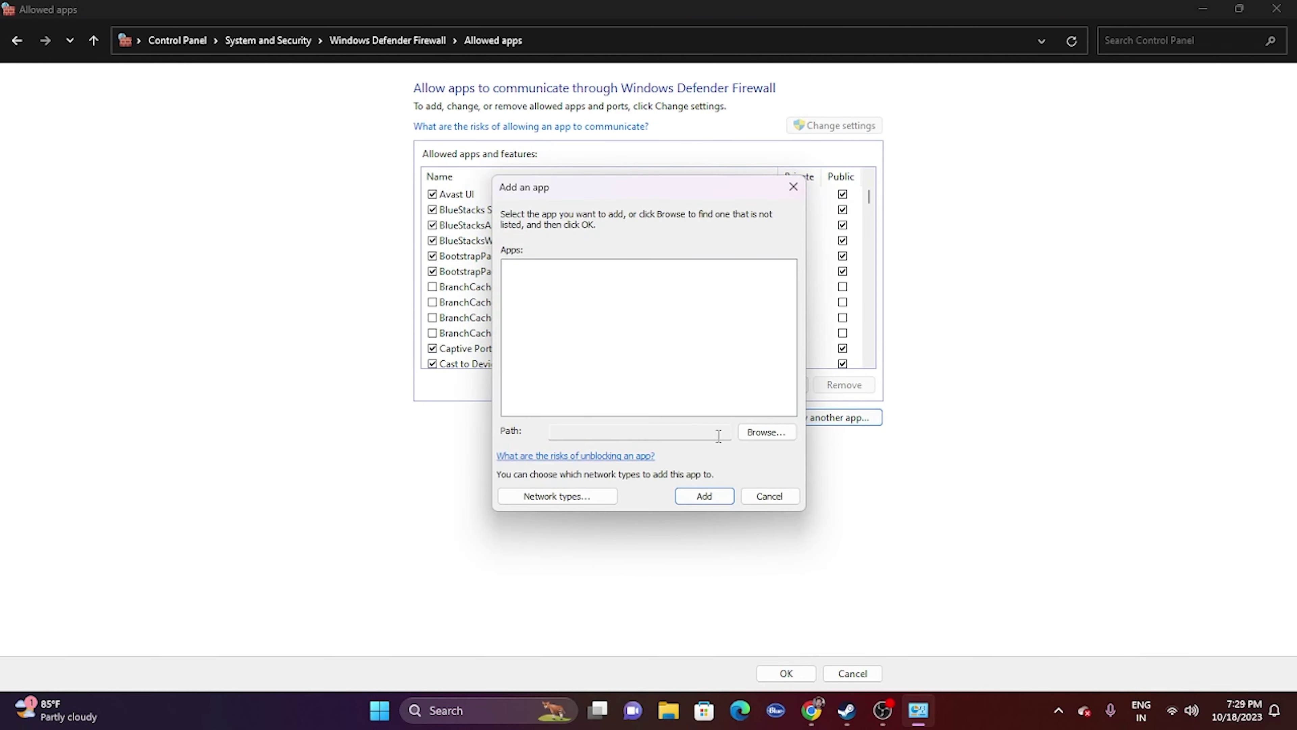
left_click(766, 433)
left_click(572, 386)
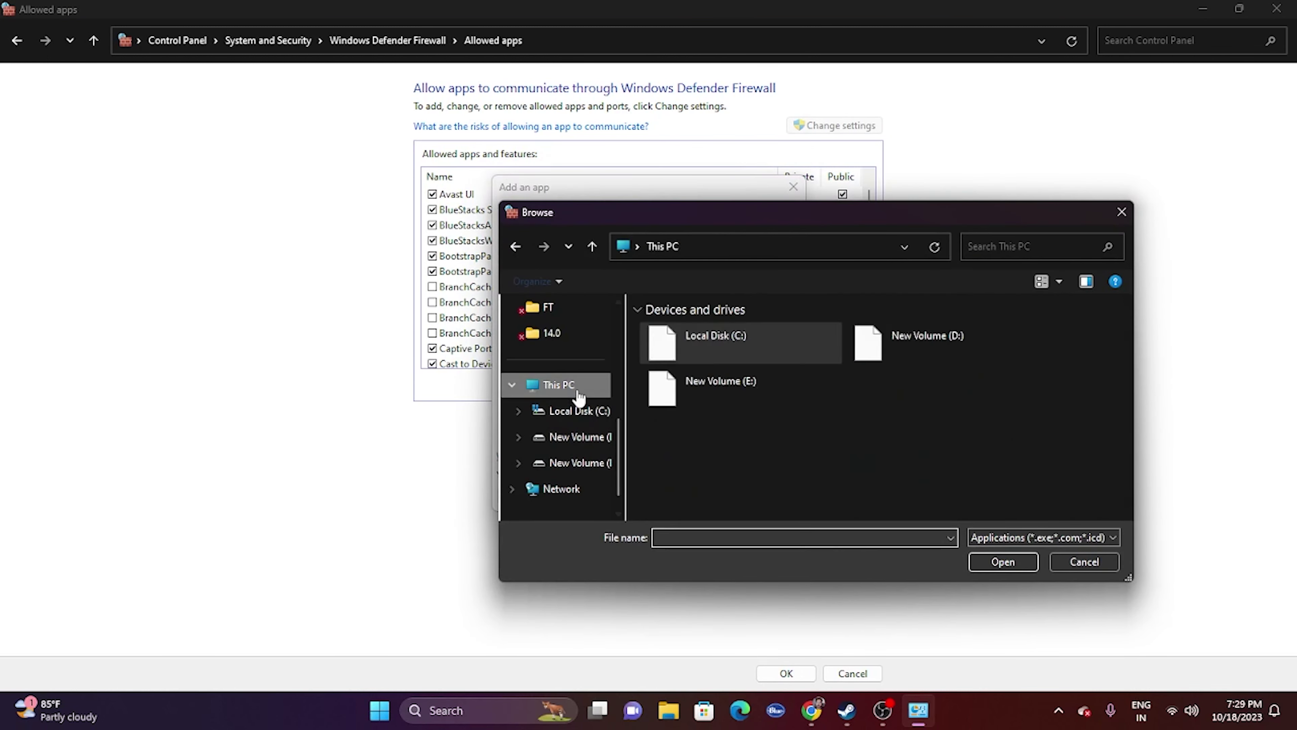
double_click(934, 334)
double_click(686, 356)
double_click(697, 333)
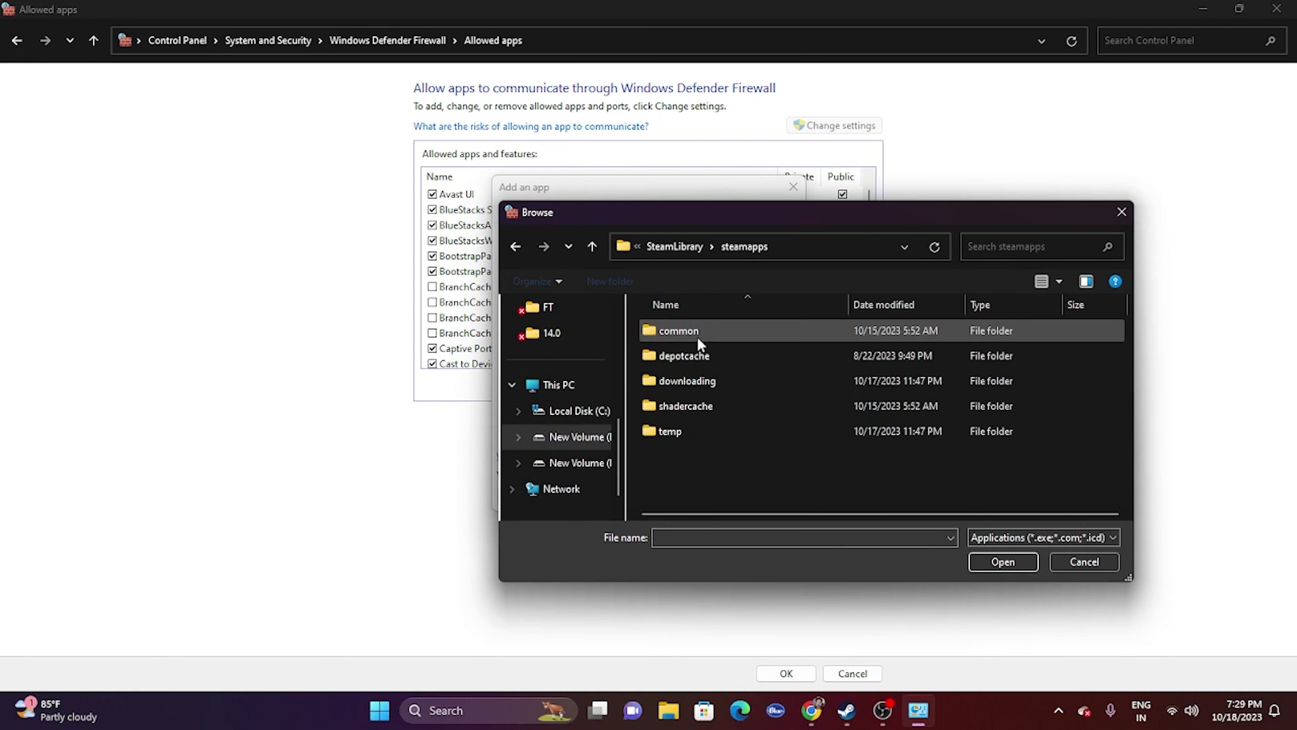
double_click(696, 333)
scroll(699, 450, "down", 3)
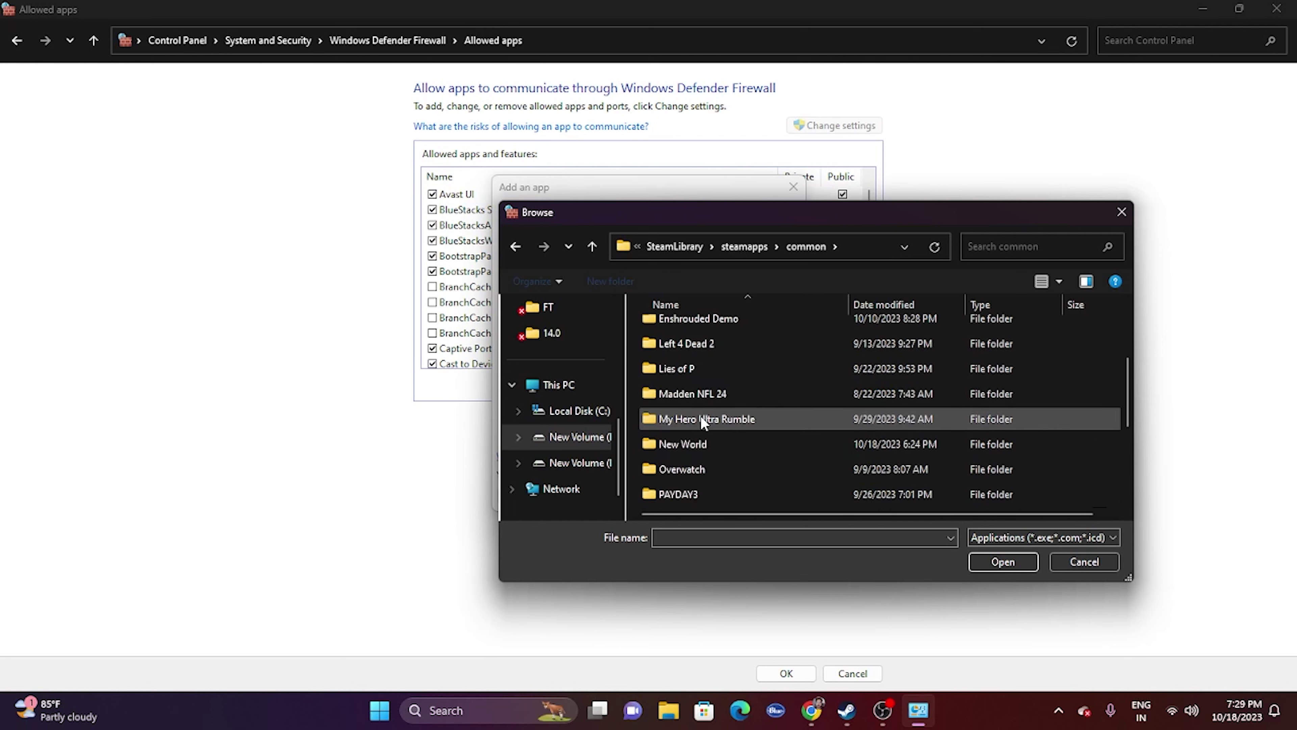
scroll(700, 414, "down", 2)
scroll(701, 414, "up", 8)
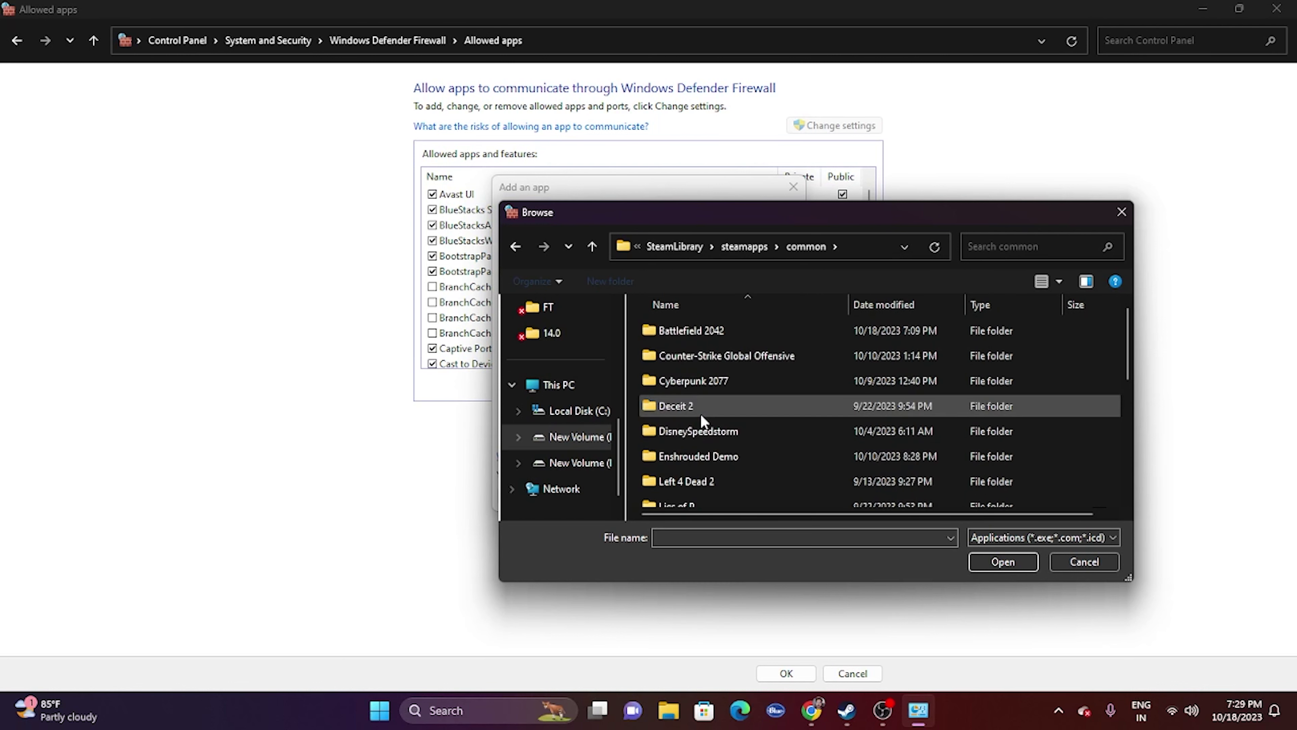
Step: Add BF2042 from the Battlefield 2042 folder to the allowed apps, tick its private network access and close the window
double_click(710, 333)
scroll(699, 375, "down", 1)
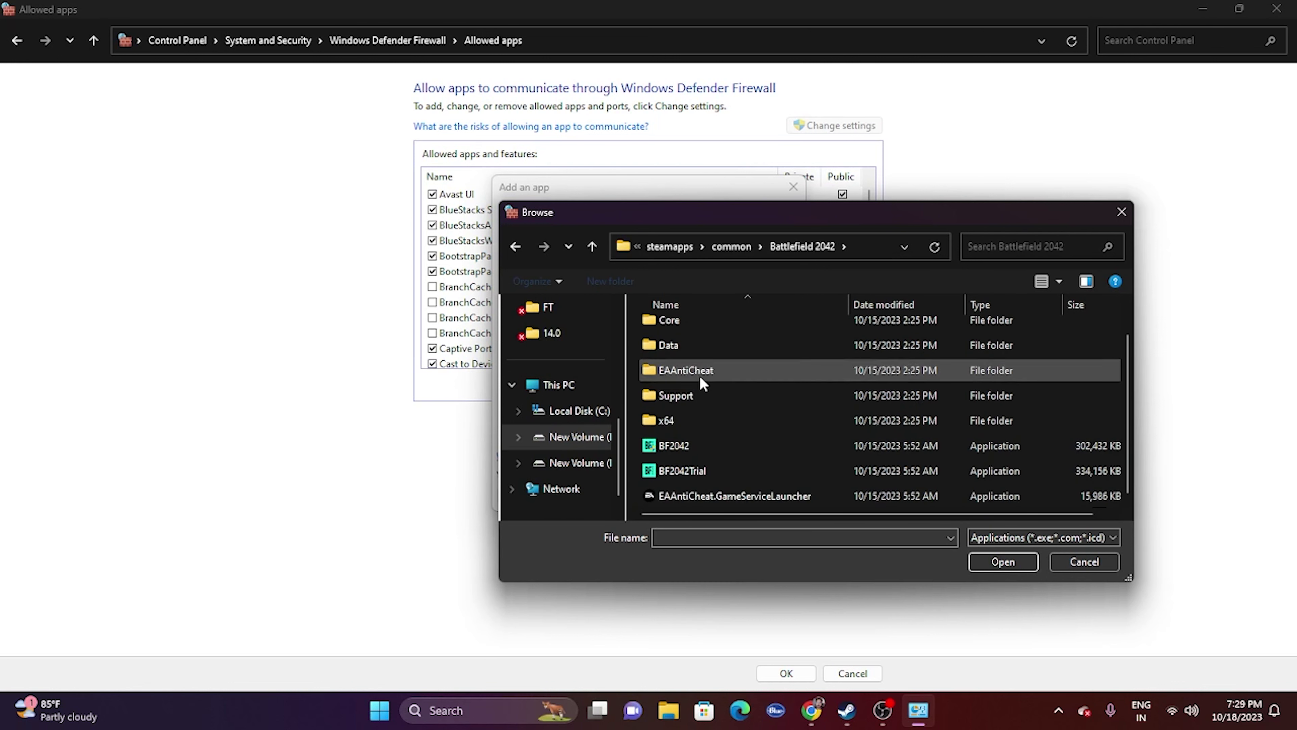
left_click(694, 447)
left_click(1003, 562)
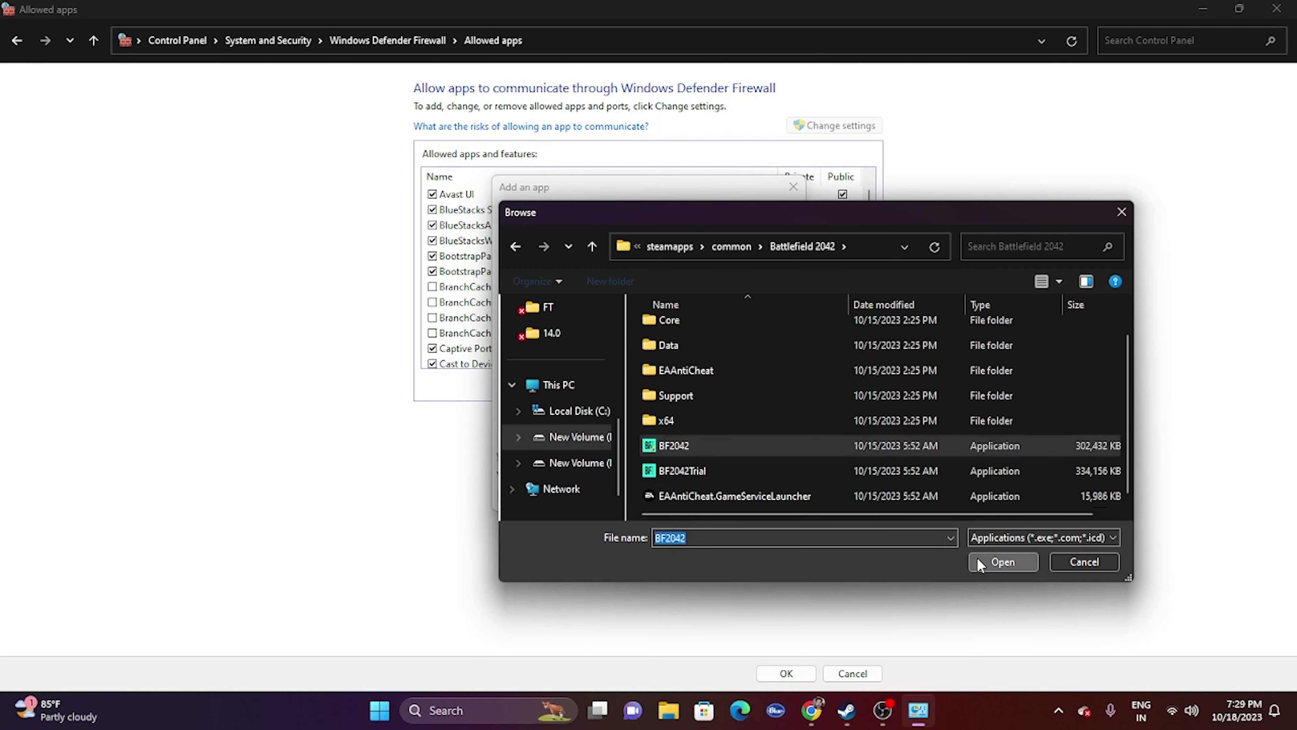
left_click(701, 496)
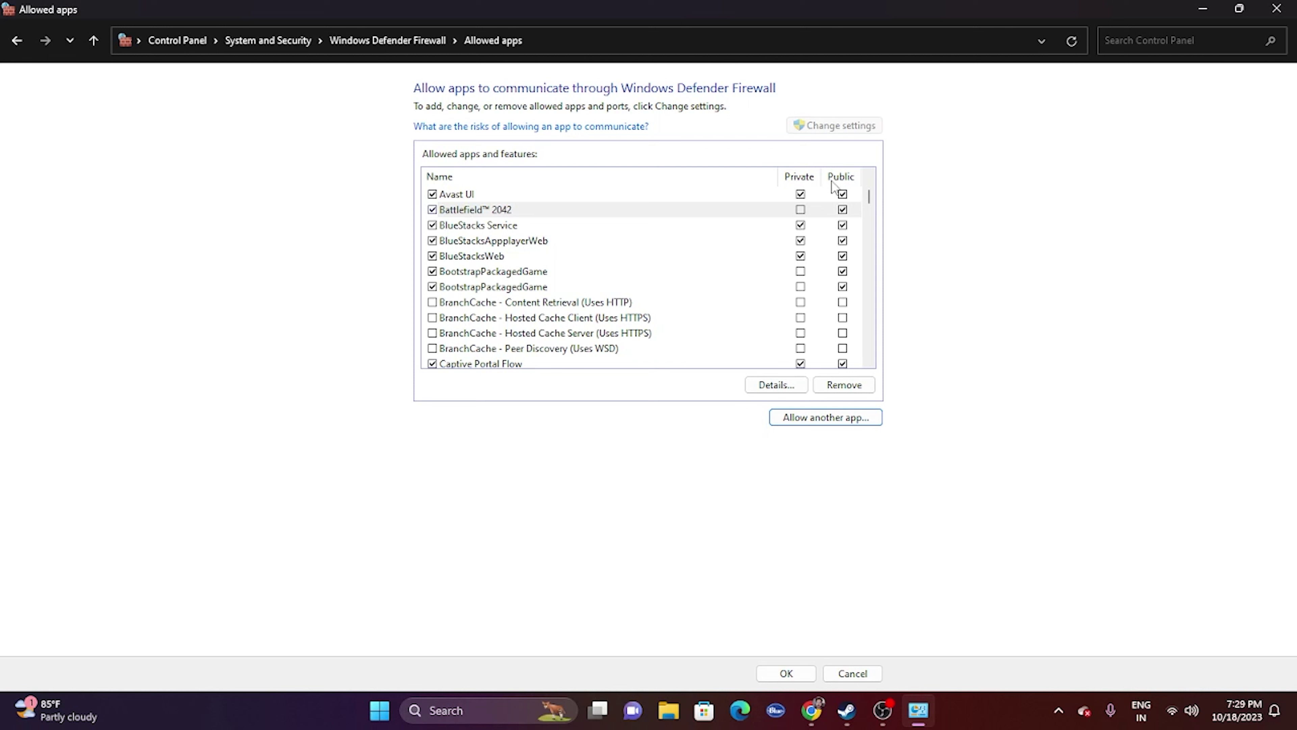
left_click(800, 209)
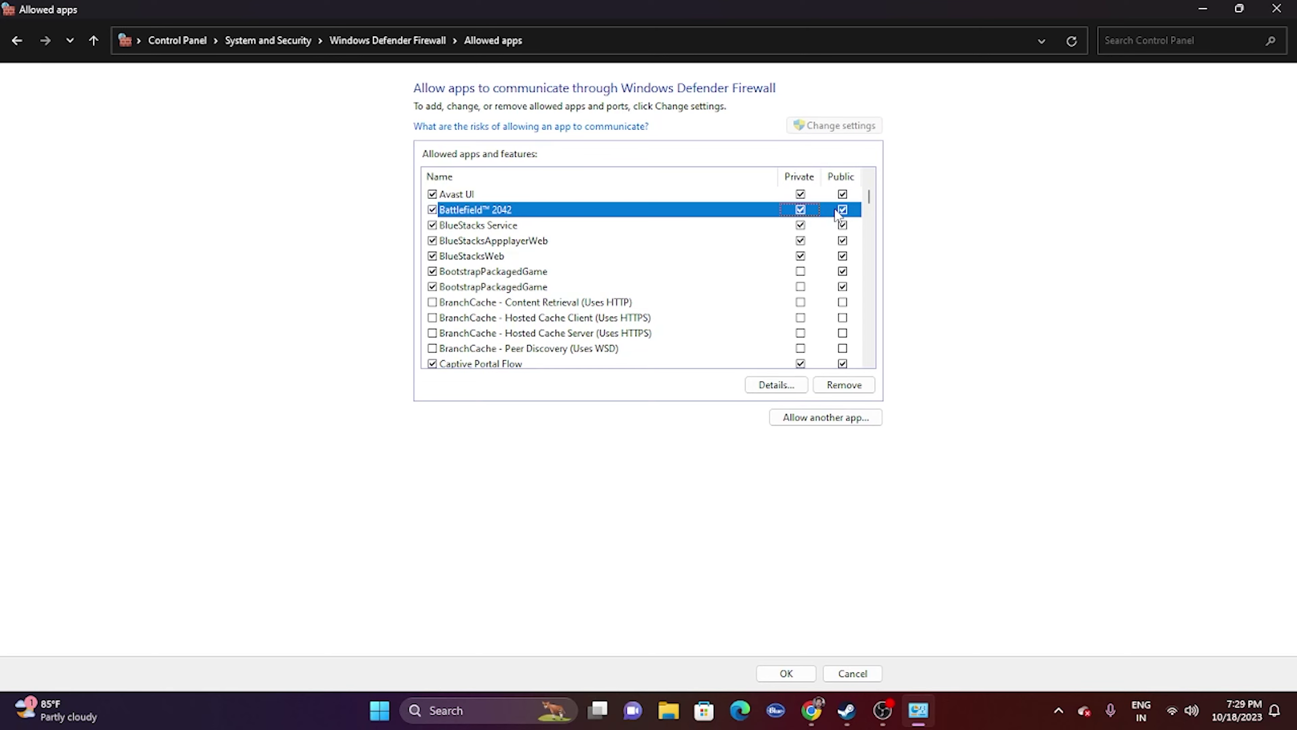
left_click(1274, 11)
Step: Switch to Steam, set Battlefield 2042's launch options to -dx12 in its properties, and close them
left_click(869, 710)
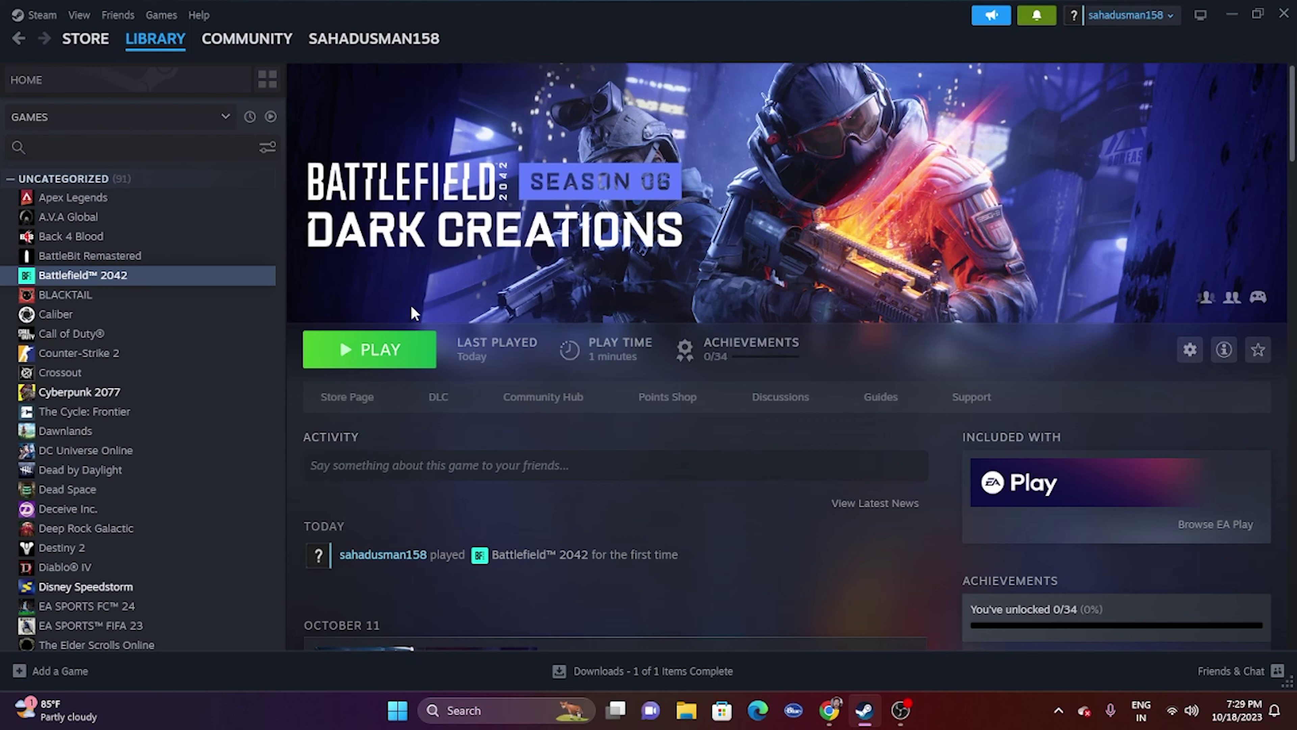
right_click(128, 278)
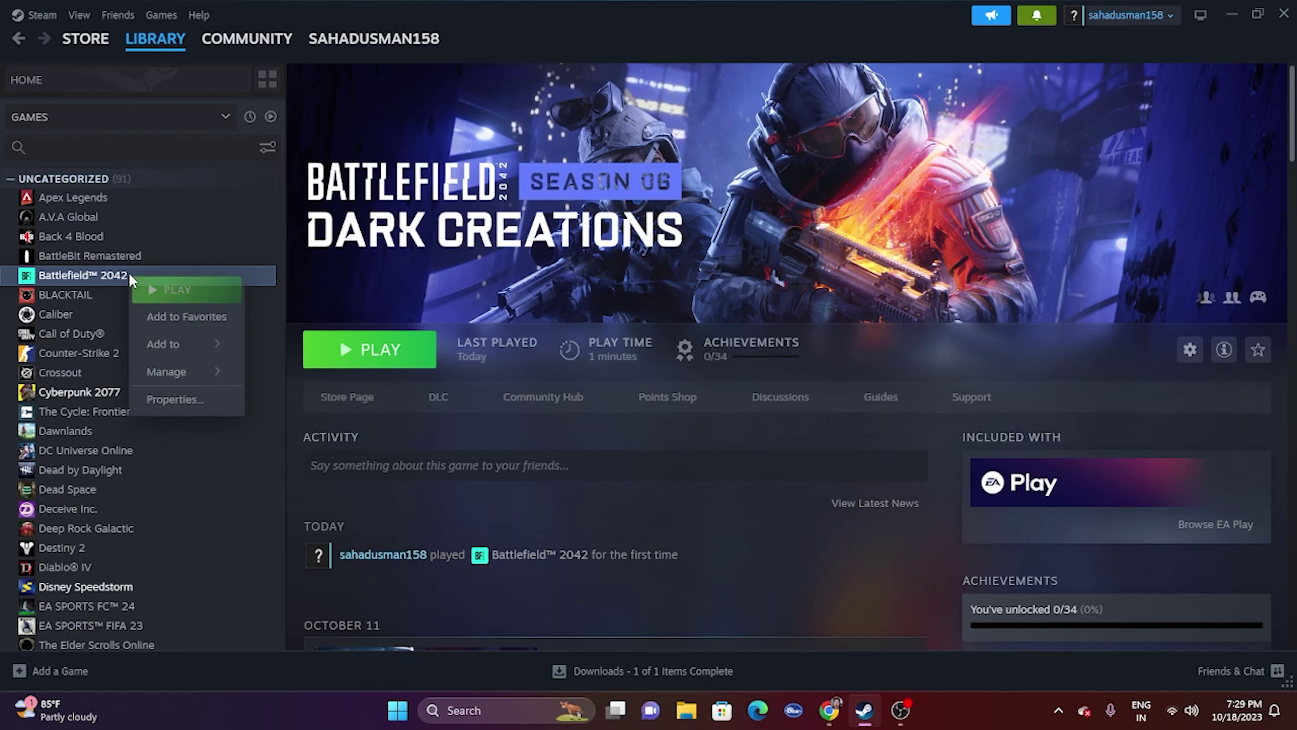
left_click(171, 398)
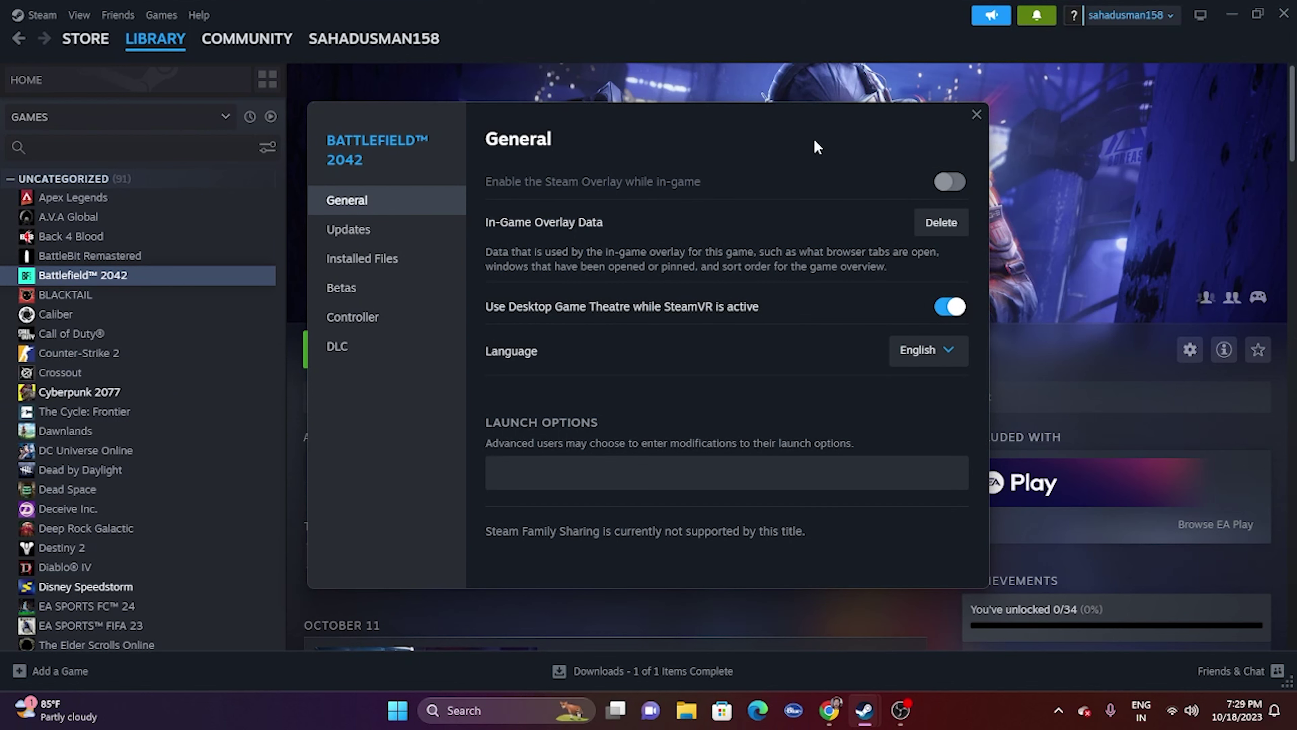
left_click_drag(813, 138, 954, 129)
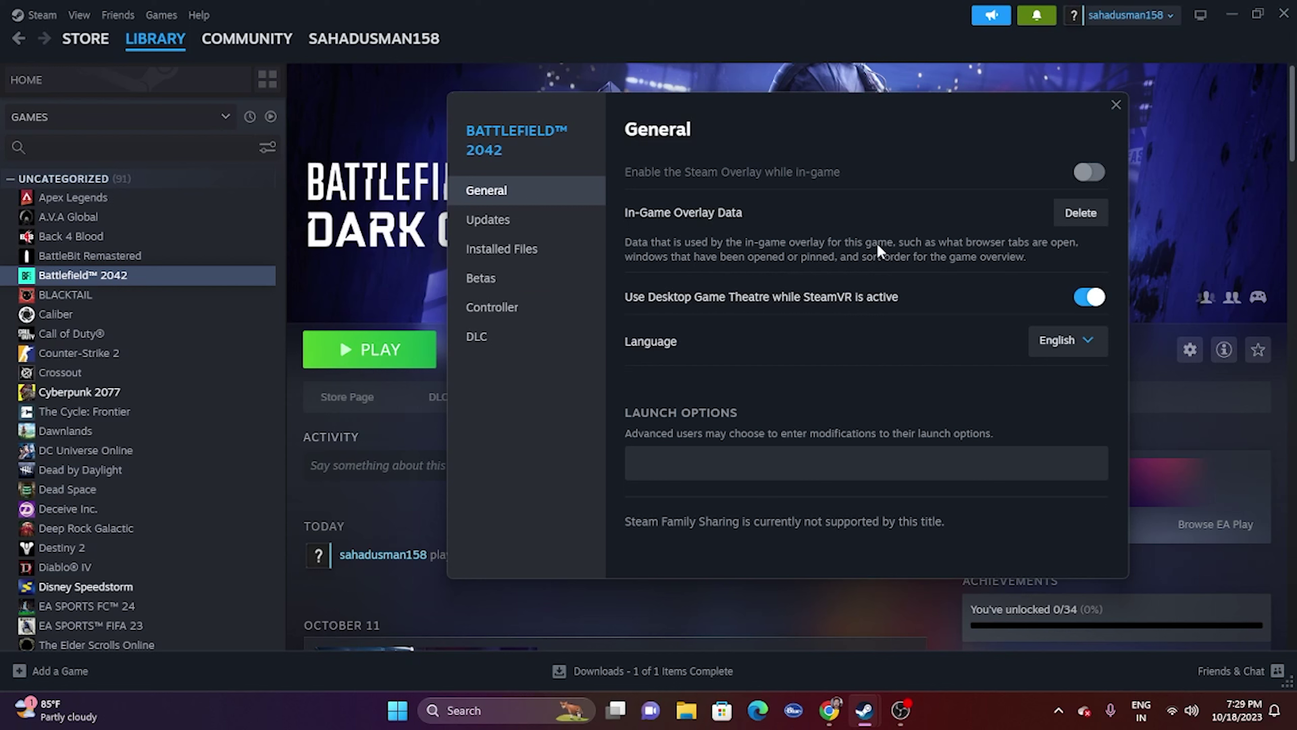
left_click(681, 461)
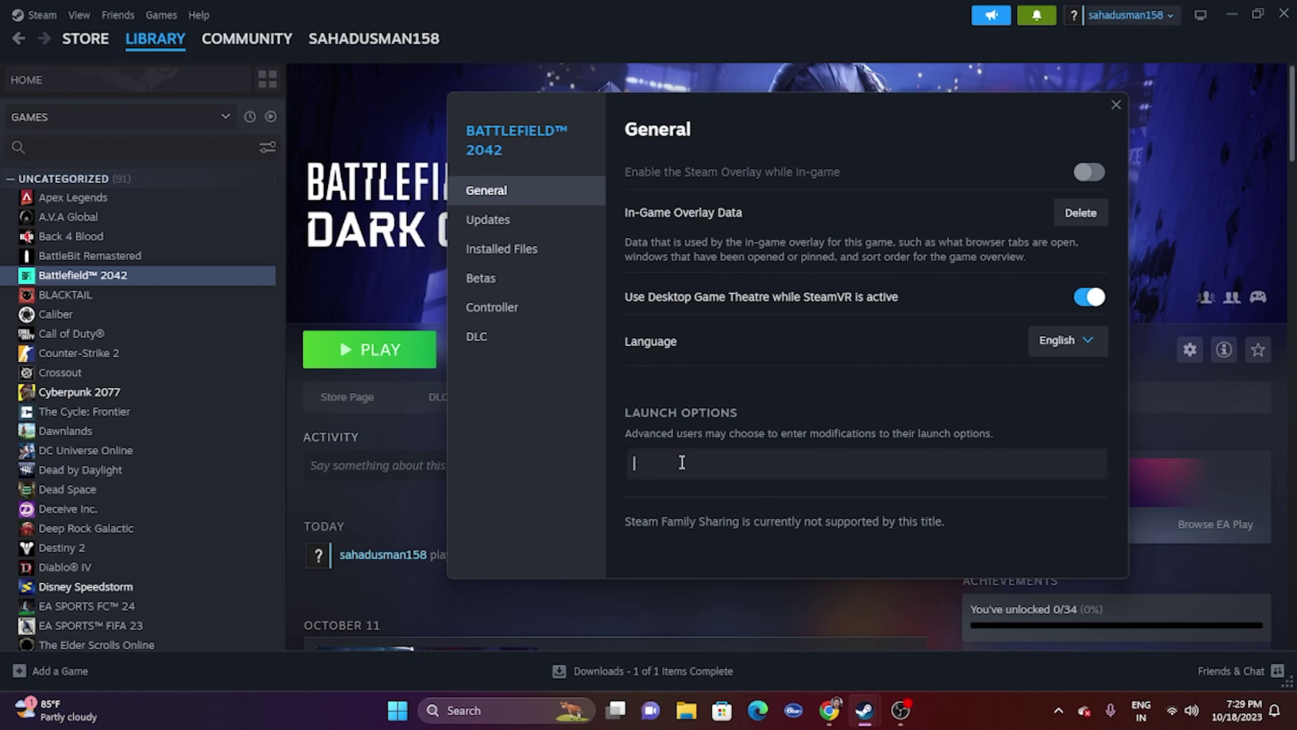
type("-dx11")
key("BackSpace")
type("2")
left_click(1116, 105)
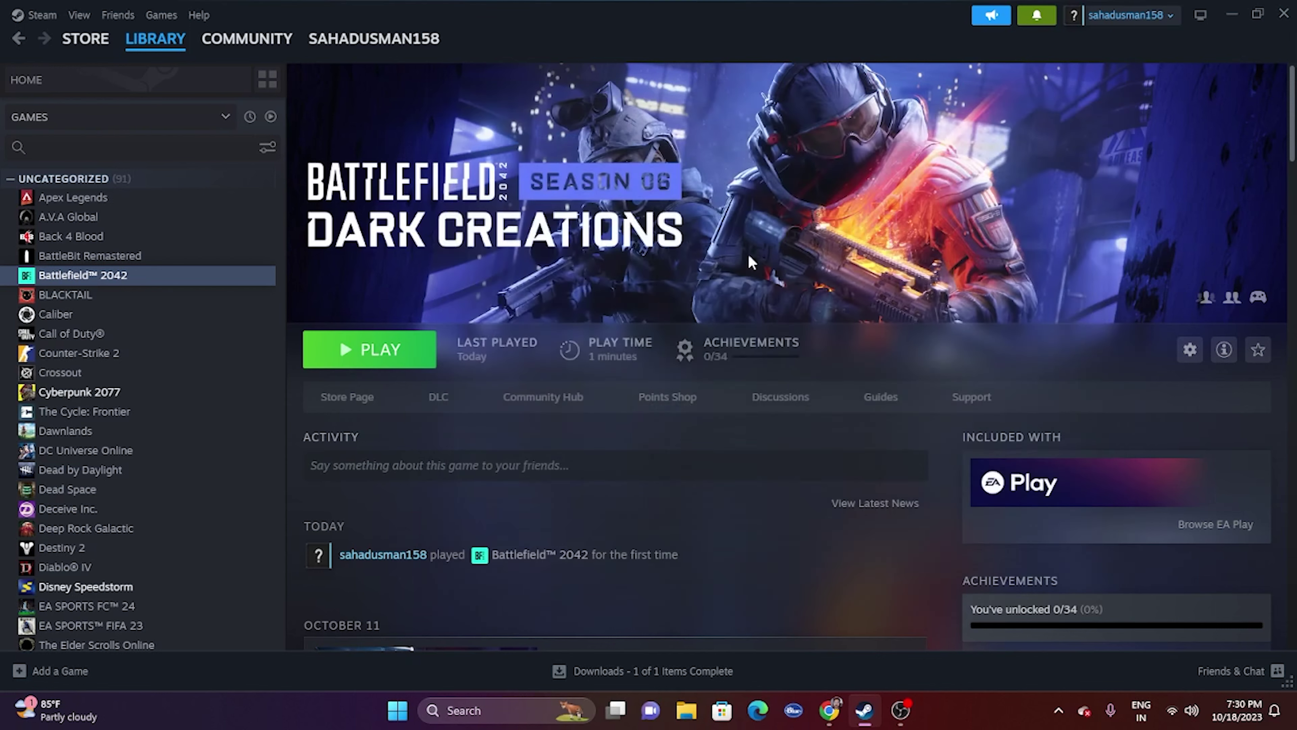
Step: Minimize Steam, review the running apps and background processes in a maximized Task Manager, and close it
left_click(1232, 14)
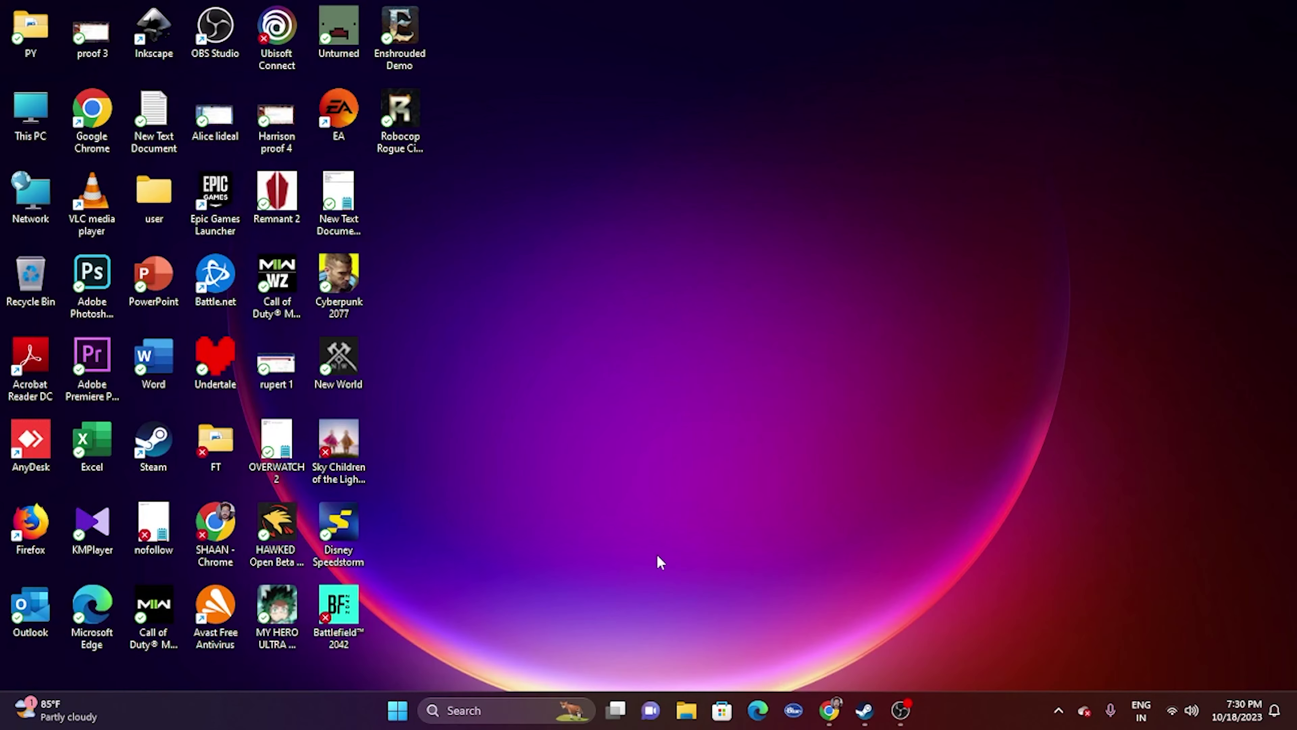
right_click(398, 711)
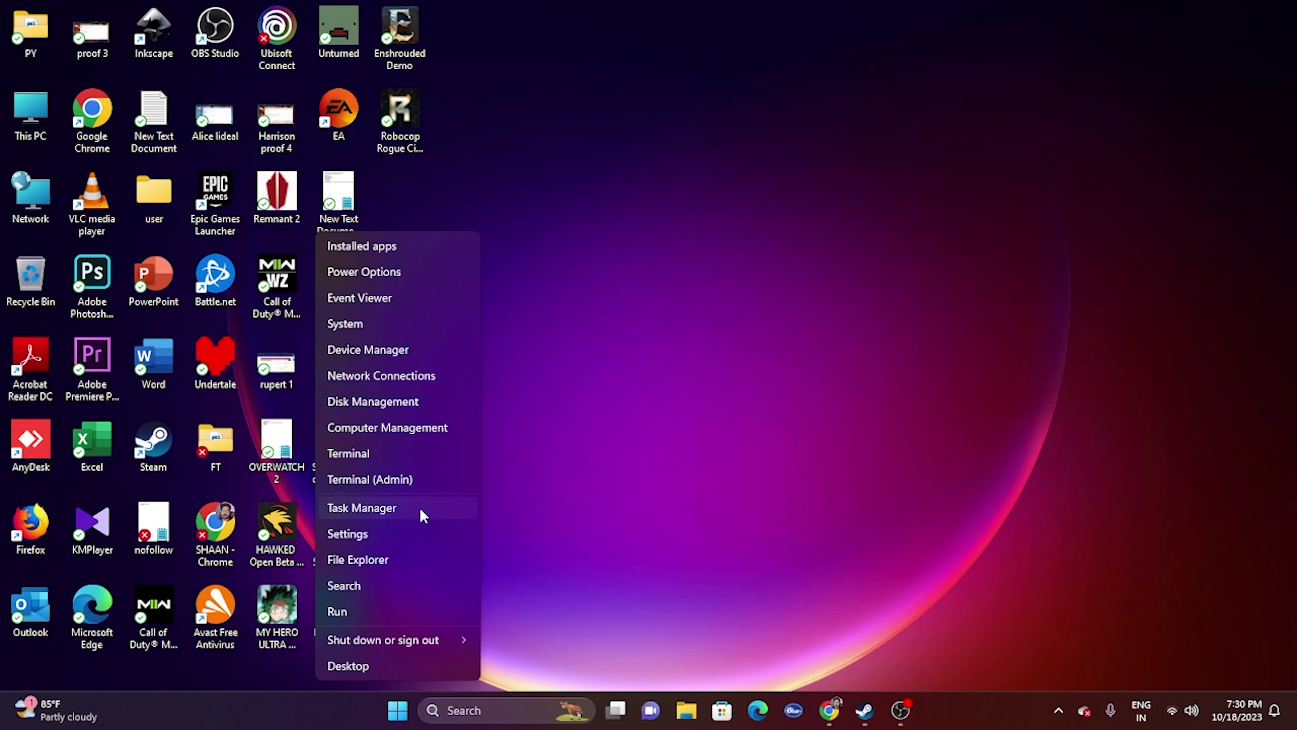
left_click(381, 505)
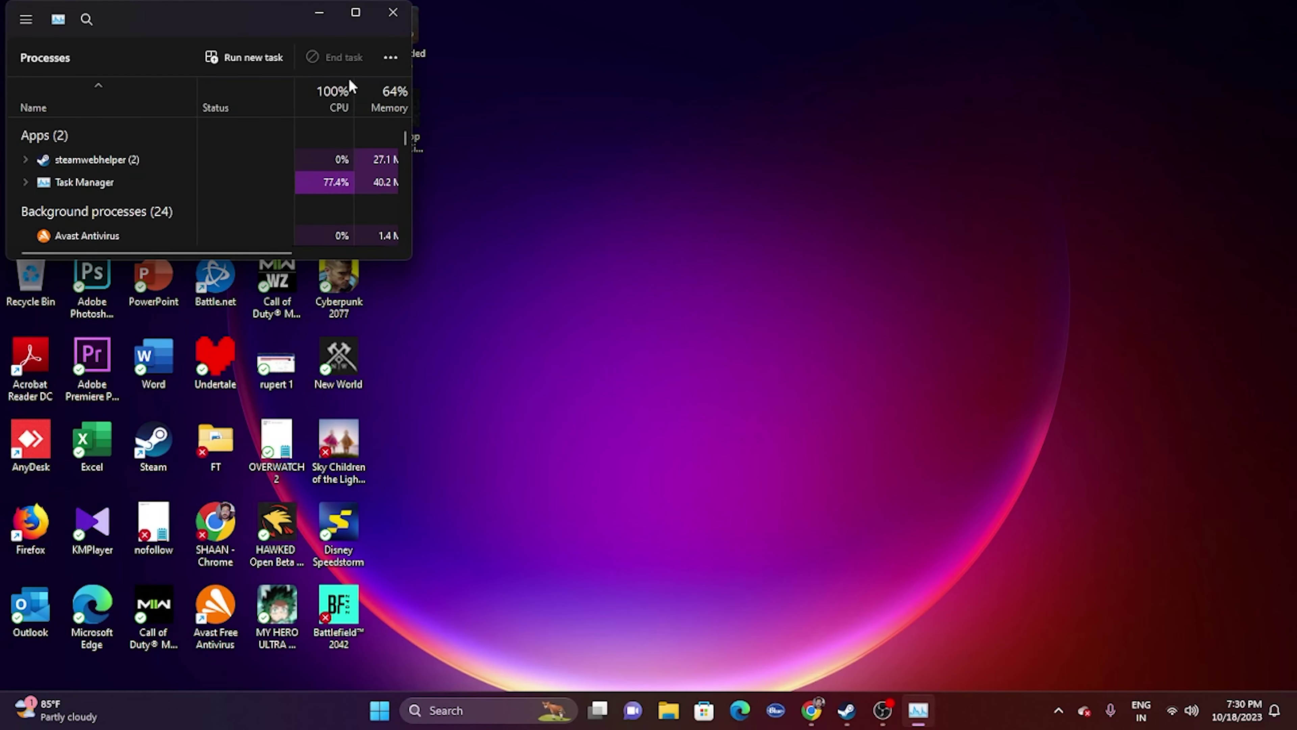
left_click(354, 15)
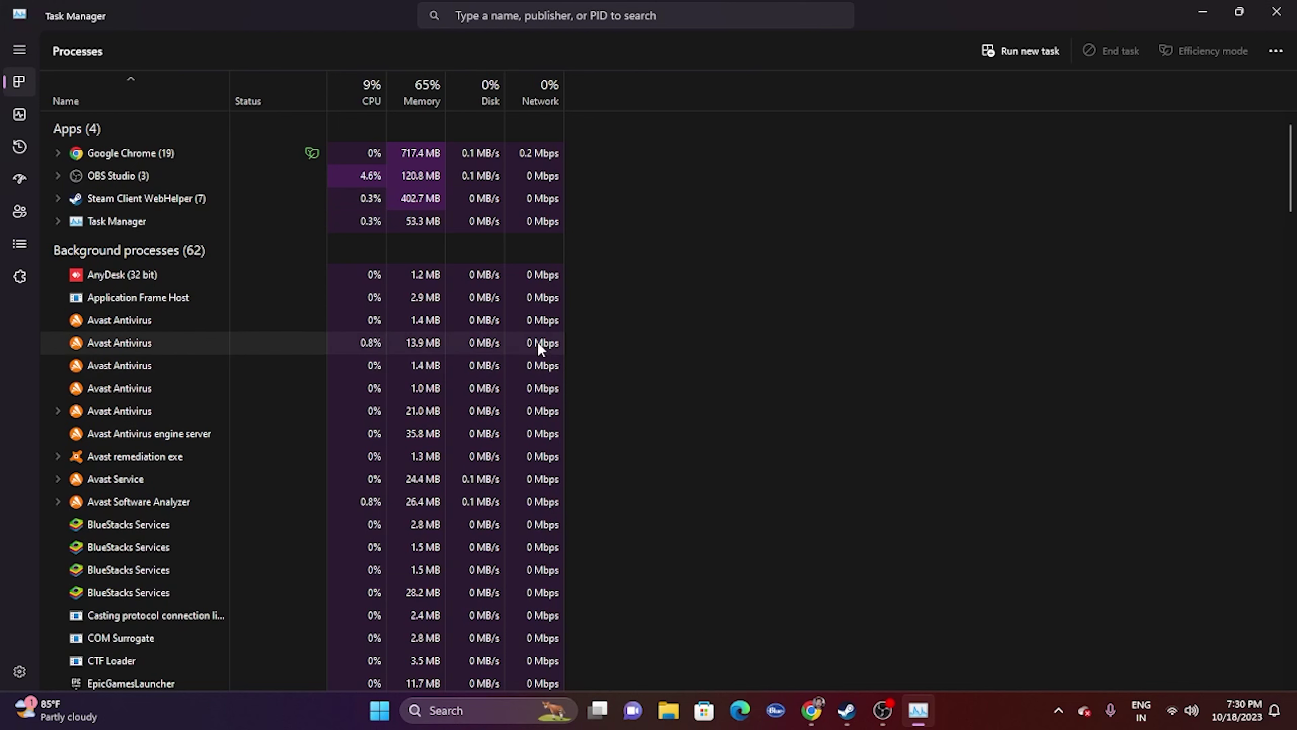
left_click(1275, 12)
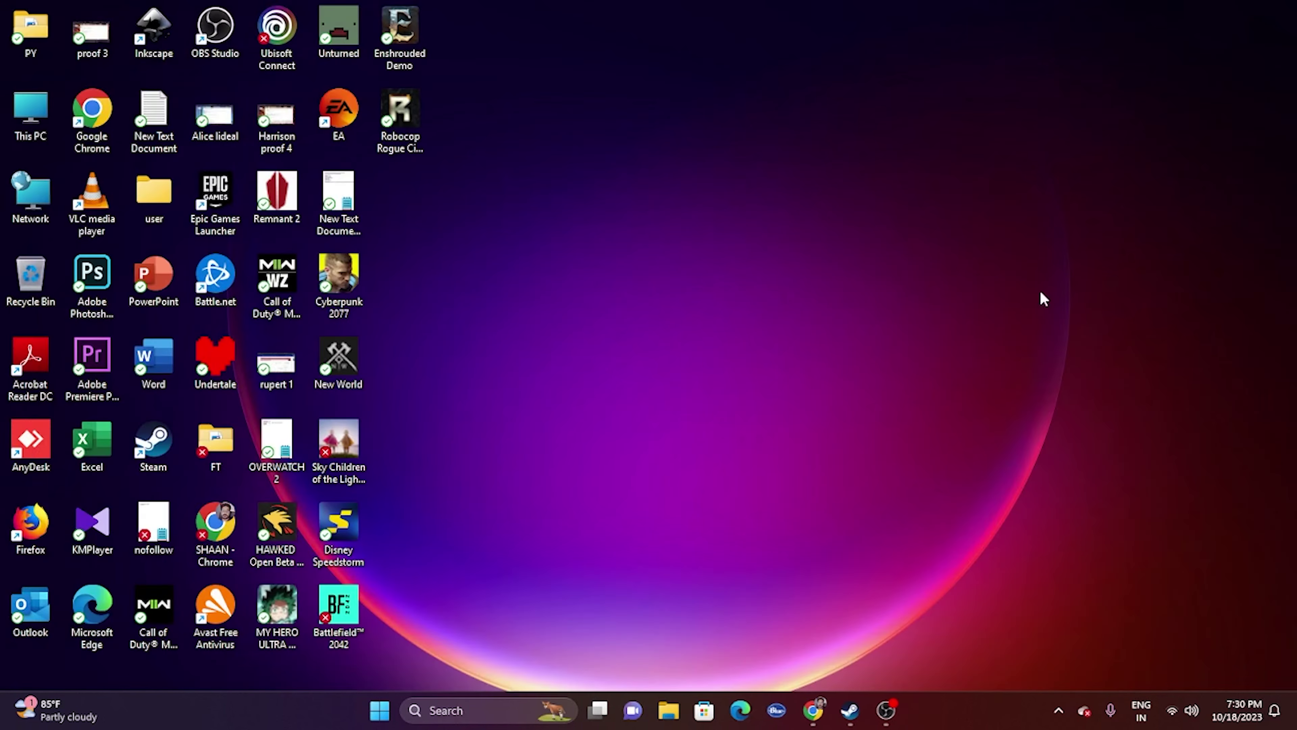
left_click(864, 710)
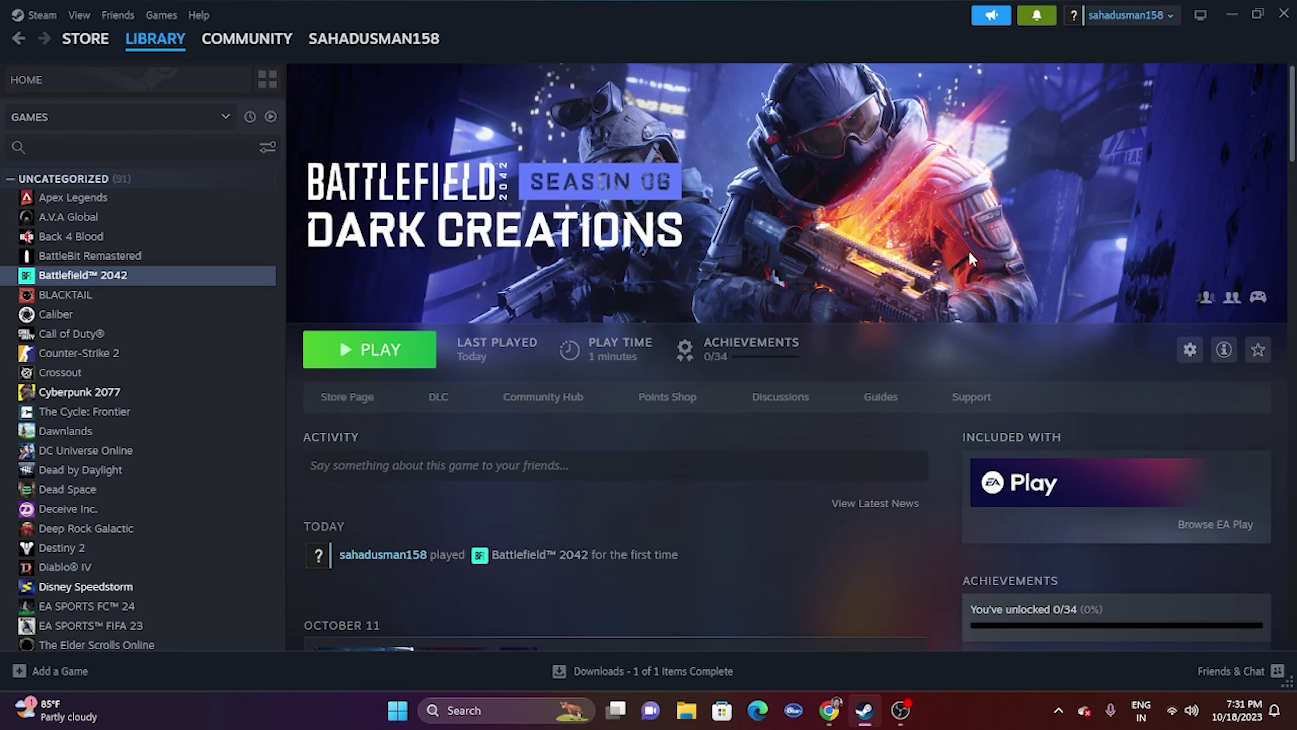
left_click(1231, 14)
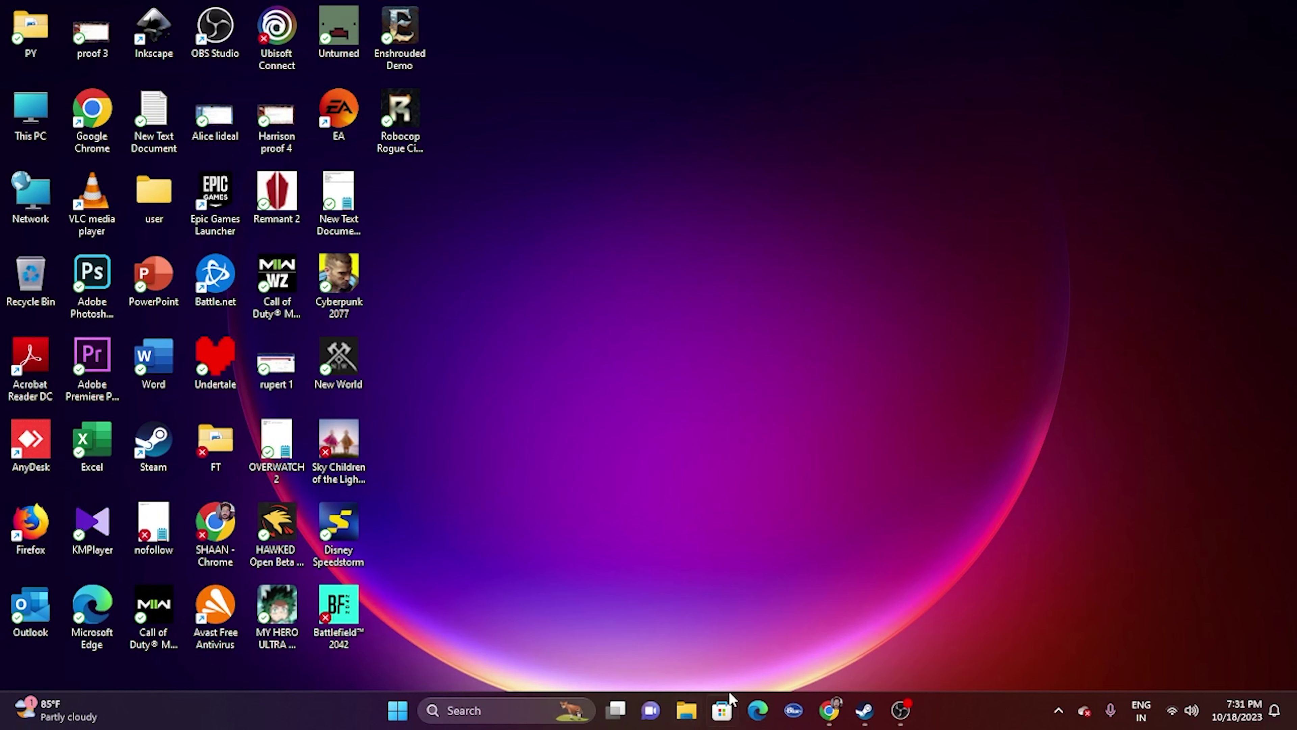
left_click(900, 710)
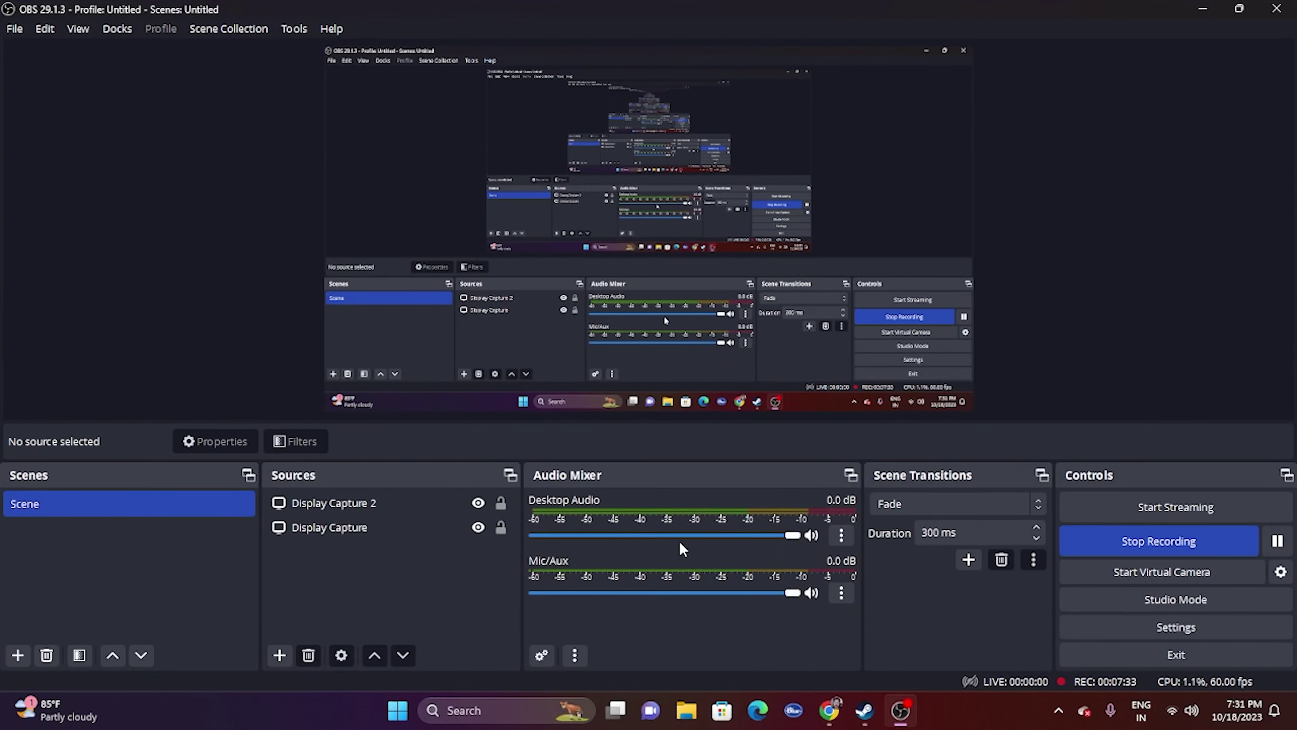
left_click(1202, 8)
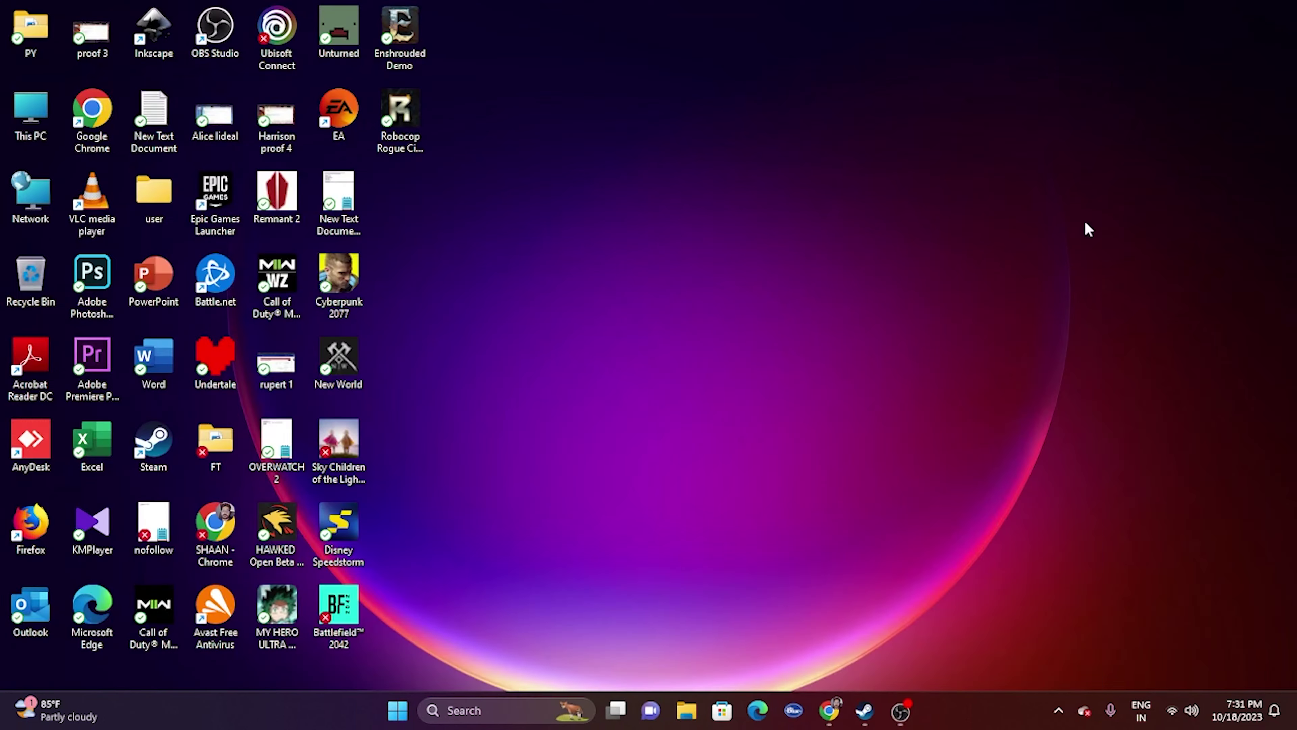
left_click(864, 711)
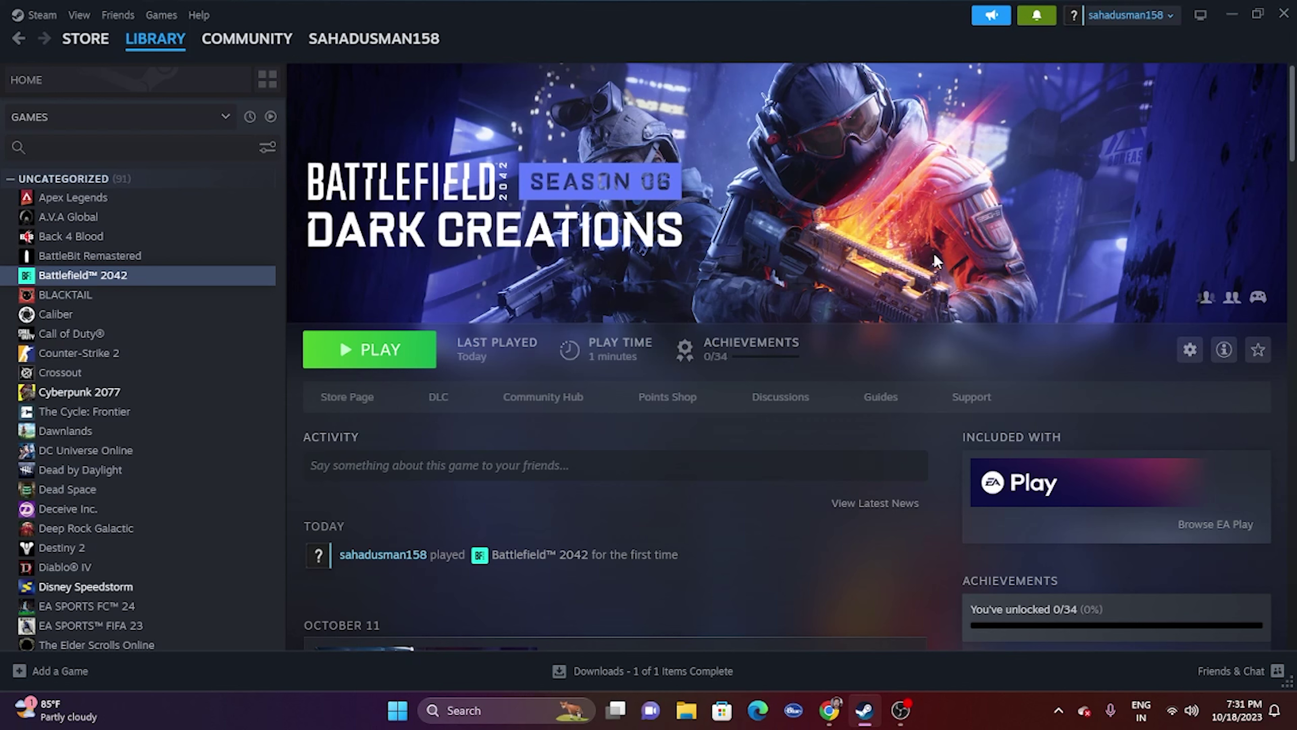
Step: In System Configuration, disable all services, turn on hiding of Microsoft services, apply the changes and exit without restarting
left_click(459, 710)
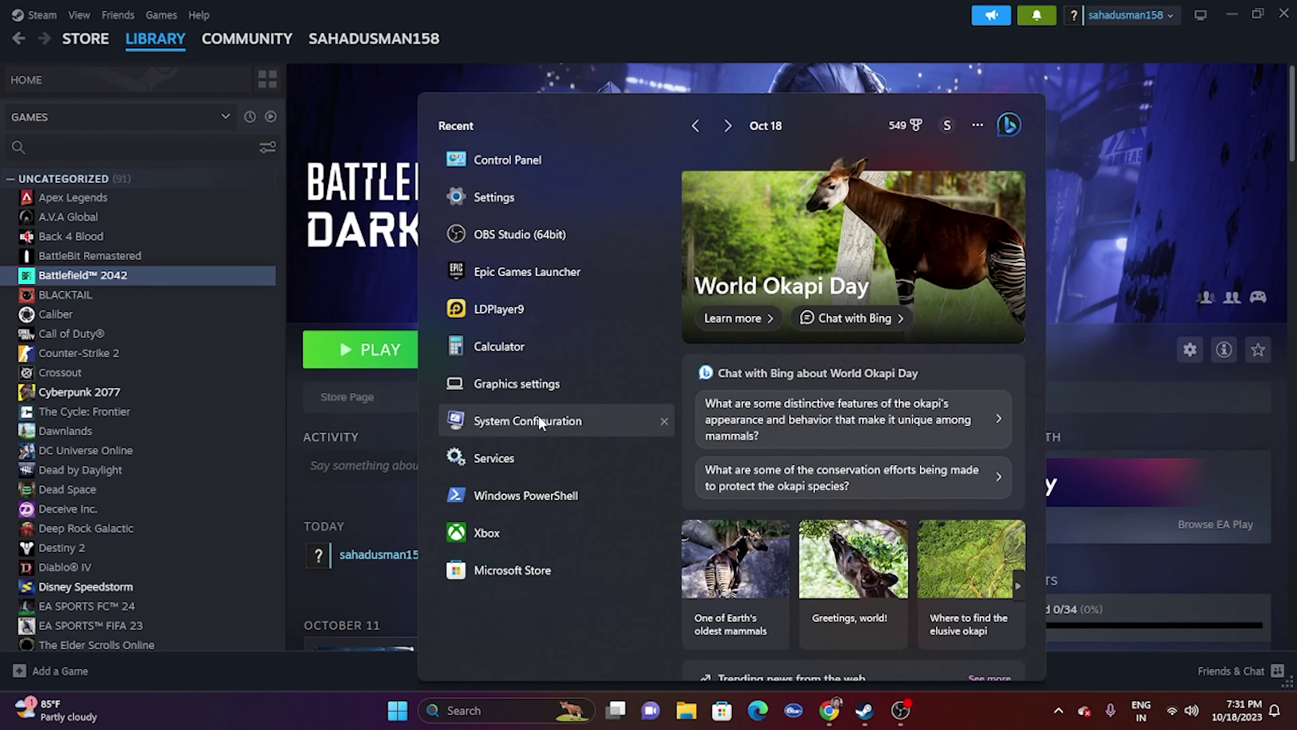
left_click(538, 415)
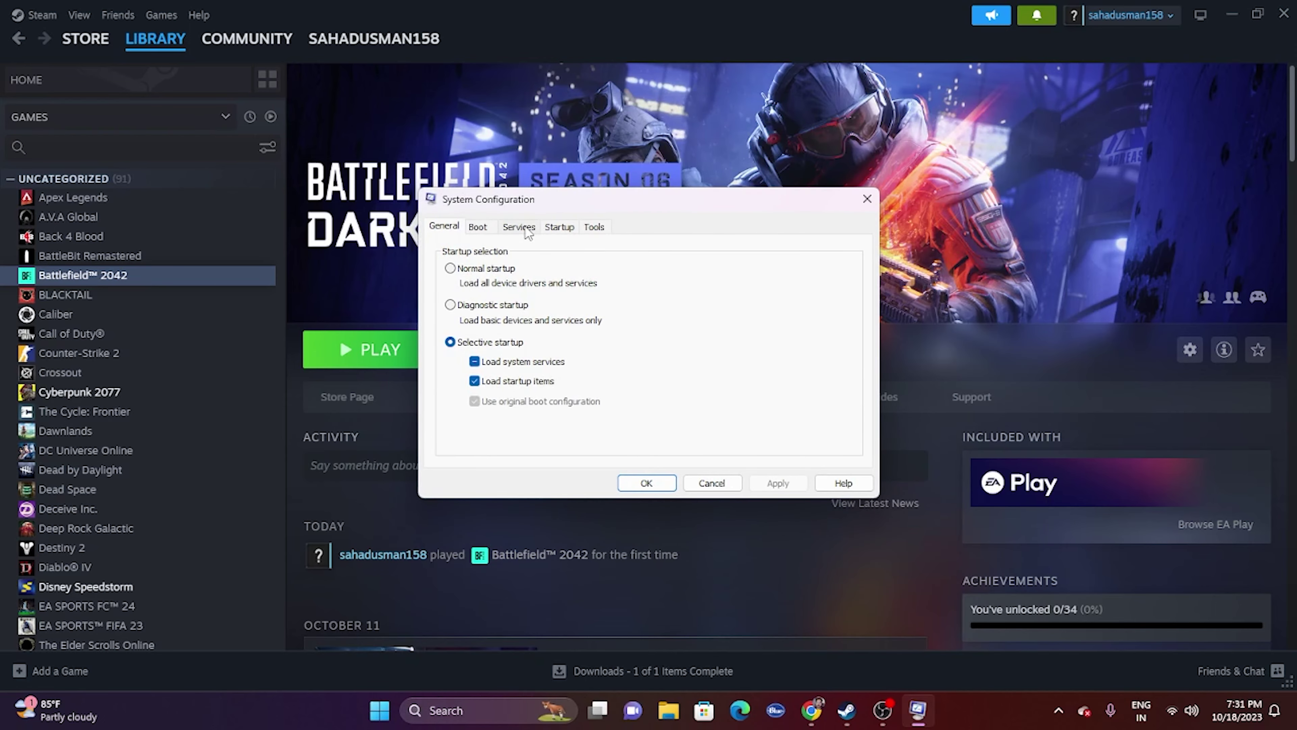
left_click(518, 225)
left_click(815, 444)
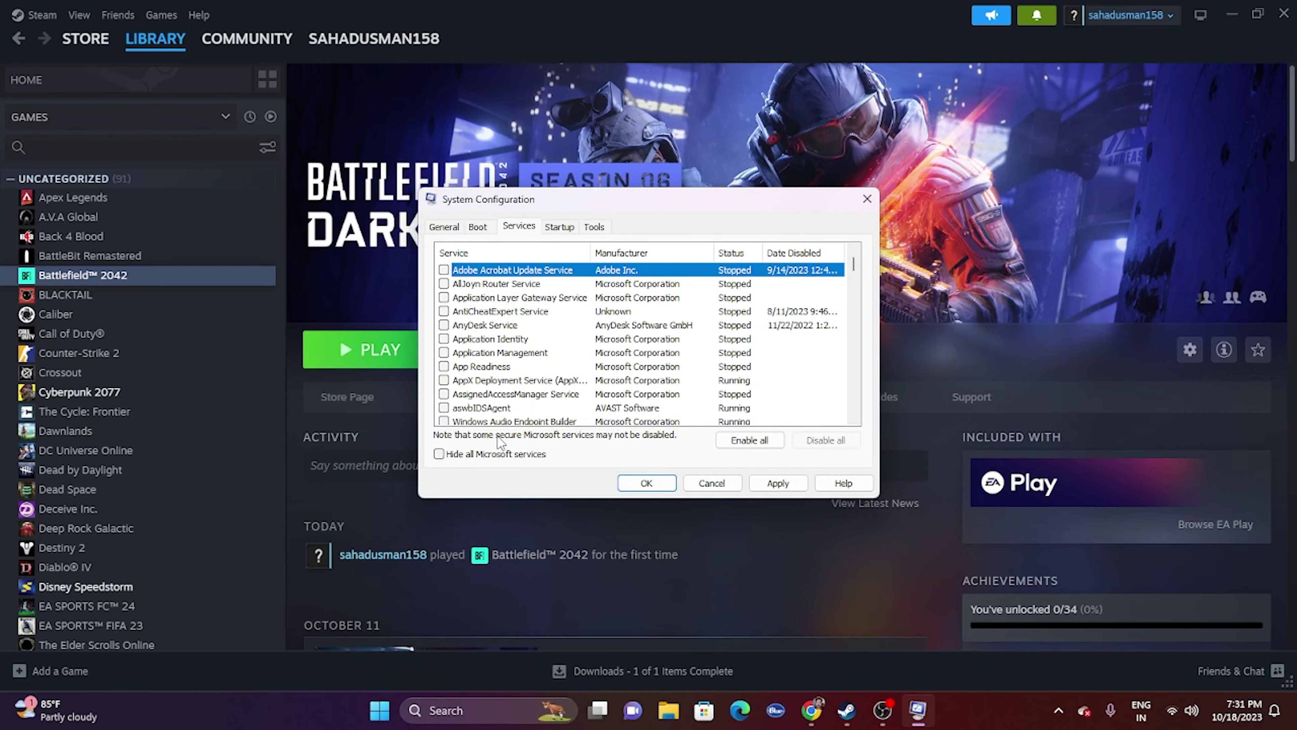
left_click(439, 454)
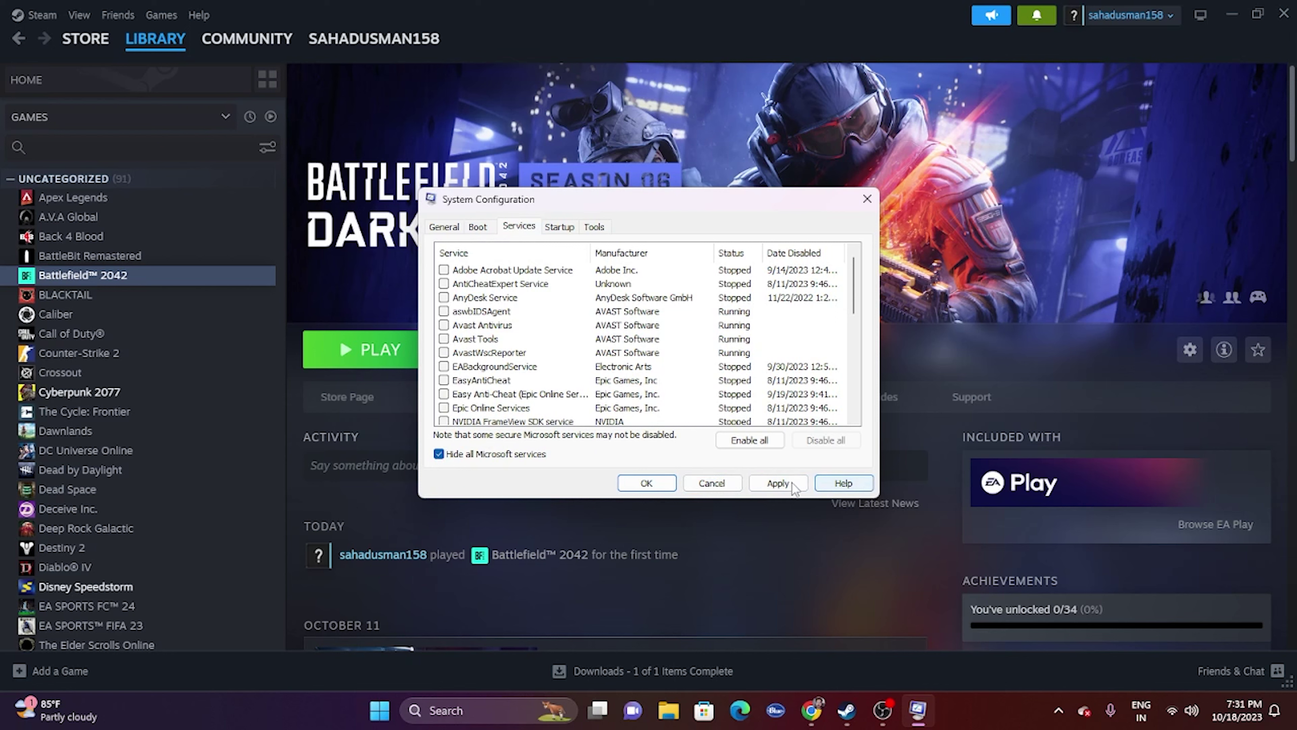
left_click(777, 483)
left_click(641, 484)
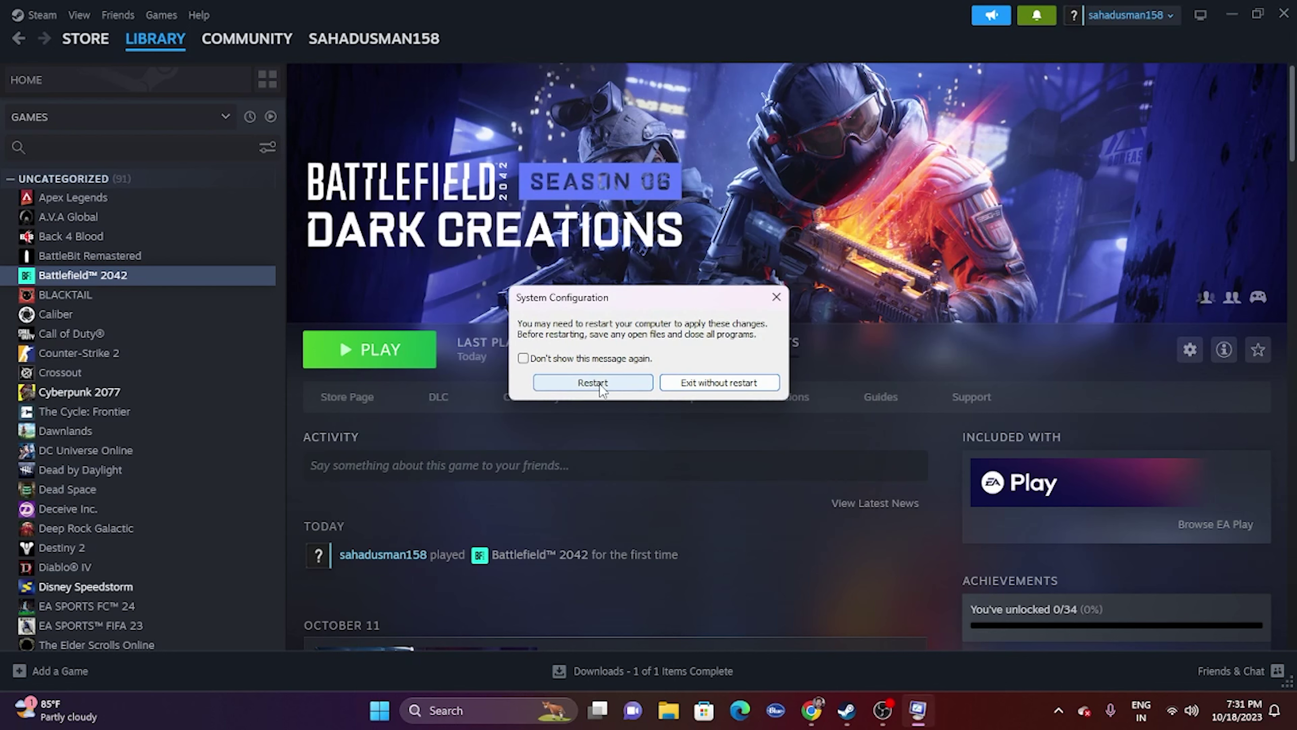
left_click(720, 383)
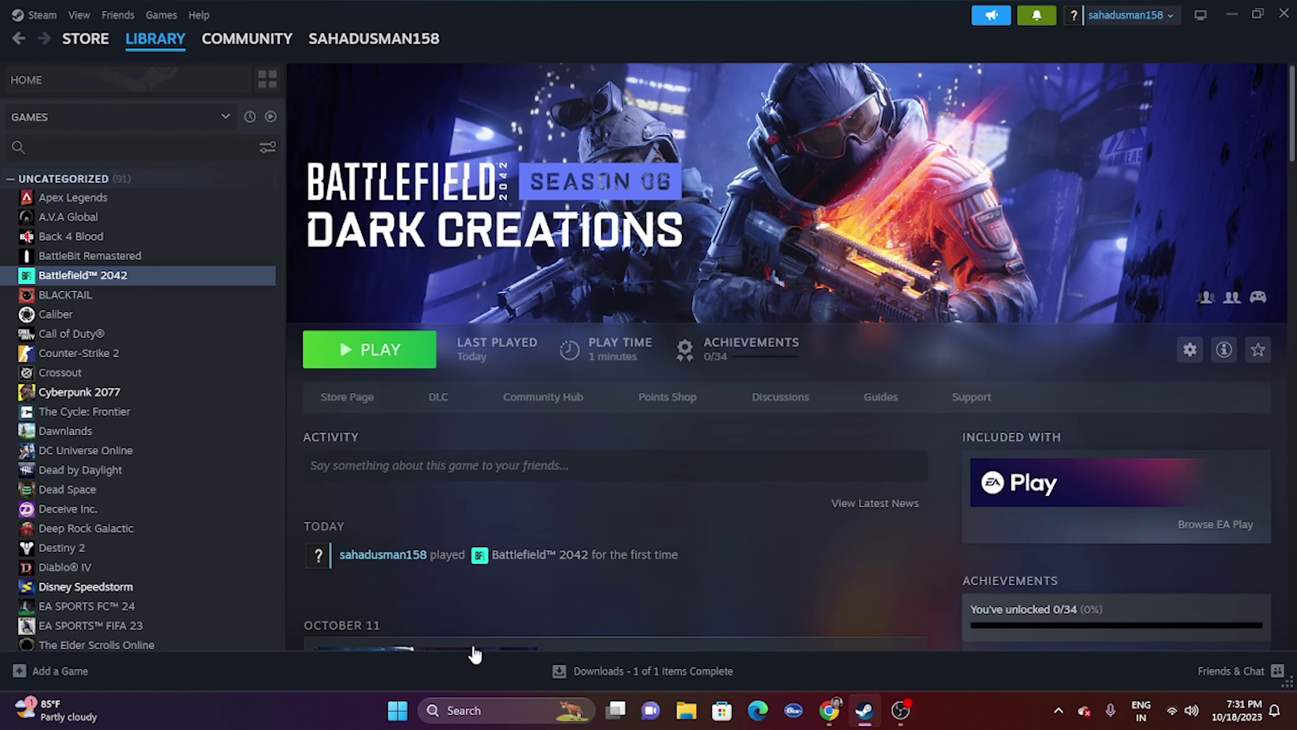
Step: Open Windows Graphics settings and add BF2042 from the SteamLibrary Battlefield 2042 folder on drive D as a desktop app
left_click(482, 709)
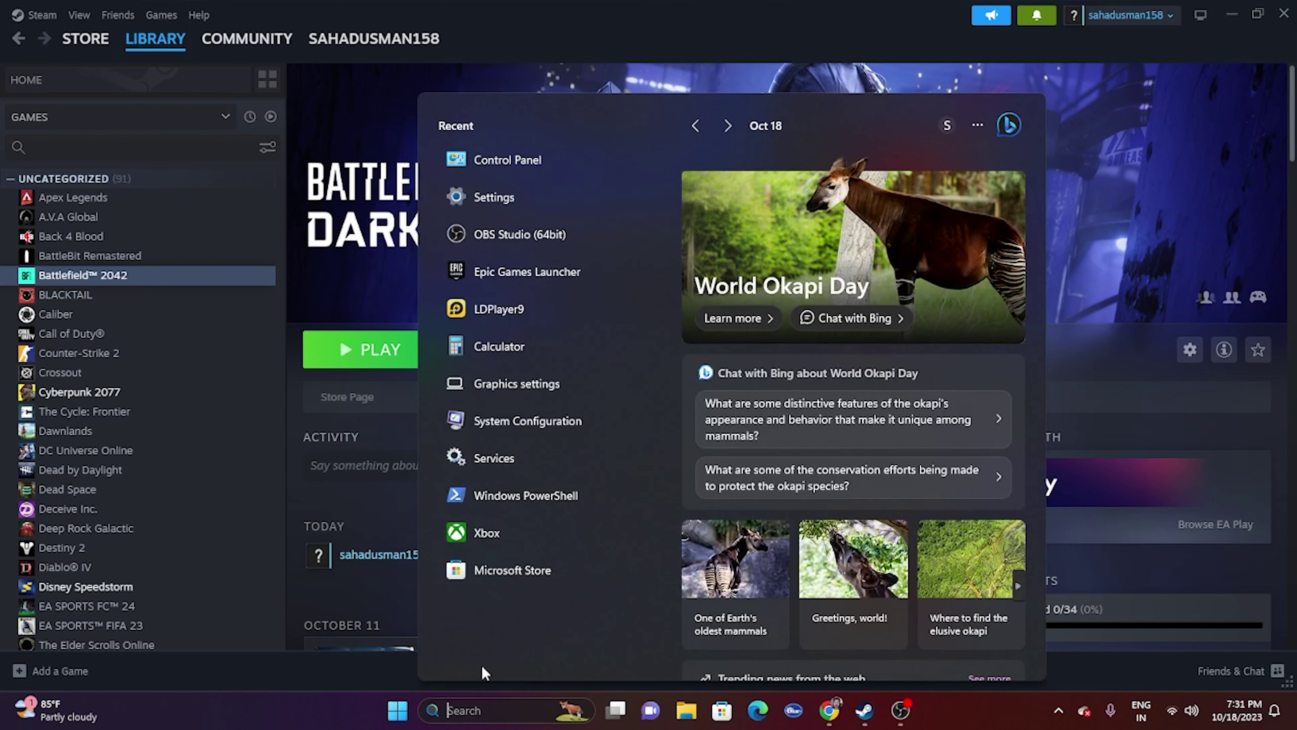
left_click(554, 382)
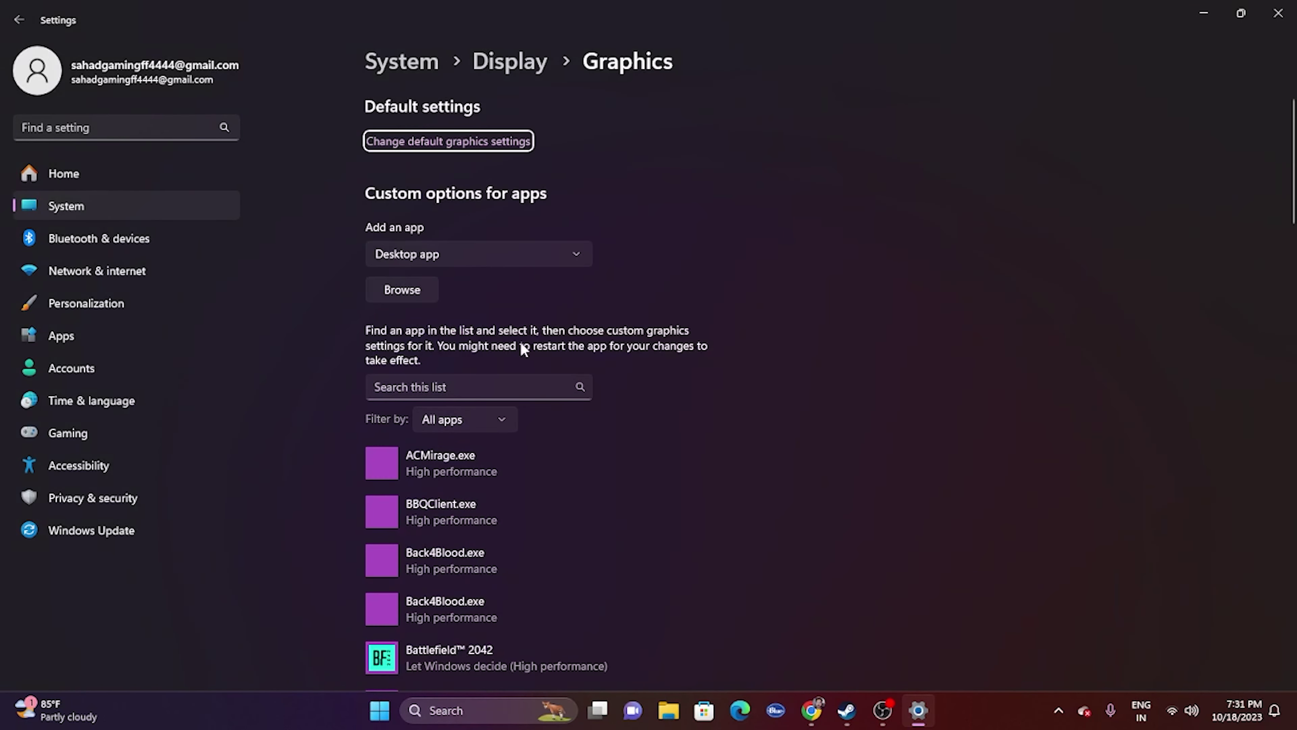
left_click(416, 289)
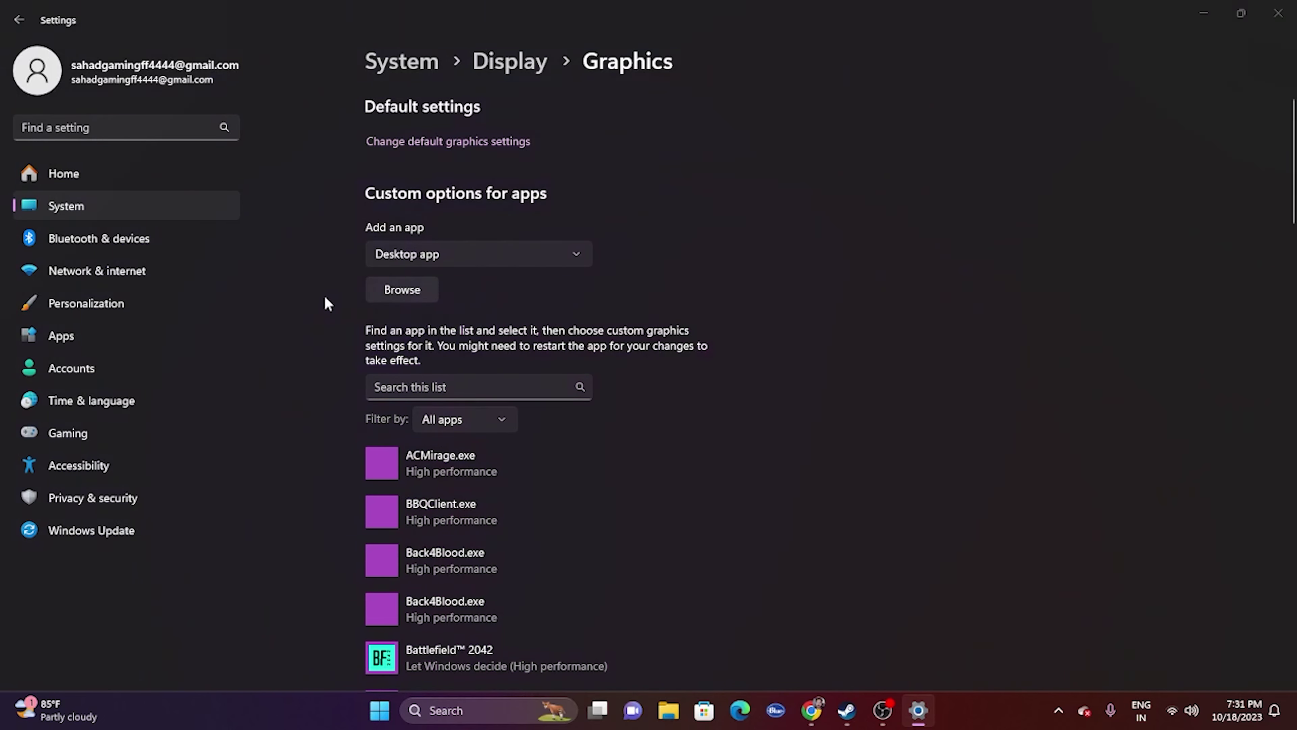
scroll(90, 271, "down", 2)
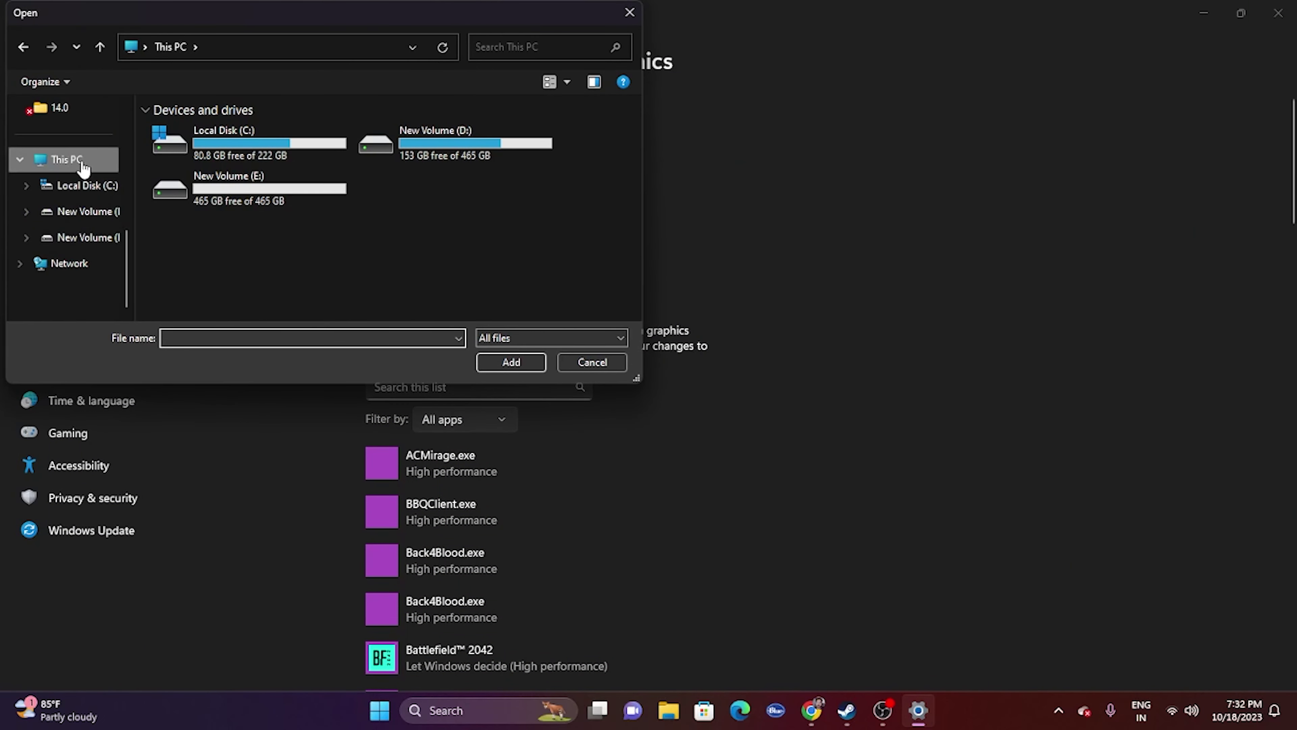
double_click(424, 130)
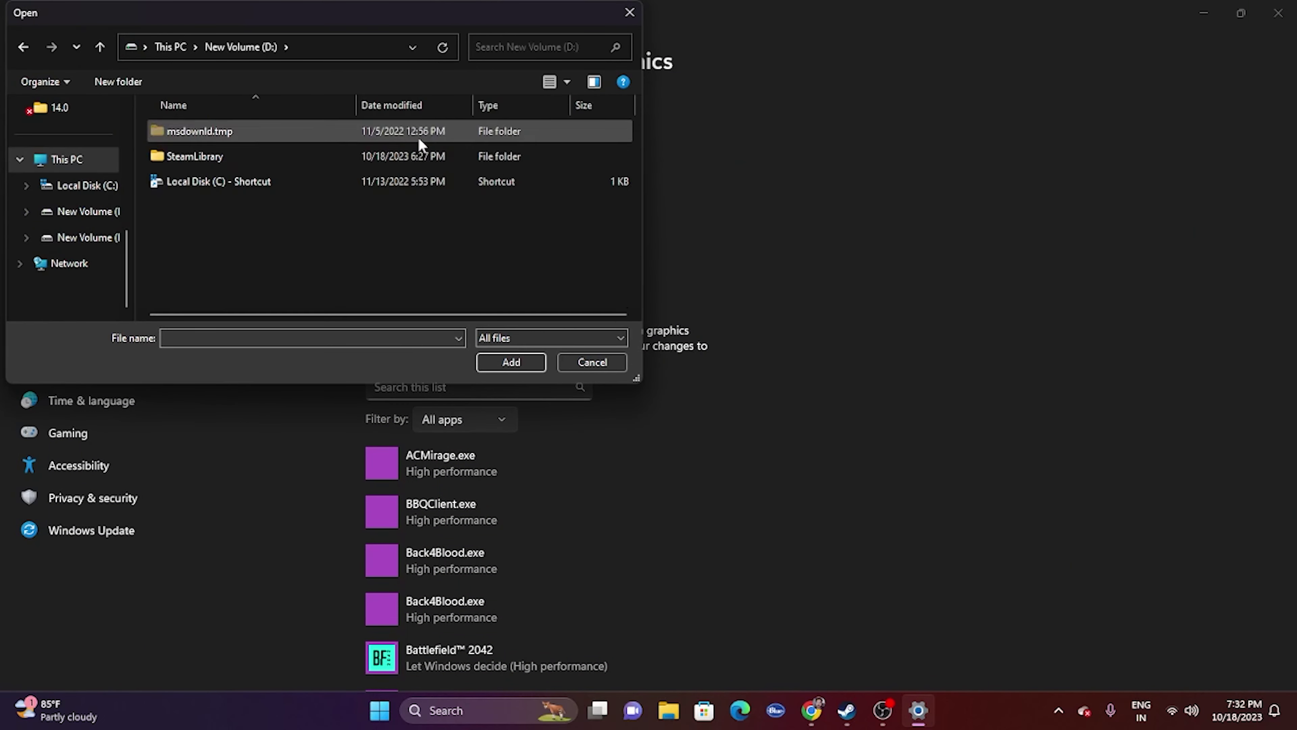
double_click(254, 157)
double_click(225, 134)
double_click(226, 134)
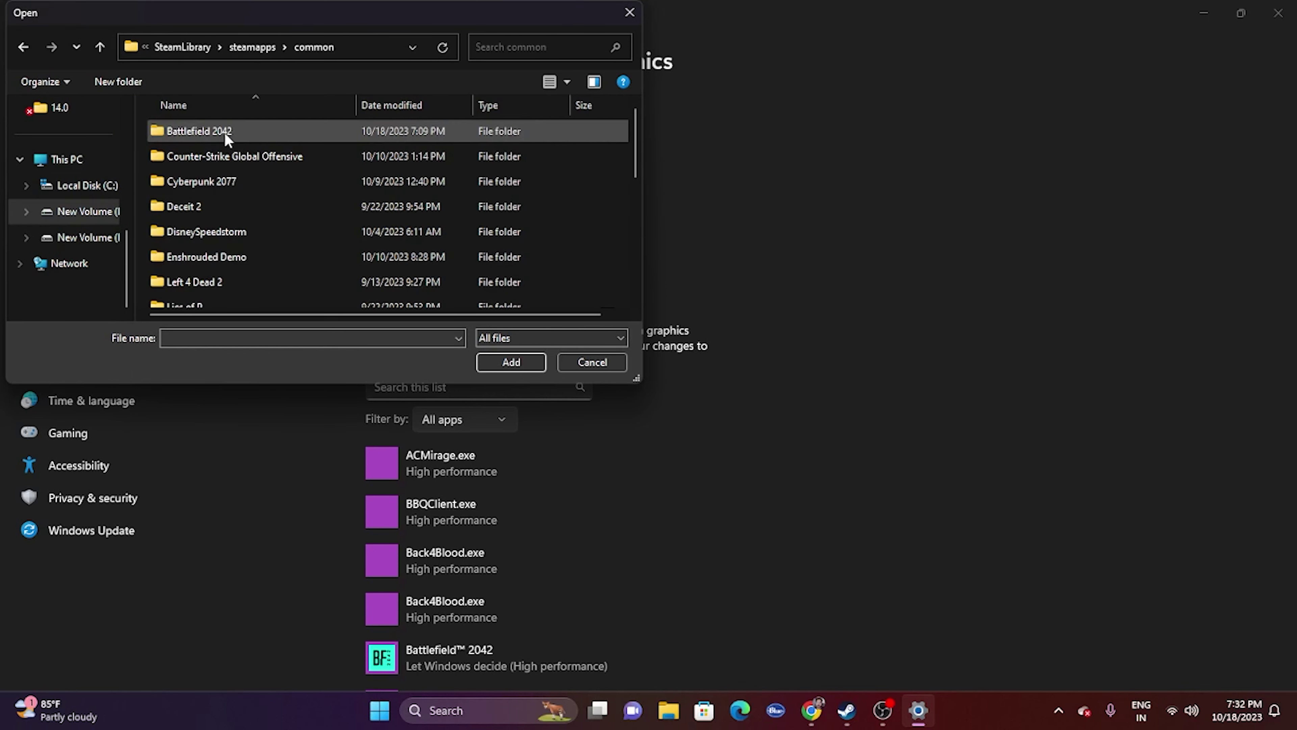
double_click(226, 131)
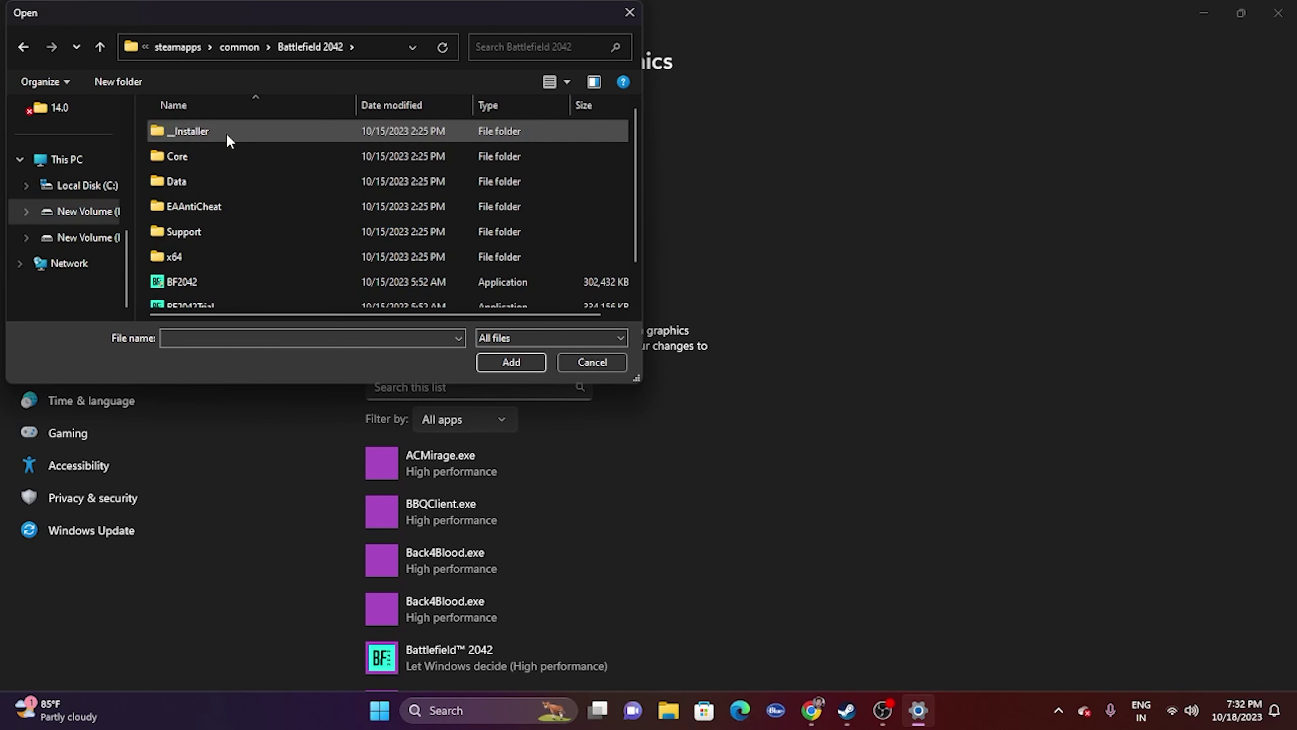
left_click(205, 281)
left_click(511, 361)
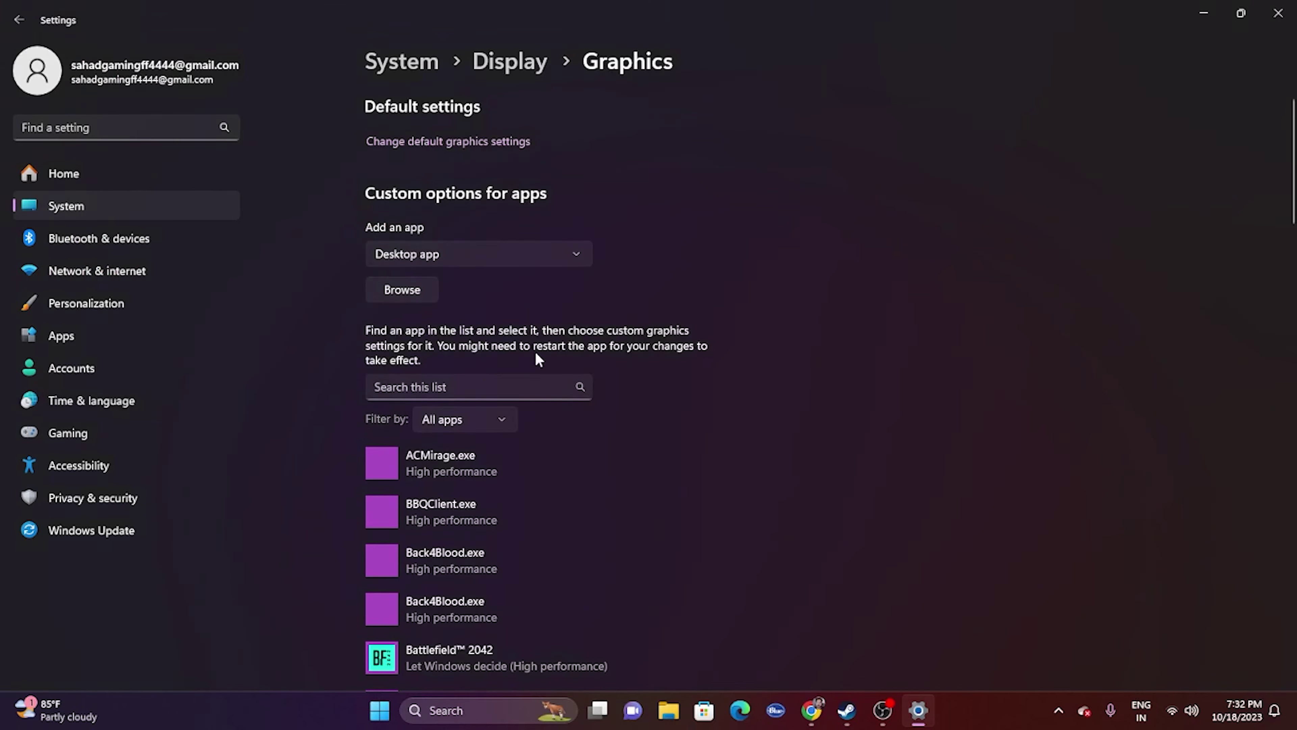
Step: Set the graphics preference of the Battlefield 2042 entry for BF2042.exe to High performance, save it and close Settings
scroll(535, 351, "down", 5)
left_click(472, 396)
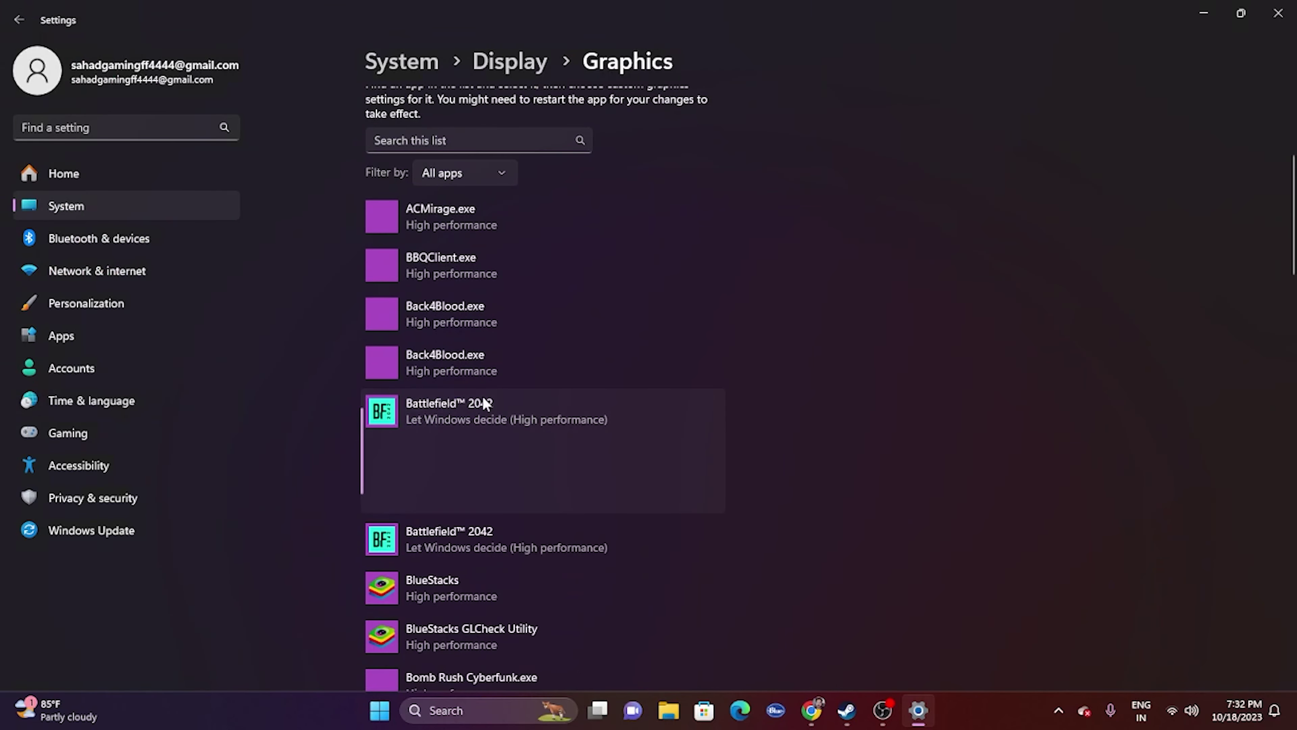
left_click(605, 488)
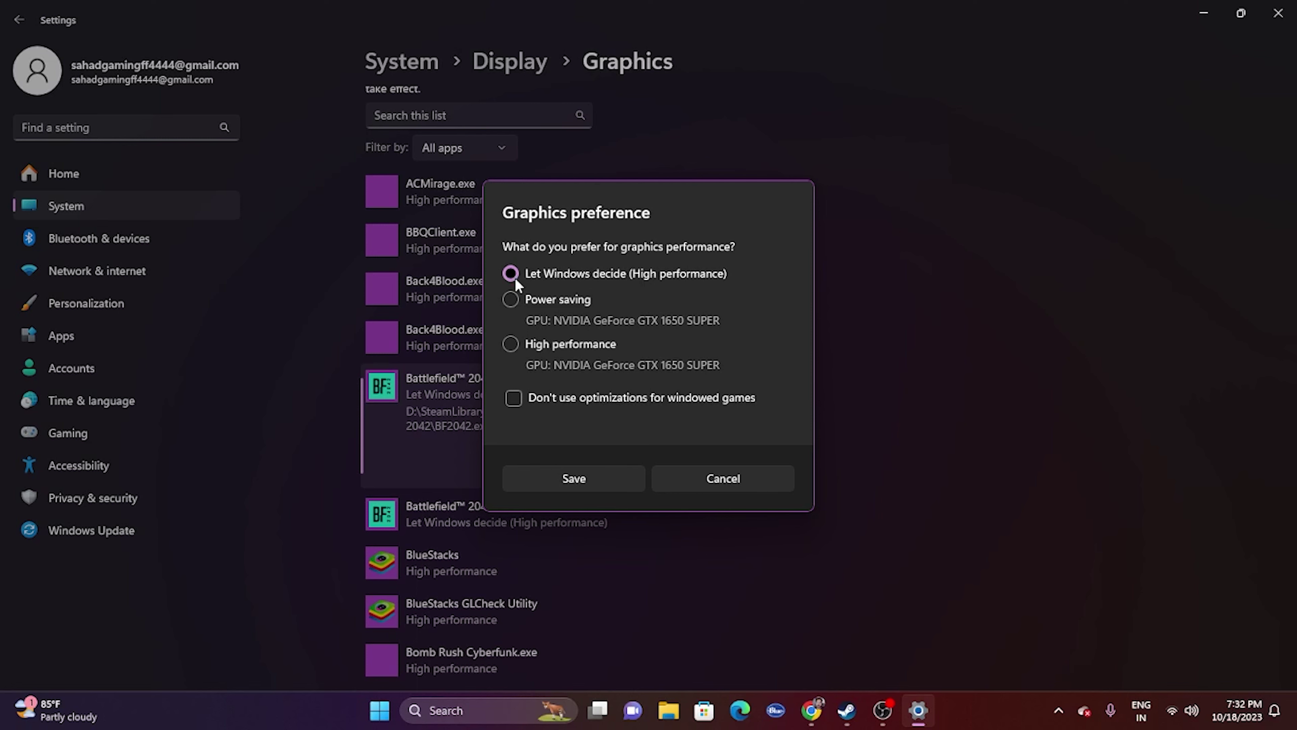
left_click(509, 345)
left_click(605, 478)
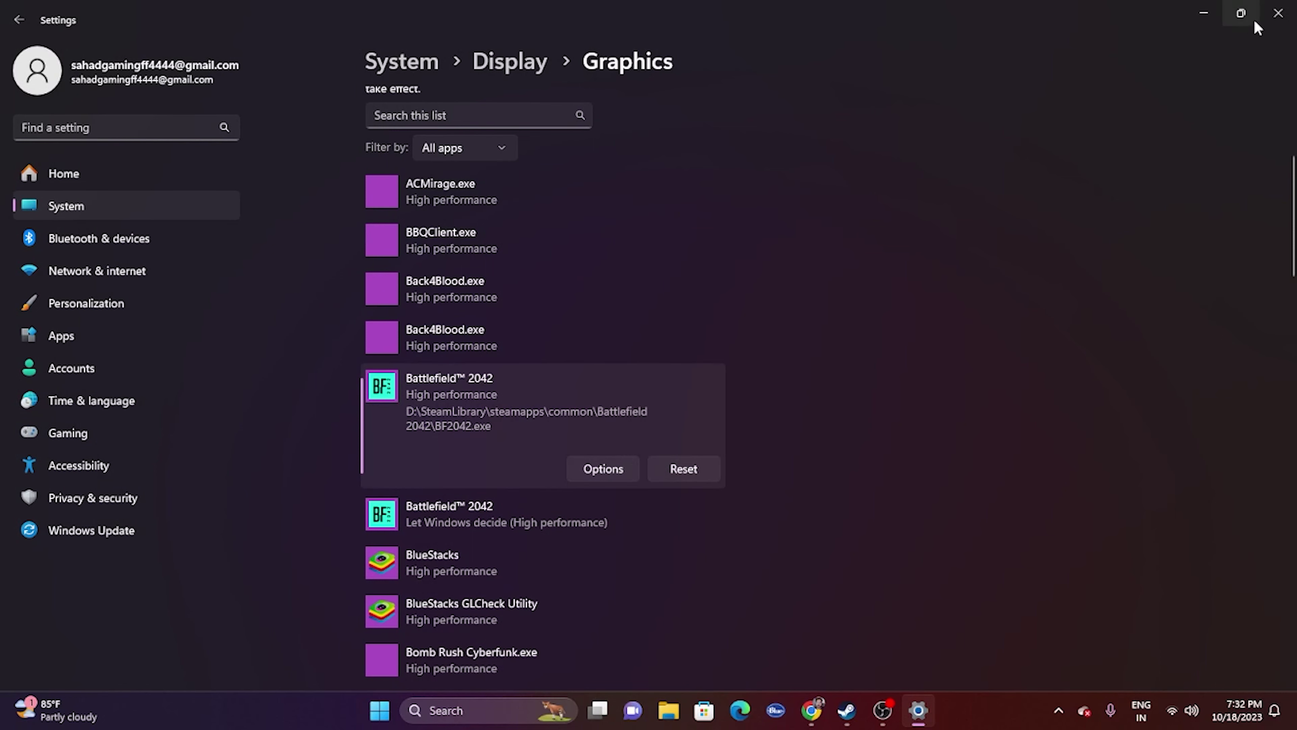
left_click(1278, 13)
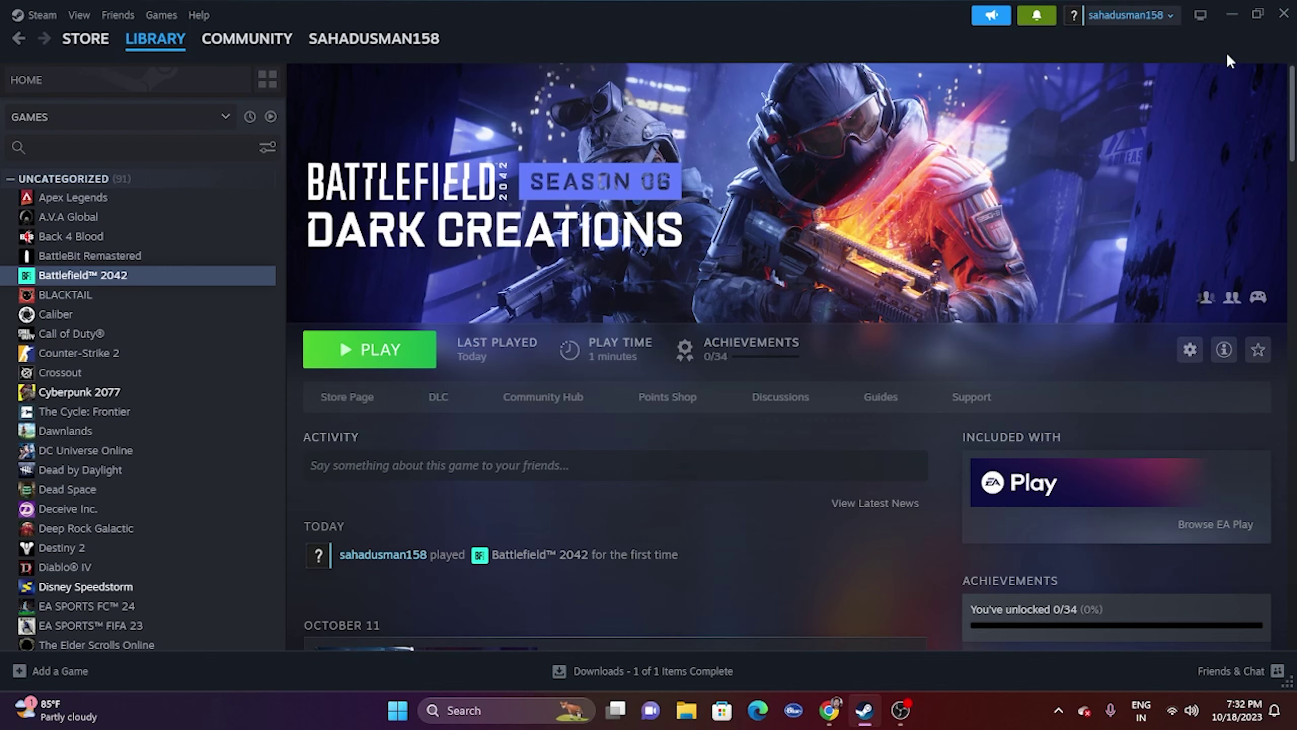
Step: Minimize Steam, find and open the advanced system settings, and open the virtual memory settings from the advanced performance options
left_click(1231, 14)
left_click(490, 710)
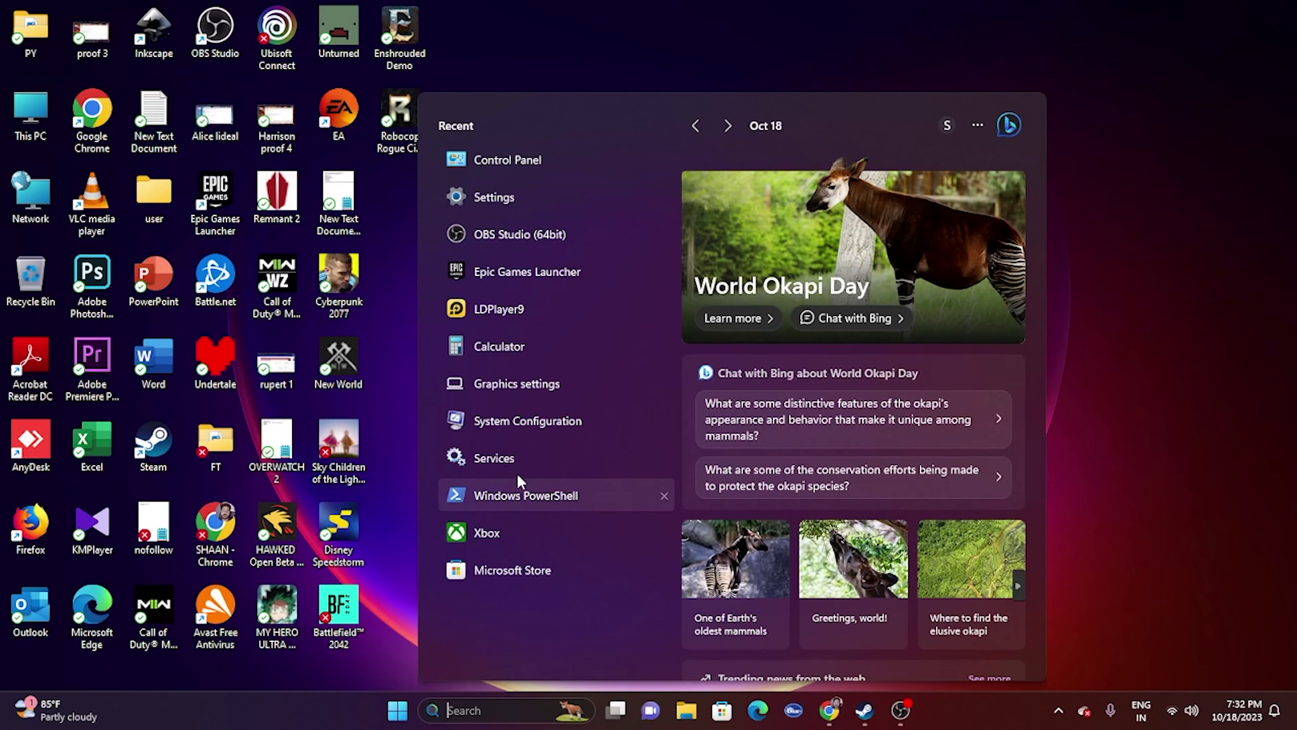
type("view advanced system setti")
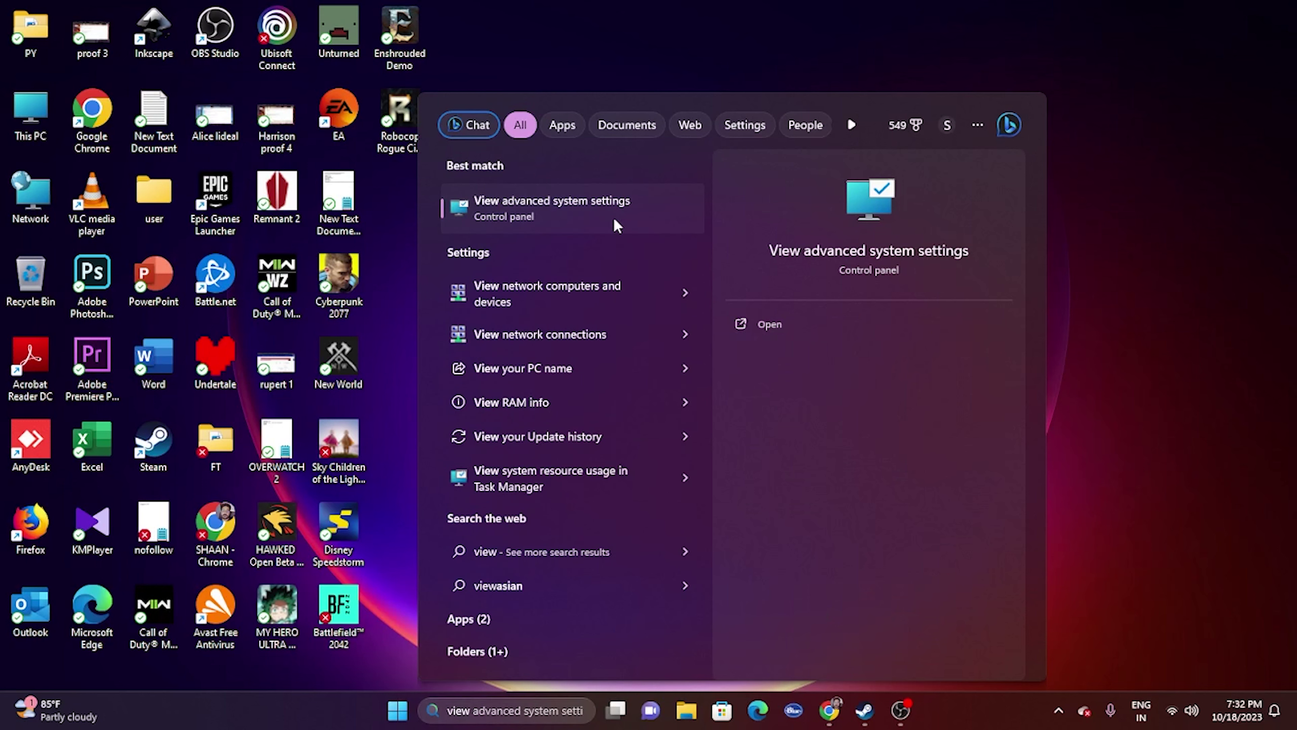
left_click(618, 225)
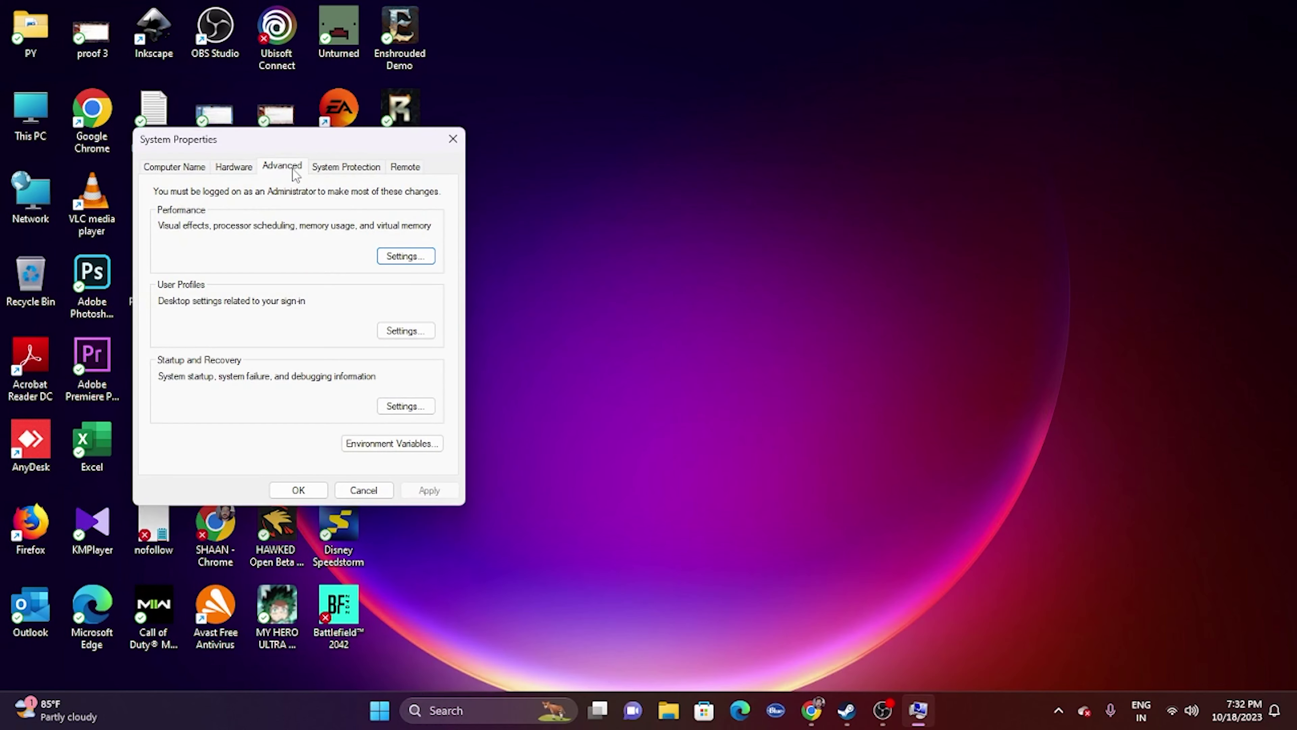
left_click(406, 256)
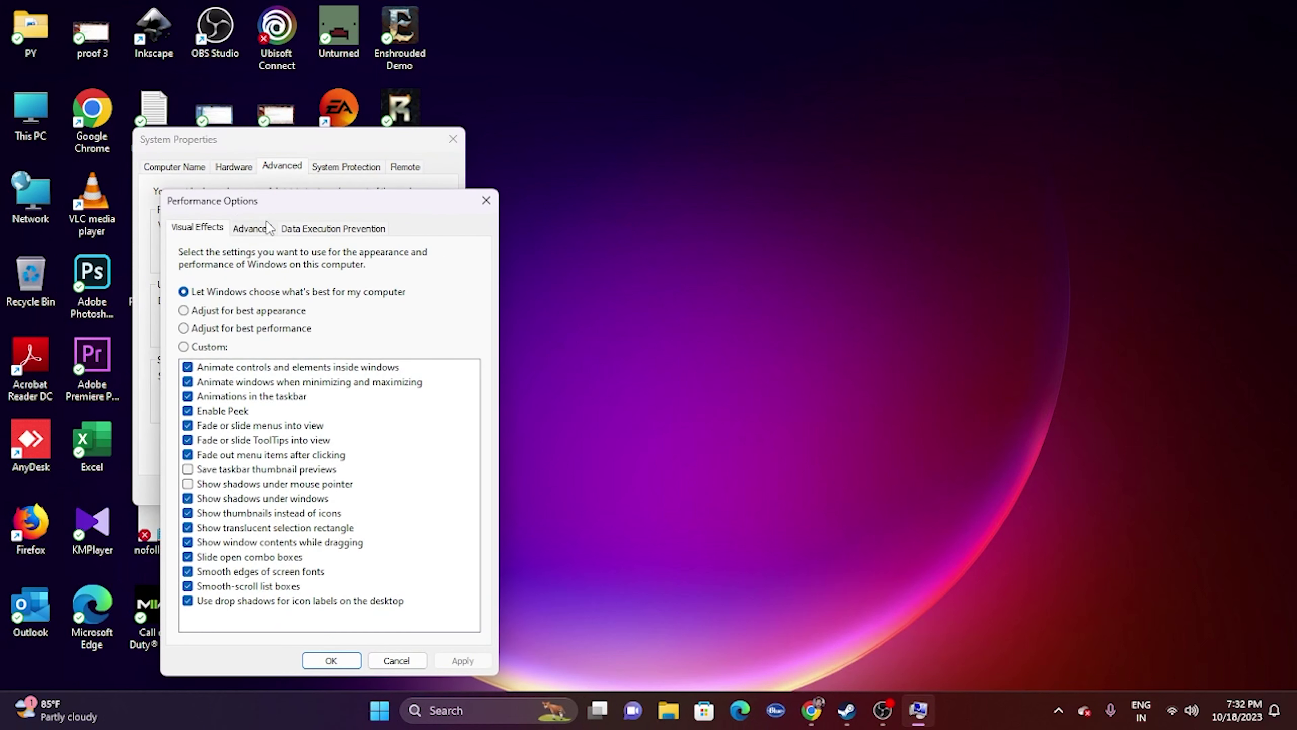
left_click(251, 228)
left_click(429, 435)
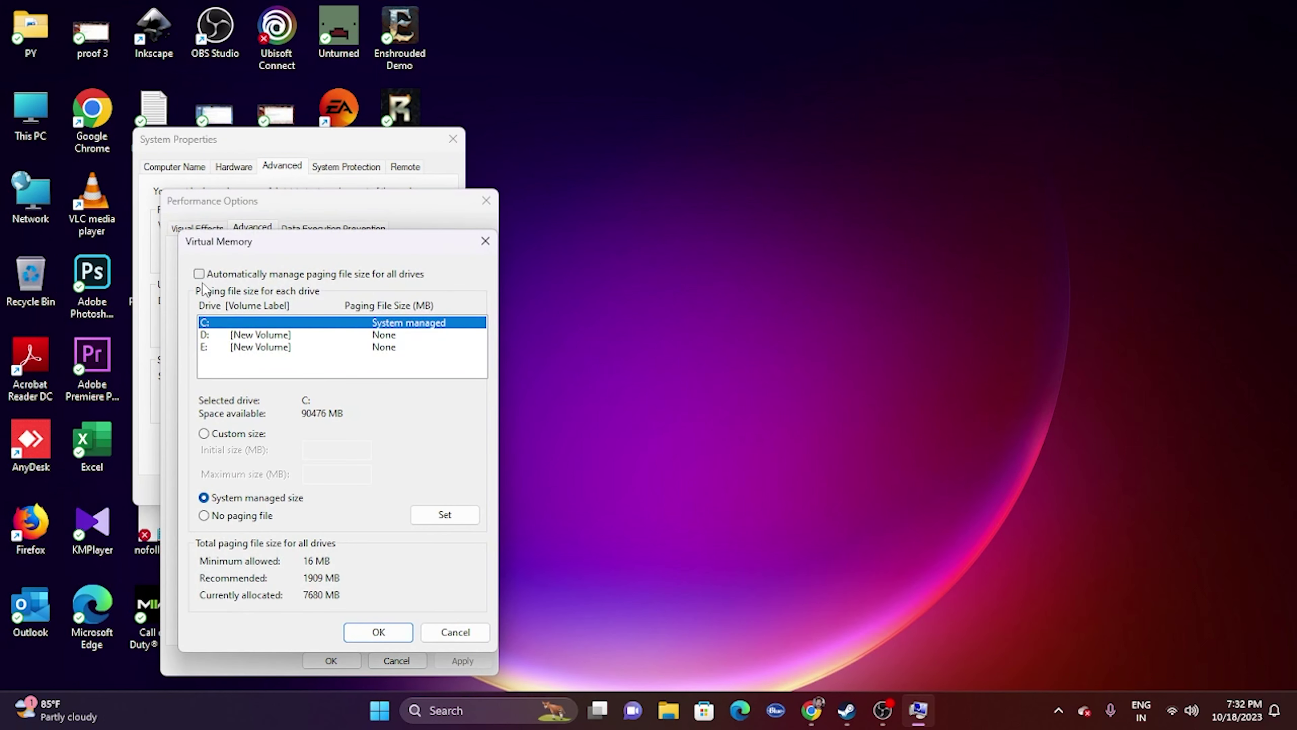
Step: Select drive D for the paging file and switch it to a custom size
left_click(207, 336)
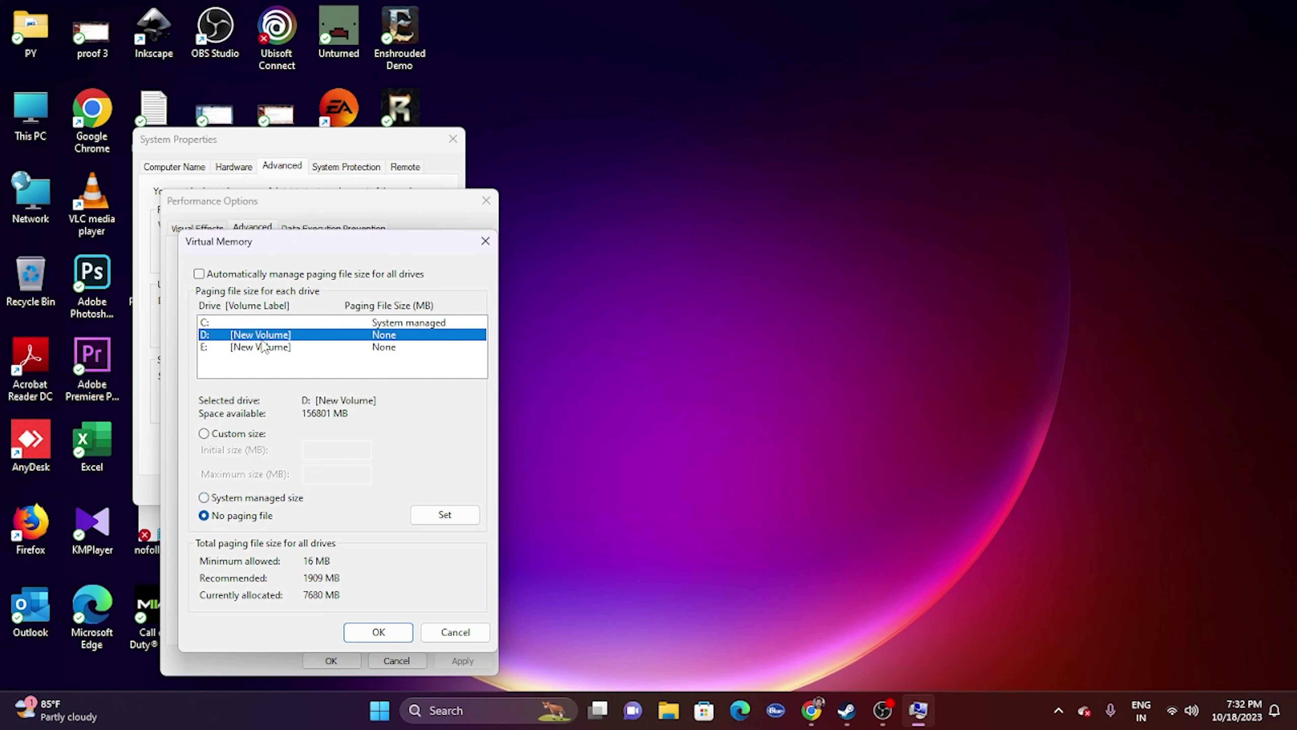
left_click(203, 434)
left_click(324, 447)
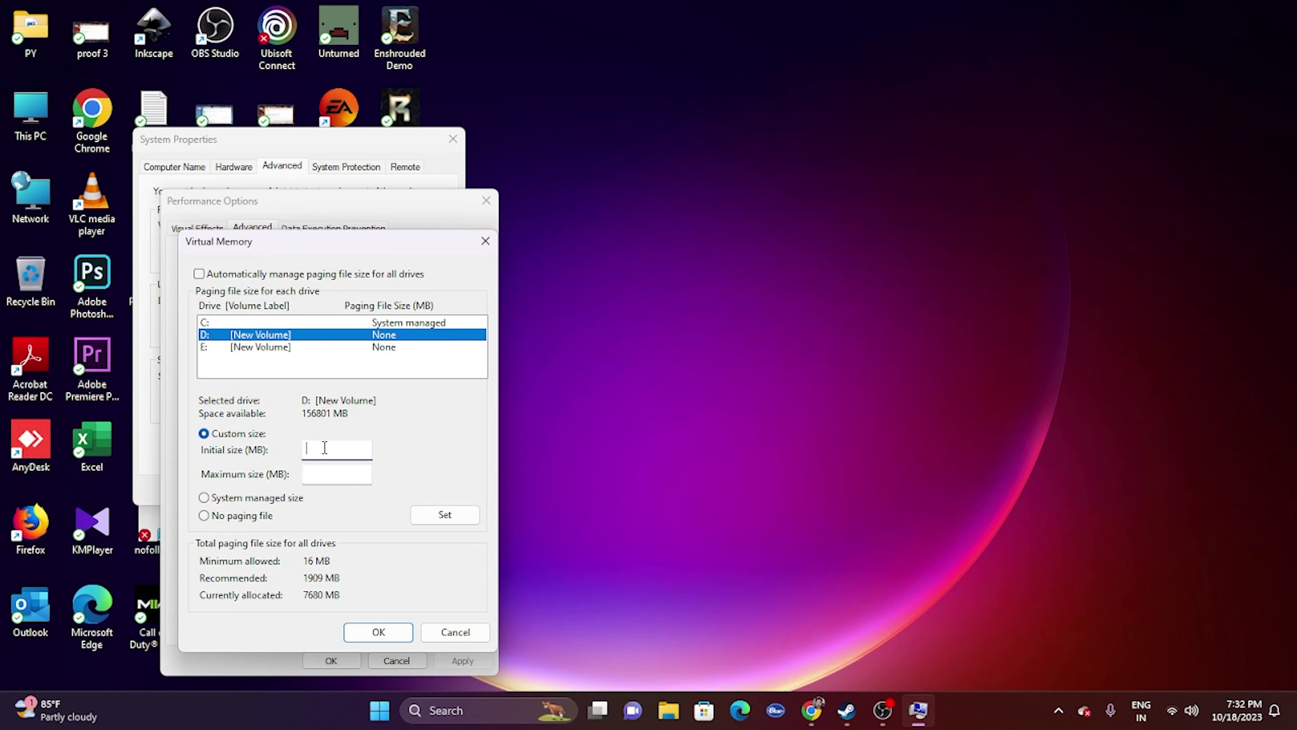
left_click(317, 474)
Step: Open Calculator and multiply 32 by 1024
left_click(465, 709)
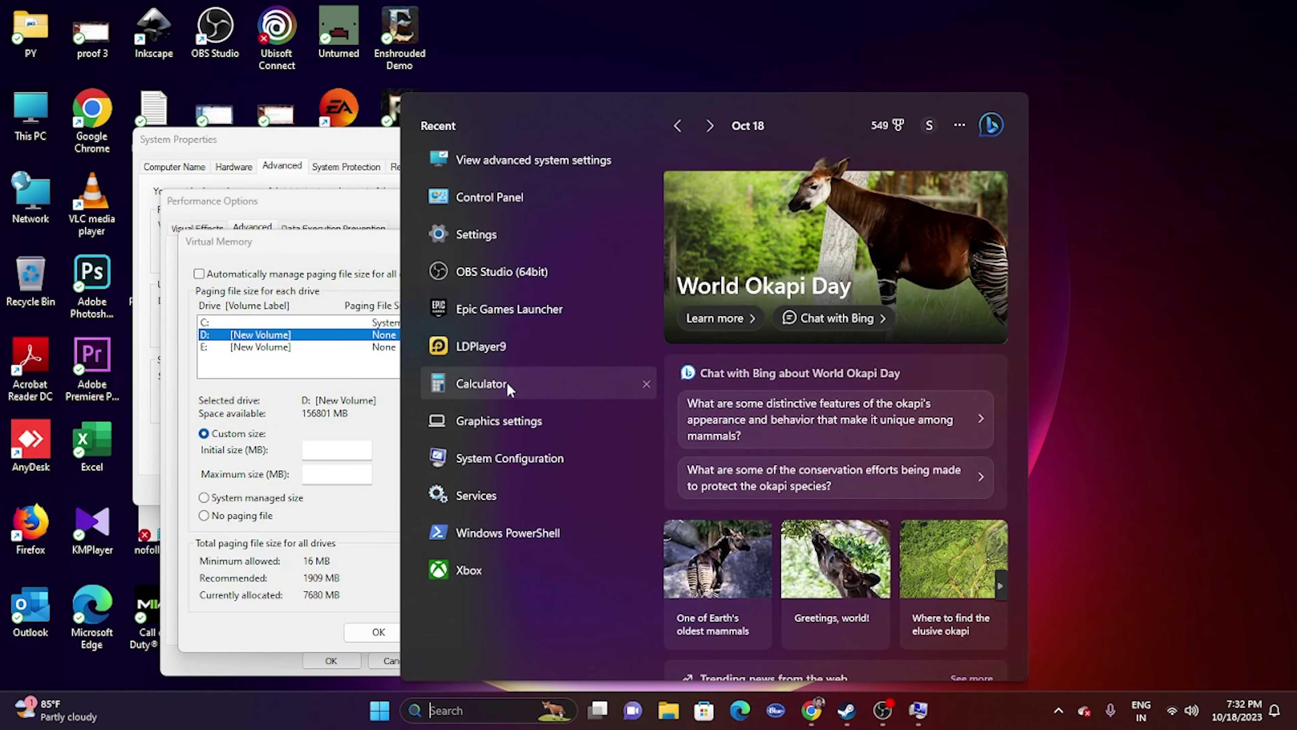
left_click(482, 383)
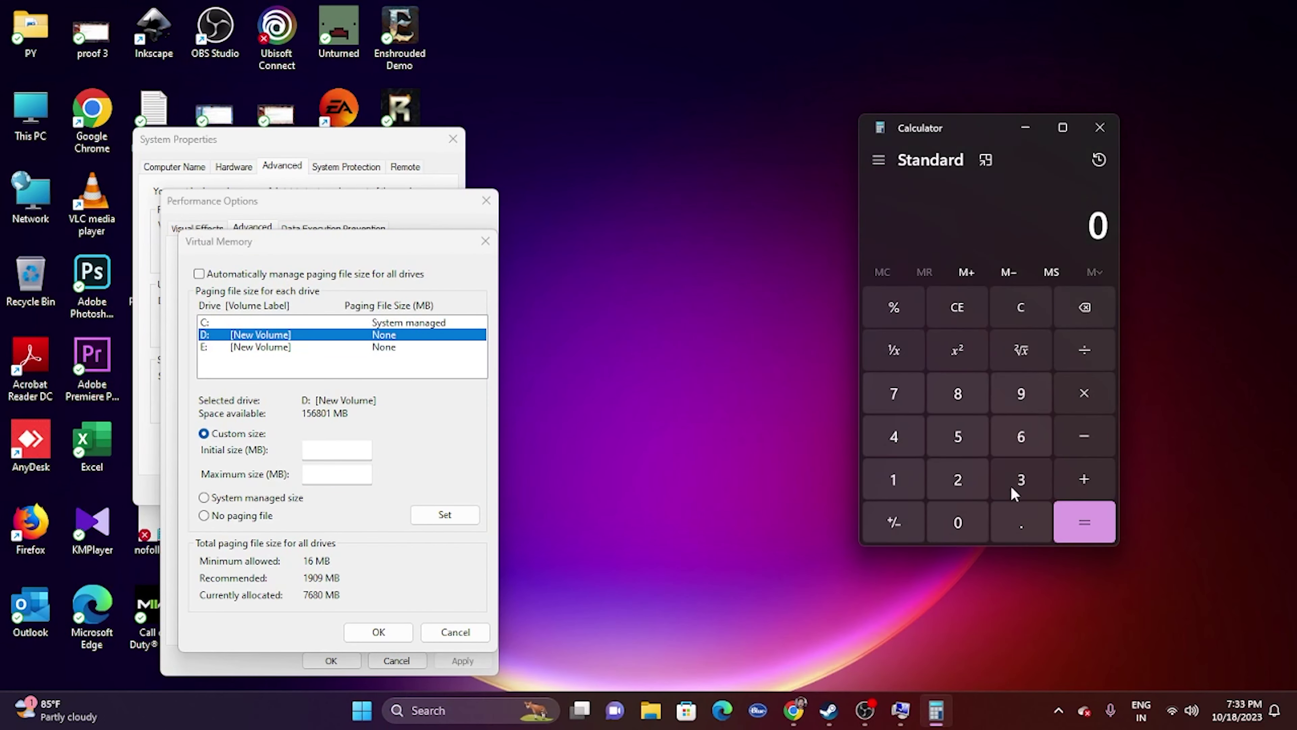
left_click(1016, 485)
left_click(970, 481)
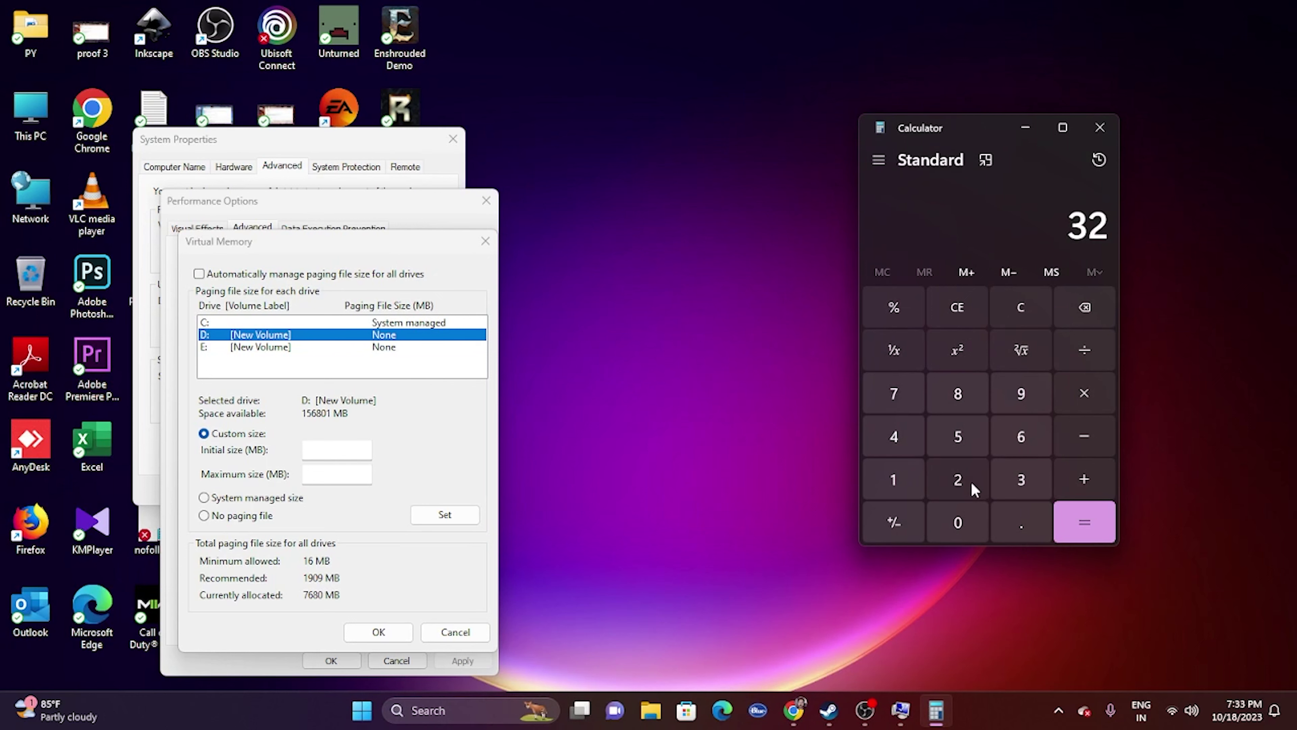
left_click(1072, 397)
left_click(929, 470)
left_click(1081, 309)
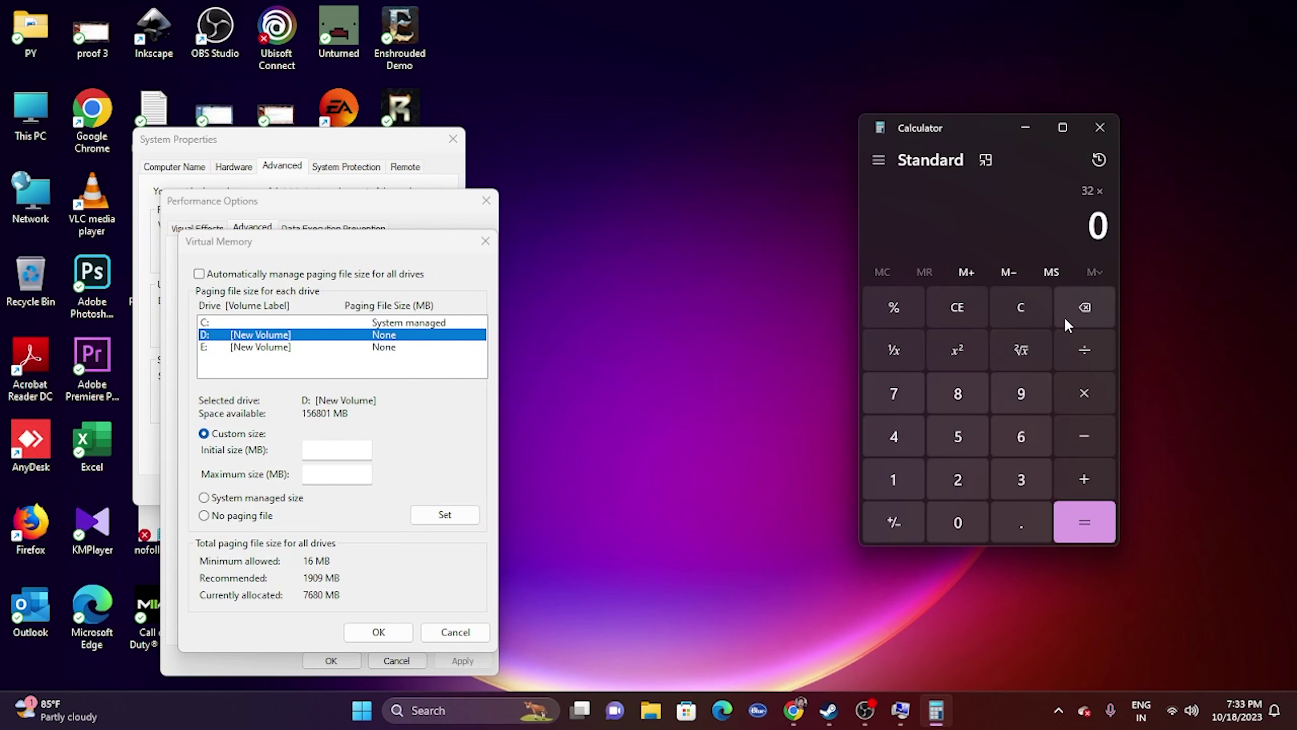
left_click(894, 479)
left_click(950, 521)
left_click(945, 482)
left_click(893, 436)
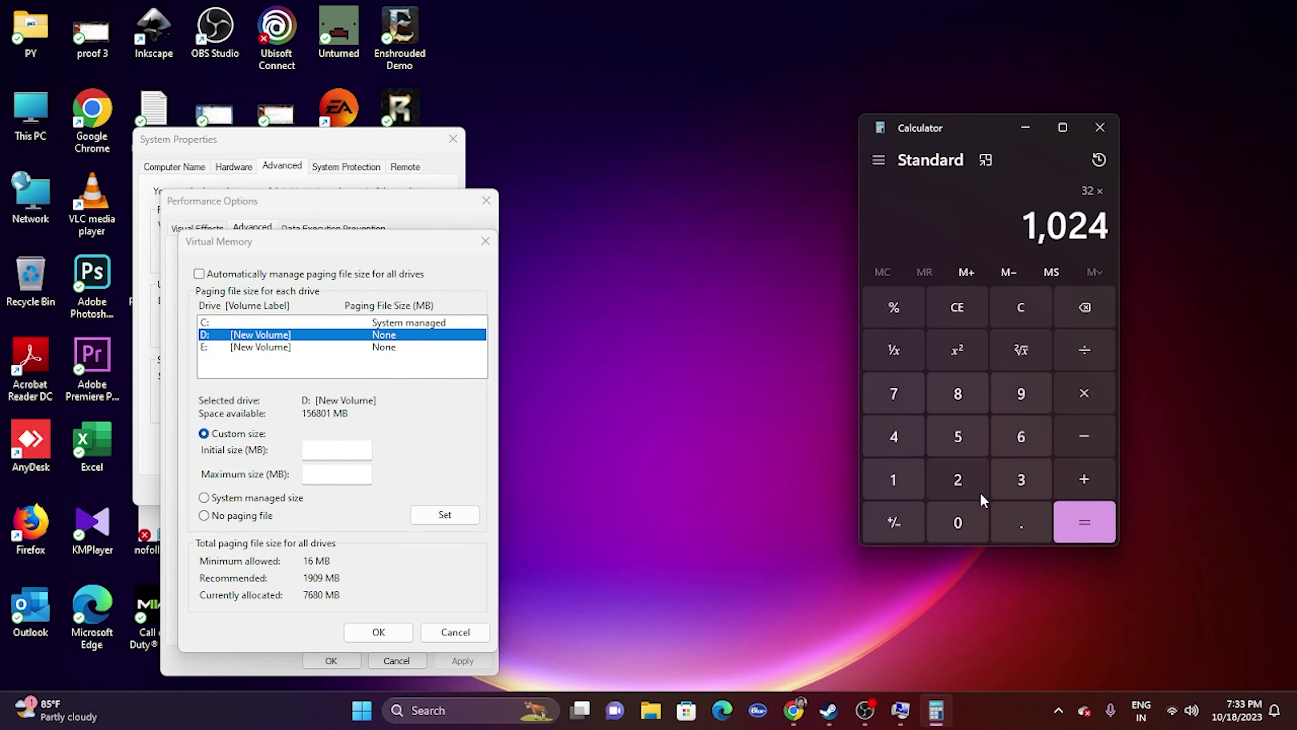
left_click(1021, 517)
left_click(1083, 309)
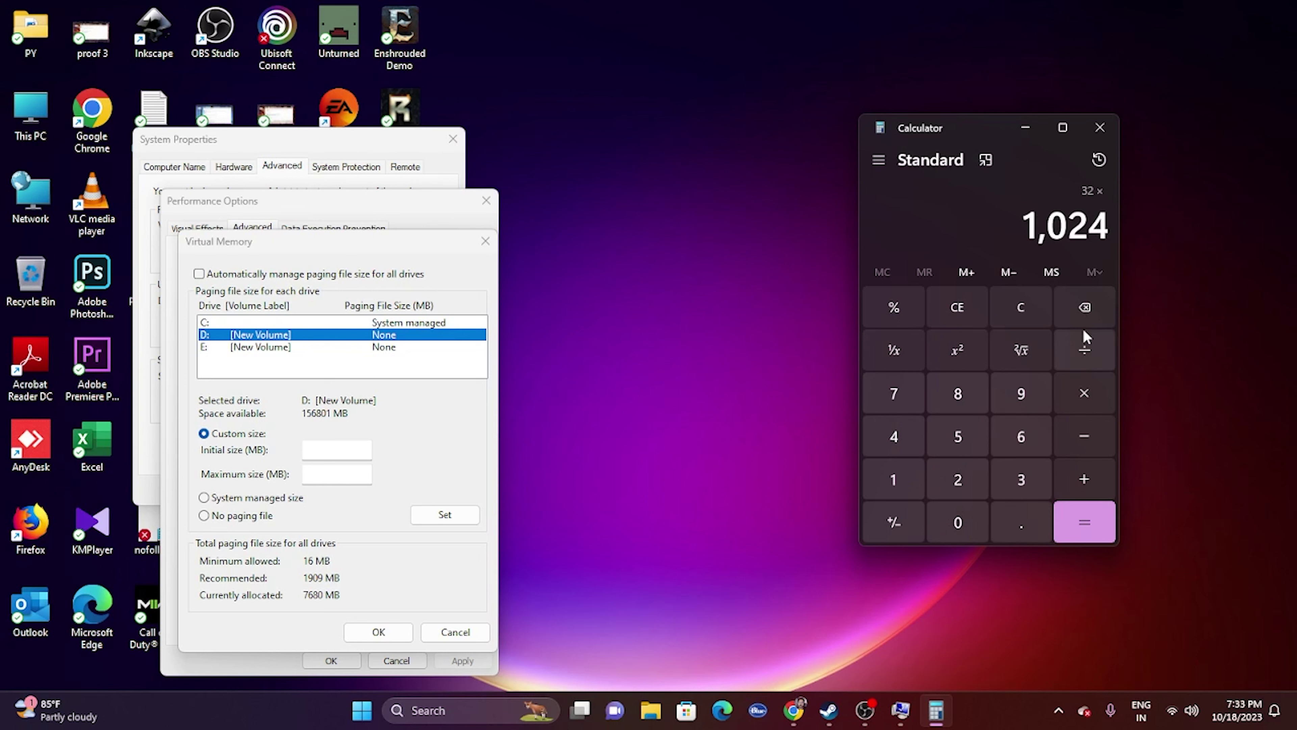
left_click(1080, 521)
Step: Multiply the calculated result by 1.5
left_click(1083, 393)
left_click(894, 479)
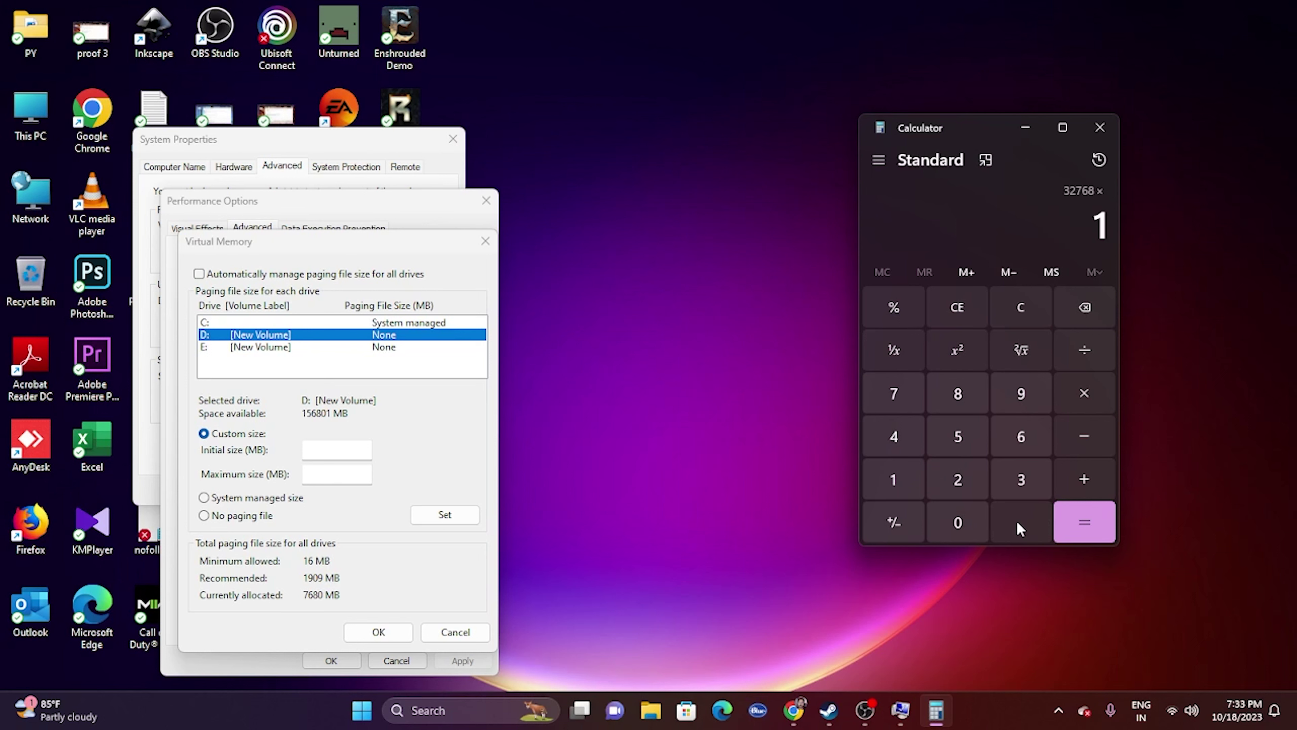
left_click(1020, 521)
left_click(959, 439)
left_click(1072, 516)
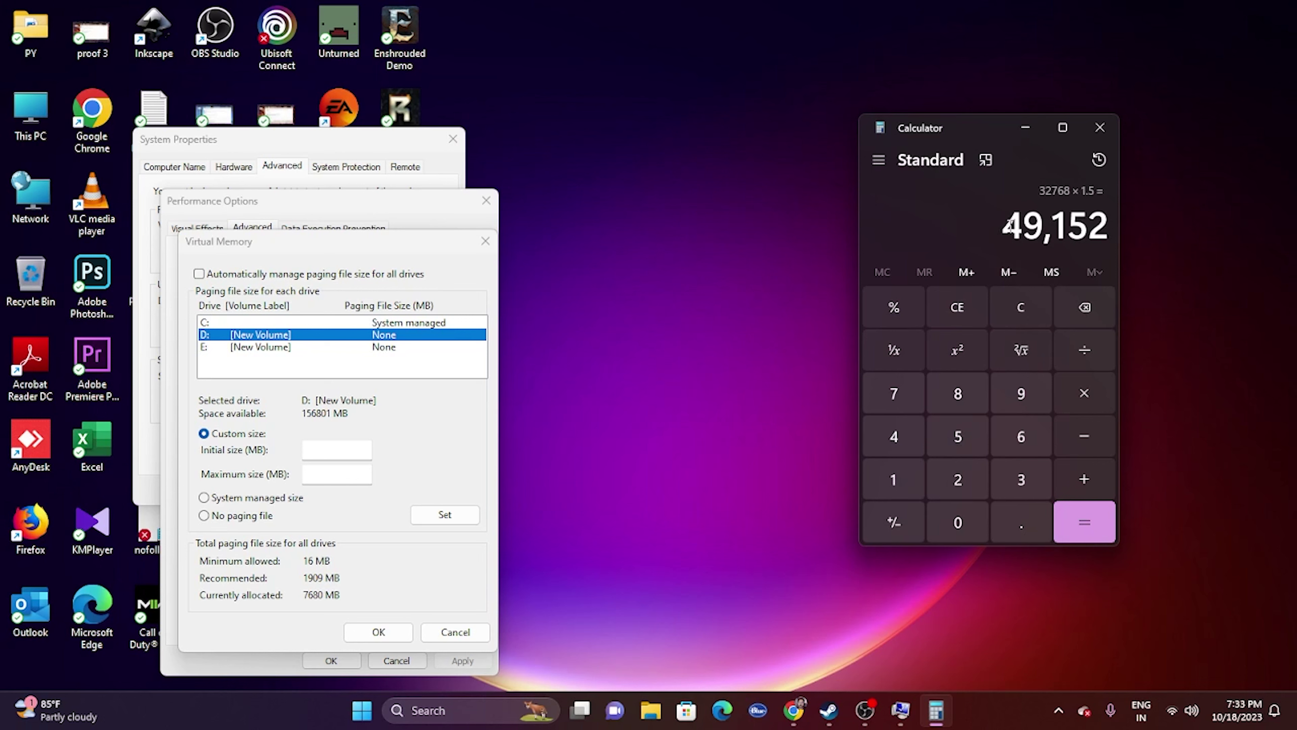
Step: Copy the result from Calculator and paste it as drive D's initial paging file size of 49,152 MB
left_click_drag(1010, 223, 1108, 225)
key("ctrl+c")
right_click(1113, 230)
left_click(1147, 232)
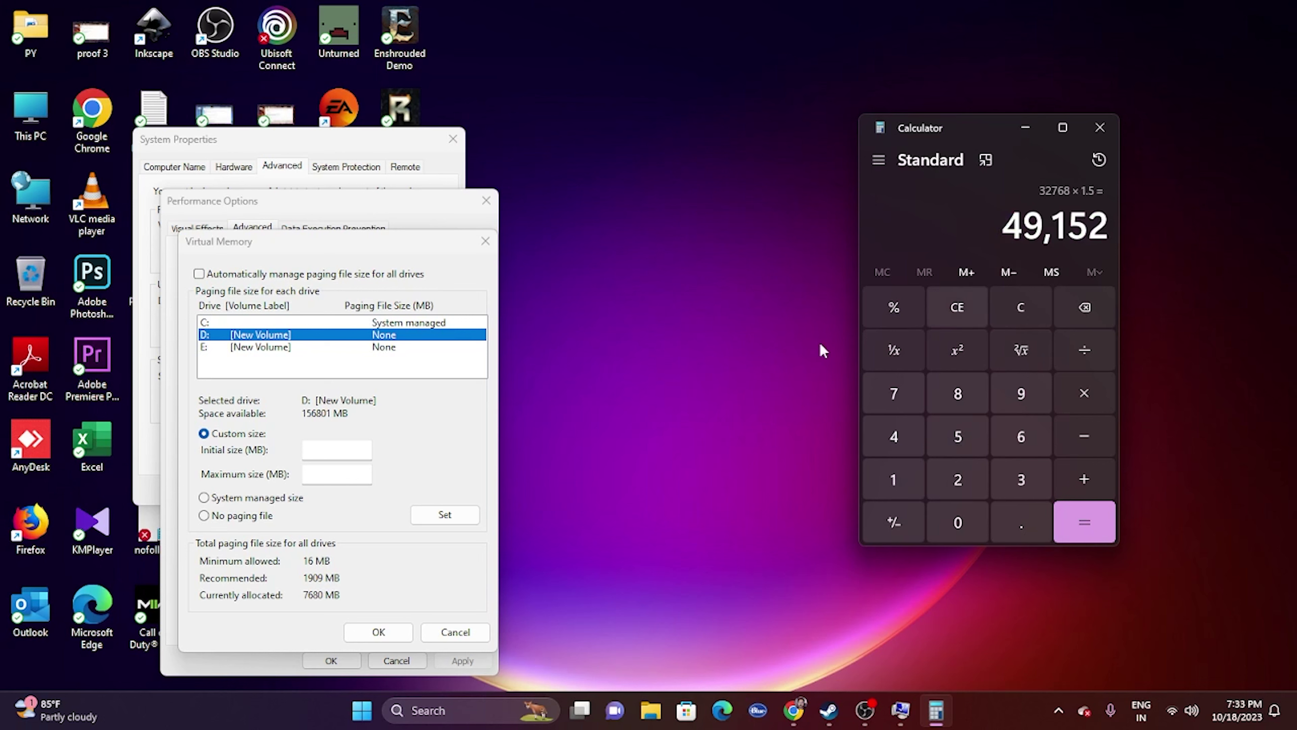
right_click(348, 448)
left_click(393, 517)
key("Tab")
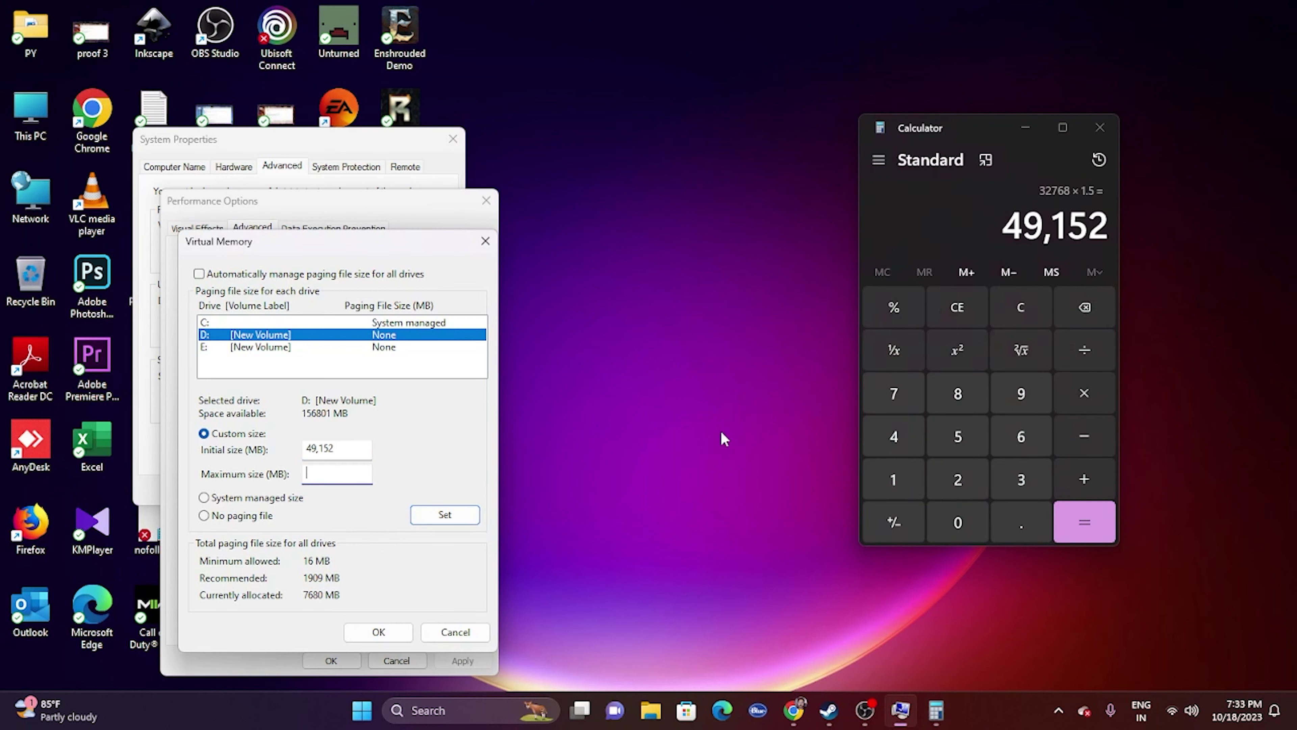
Step: Calculate 32 × 1024 × 3 in Calculator
left_click(975, 332)
left_click(1016, 480)
left_click(958, 481)
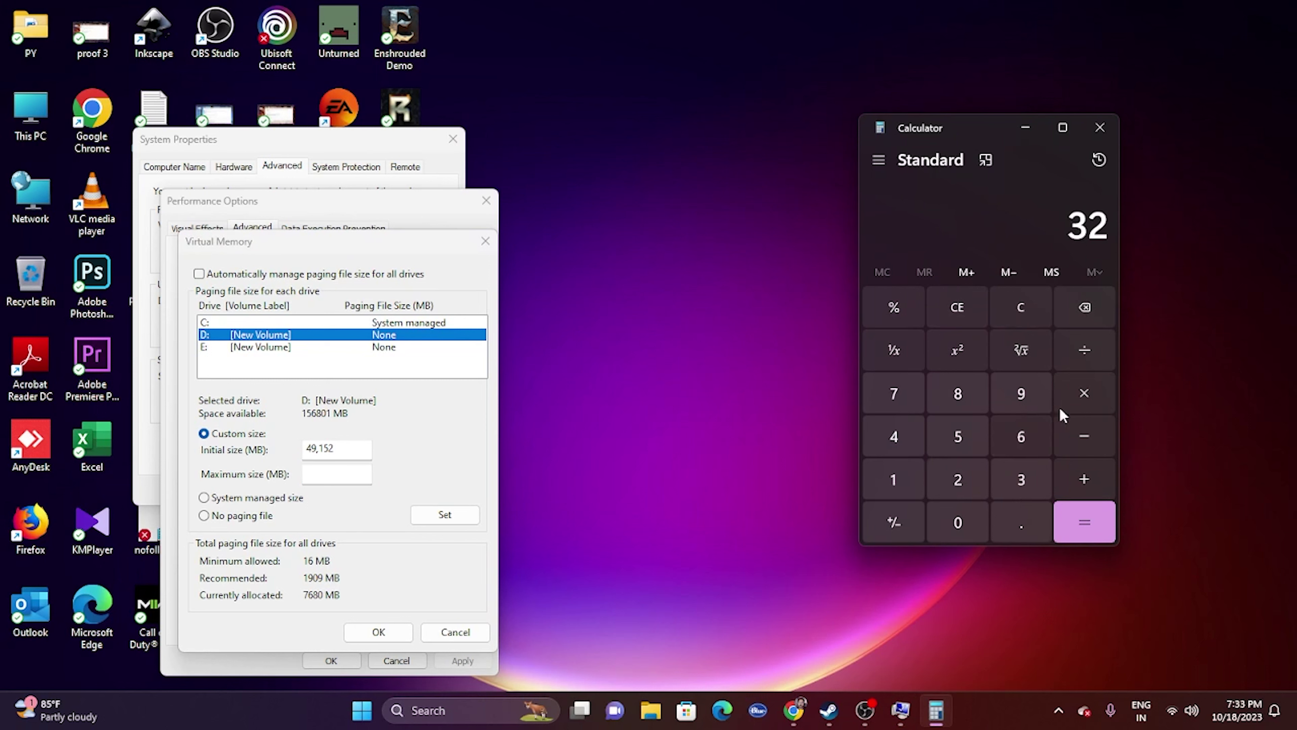
left_click(1084, 393)
left_click(893, 479)
left_click(958, 522)
left_click(958, 479)
left_click(894, 436)
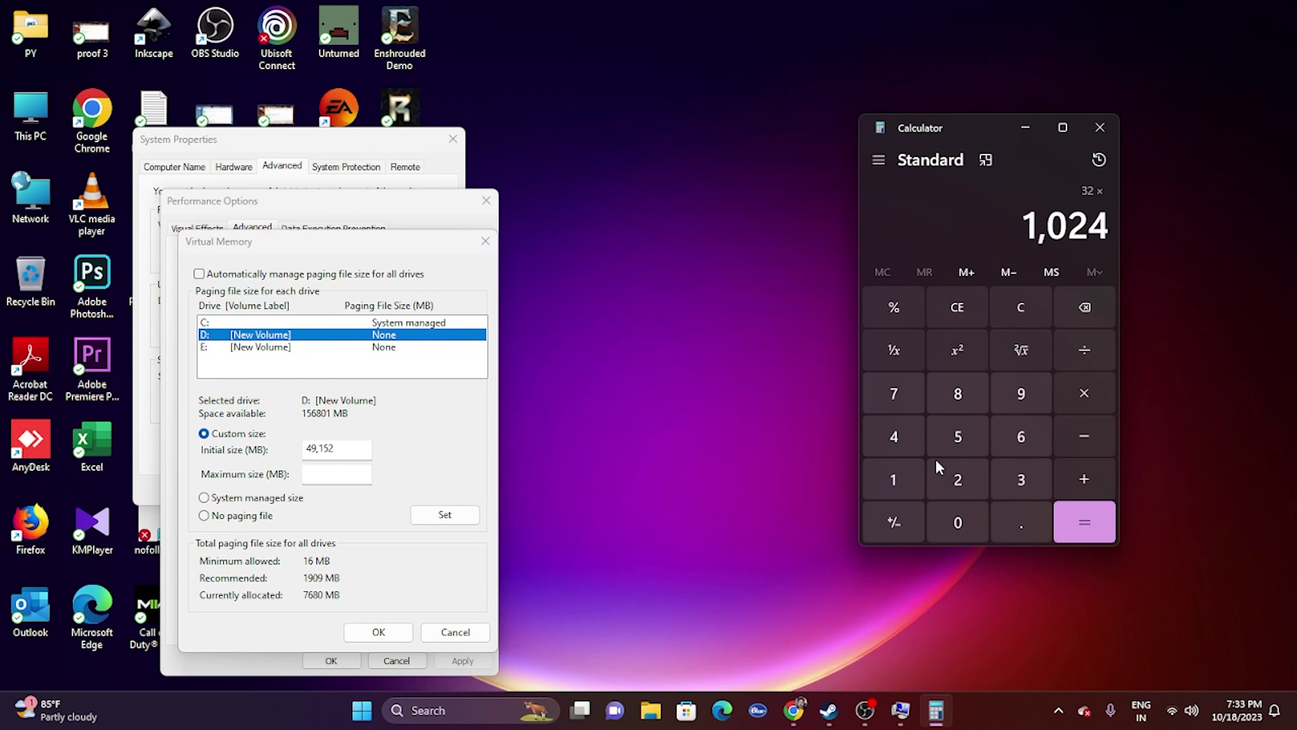
left_click(1084, 522)
left_click(1084, 392)
left_click(1021, 480)
left_click(1085, 522)
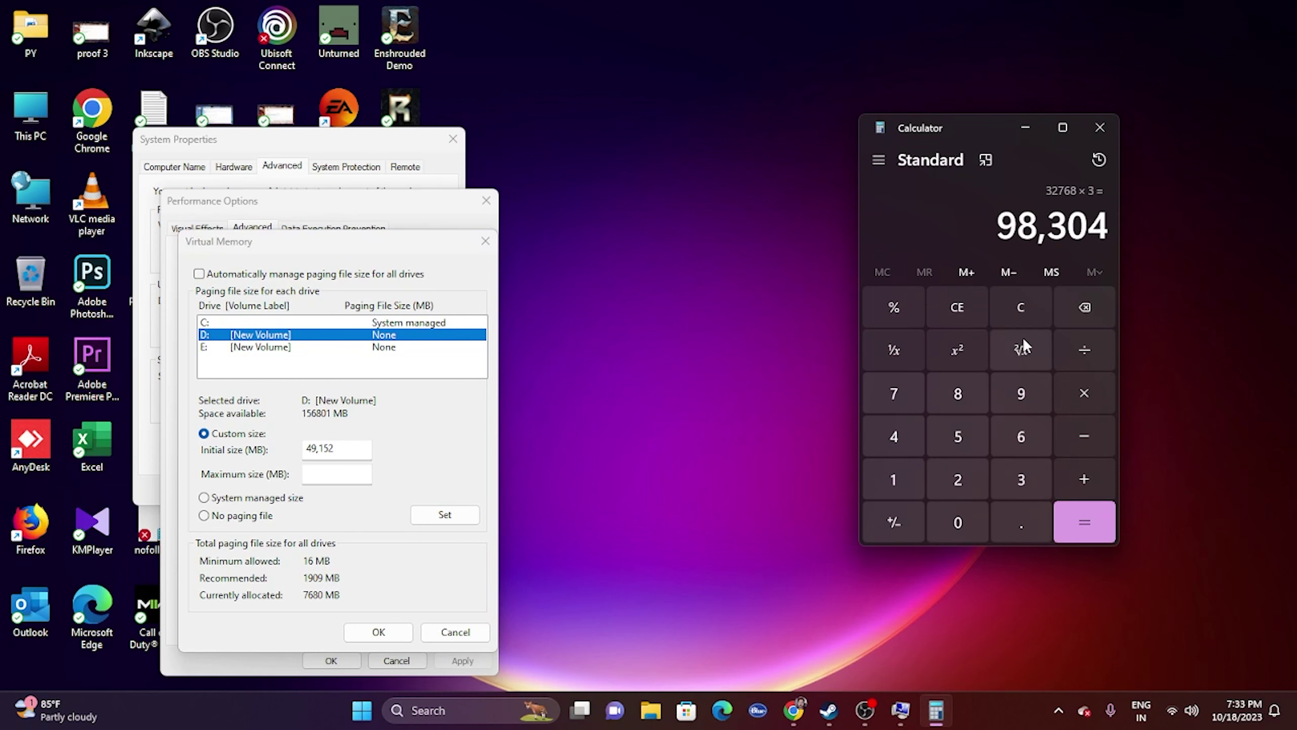
Step: Copy the result into drive D's maximum paging file size as 98,304 MB and accept the virtual memory settings
left_click_drag(997, 225, 1108, 225)
right_click(1093, 230)
left_click(1139, 247)
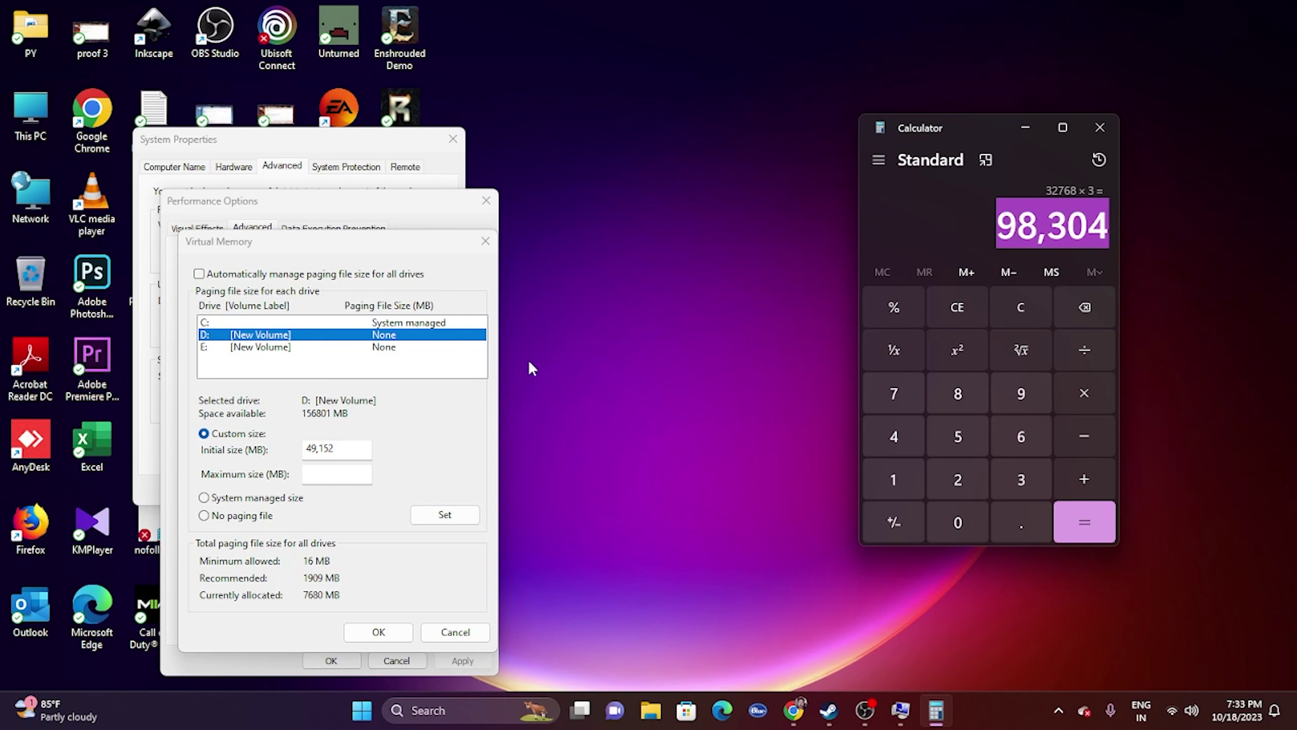
right_click(336, 475)
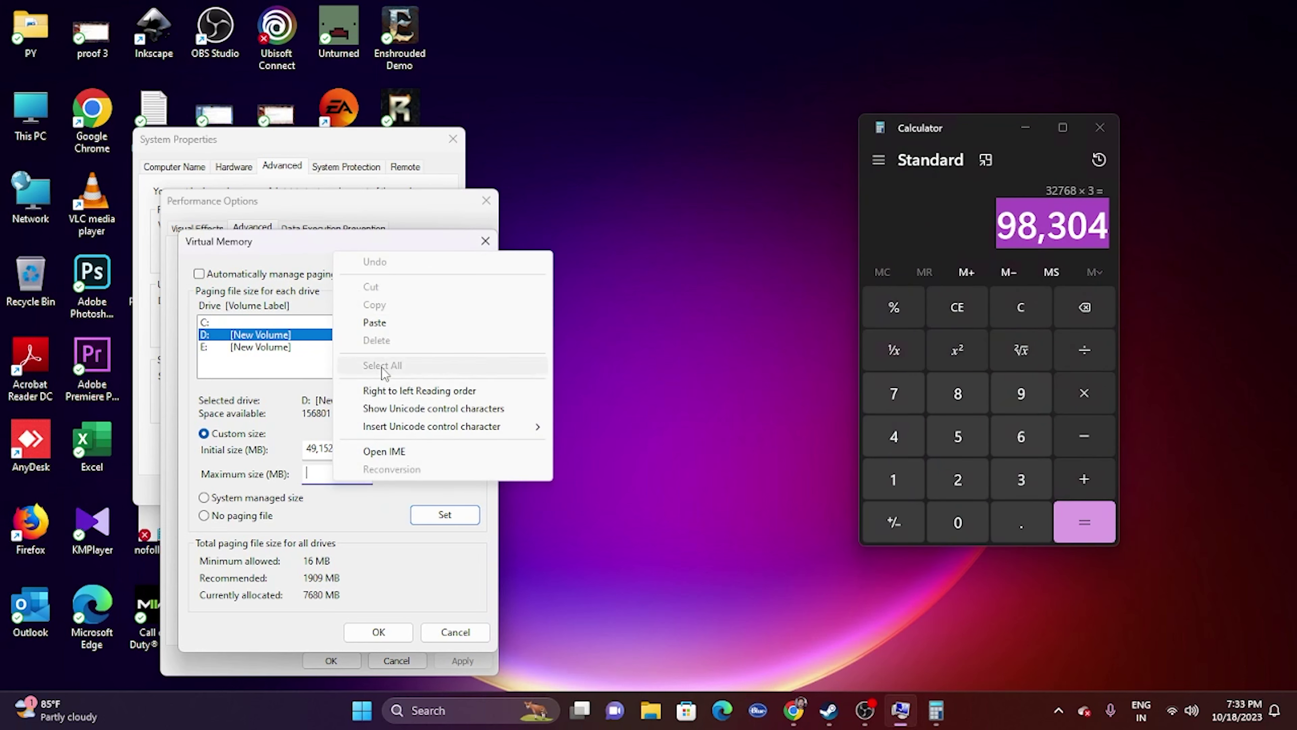
left_click(375, 323)
left_click(377, 631)
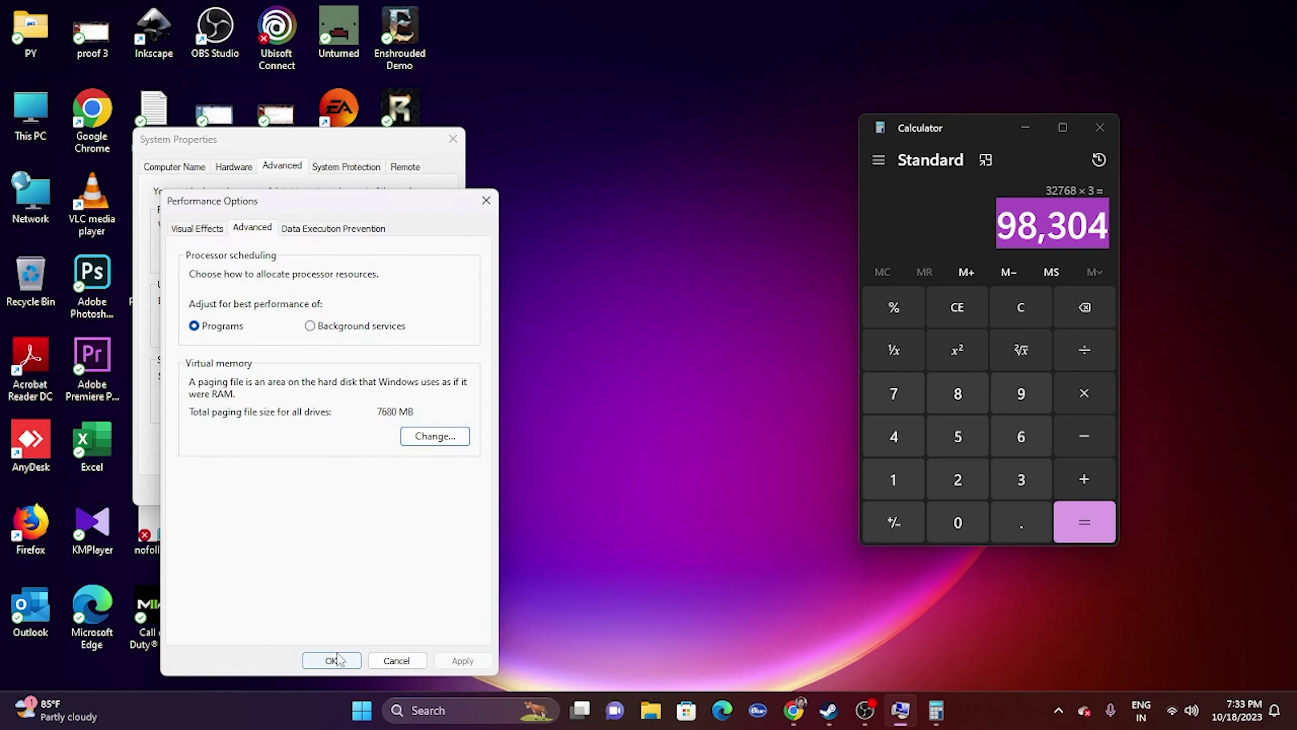
Step: Accept the performance options, then close System Properties and Calculator
left_click(333, 660)
left_click(452, 138)
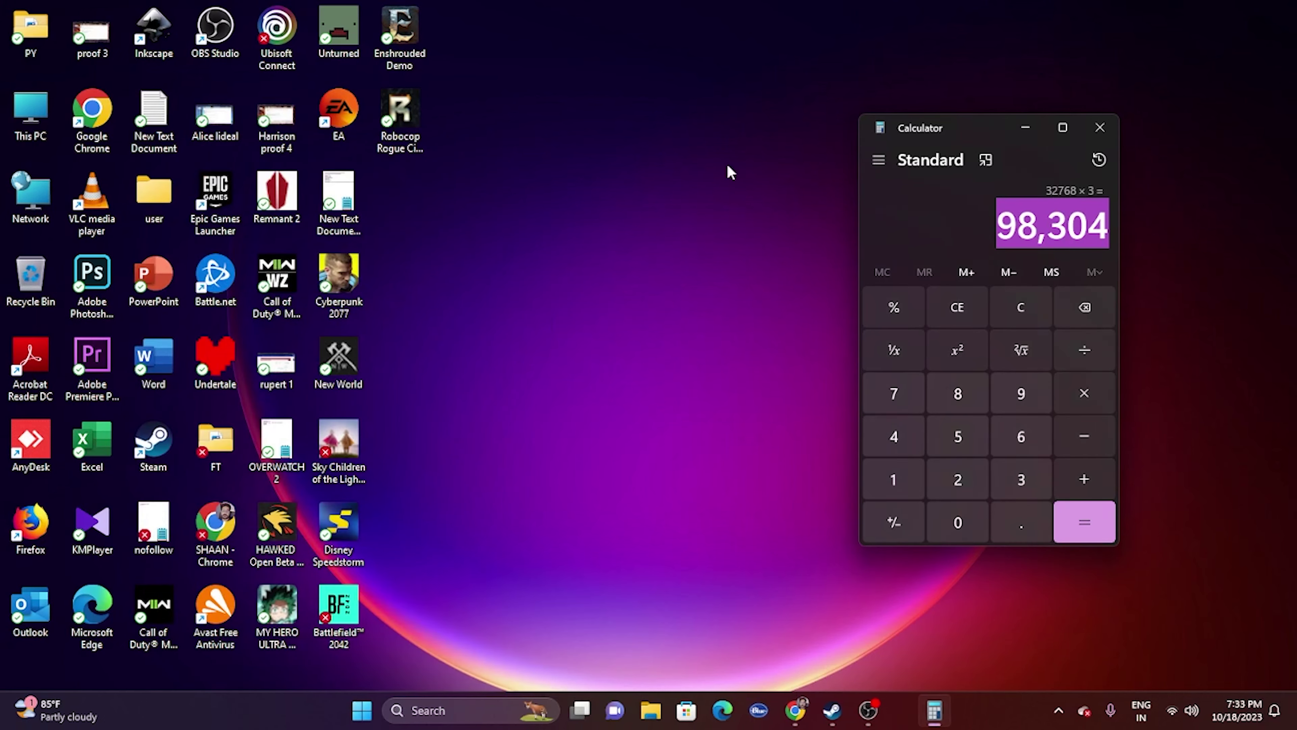
left_click(1099, 127)
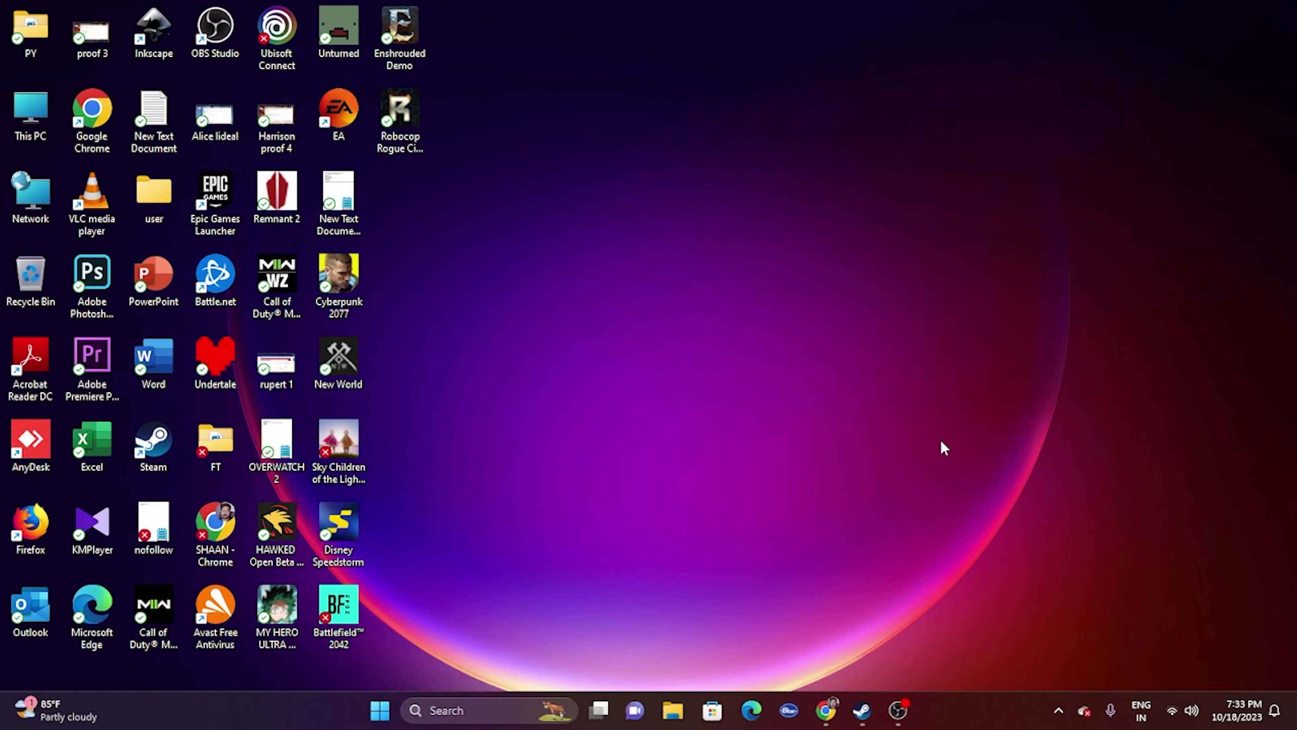
Step: Switch to Chrome and search NVIDIA's GeForce drivers for the RTX 40 Series (Notebooks), GeForce RTX 4090 Laptop GPU, on Windows 10 64-bit
left_click(862, 711)
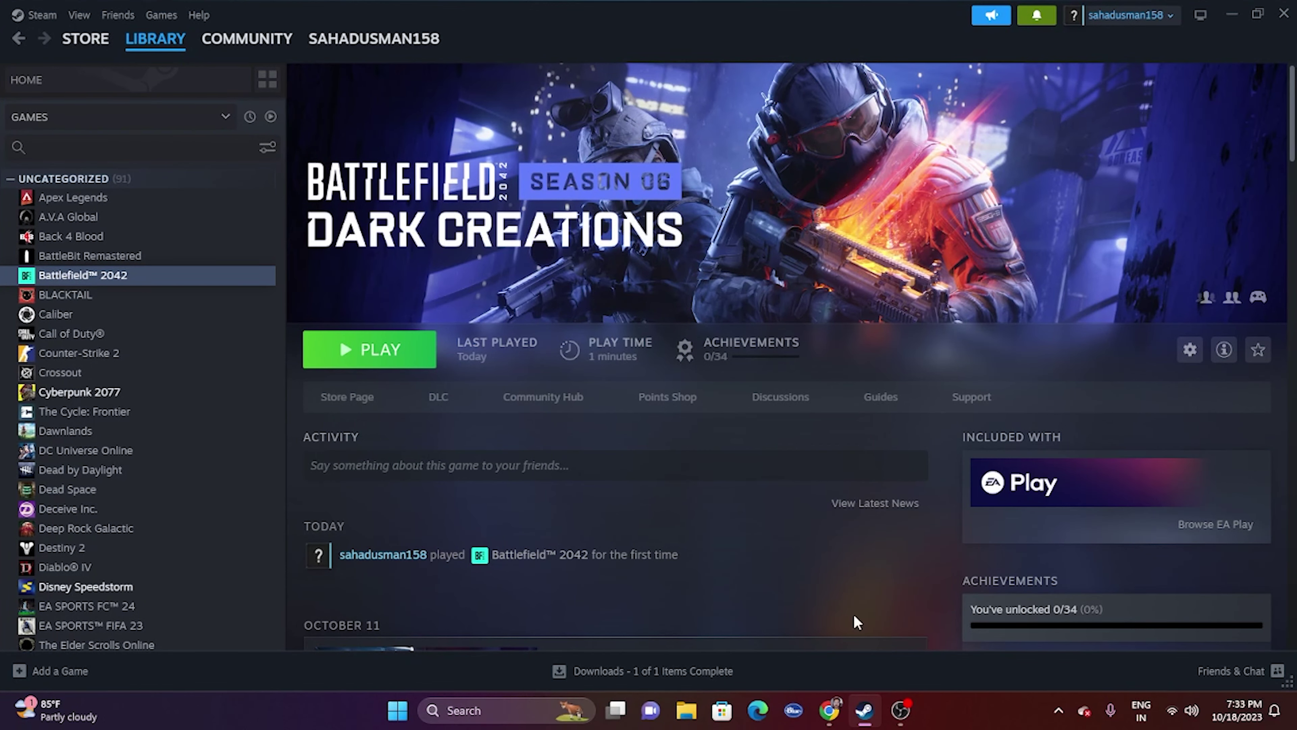
left_click(829, 711)
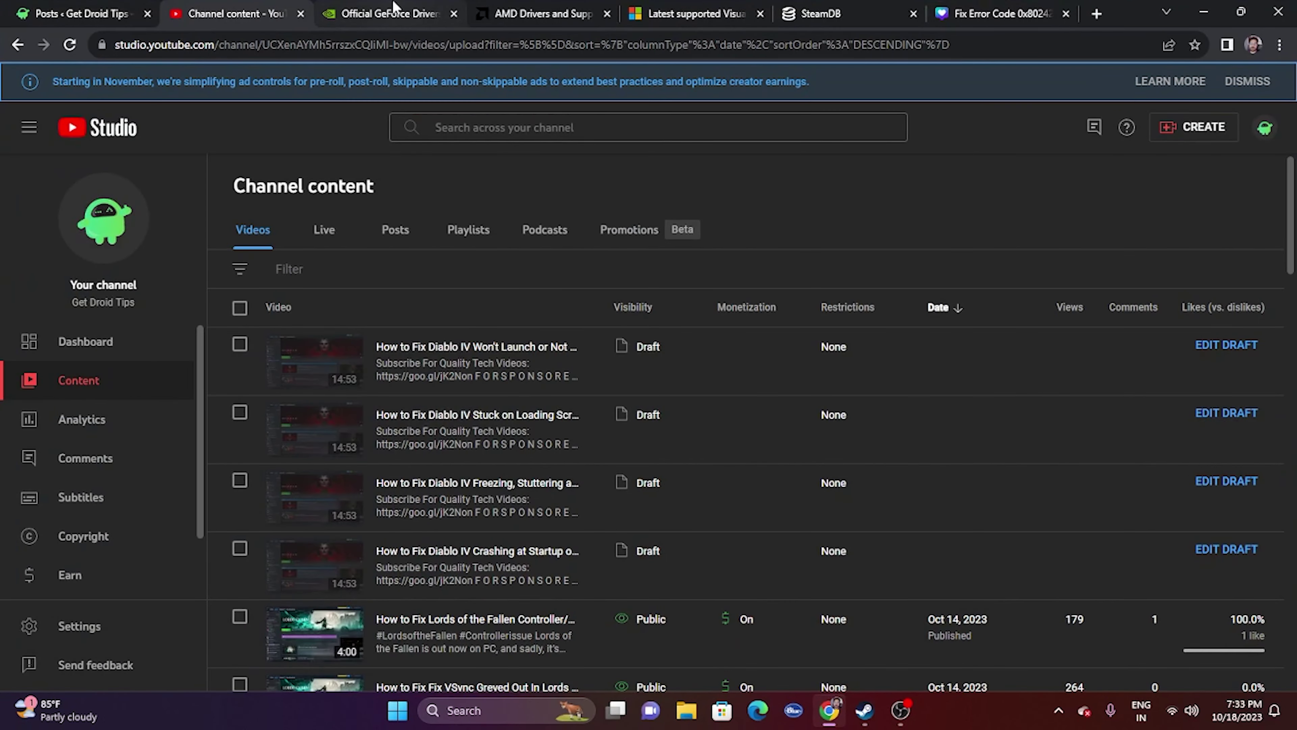
left_click(367, 13)
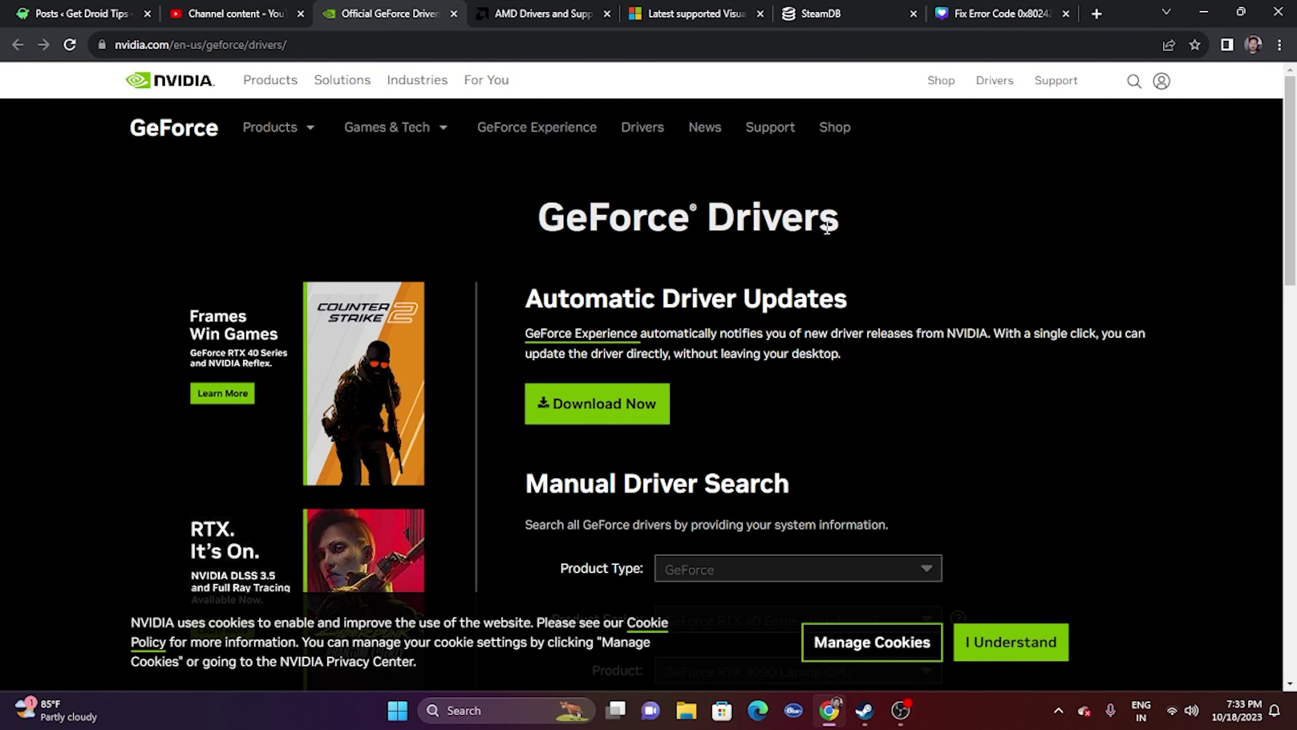
scroll(1043, 219, "down", 5)
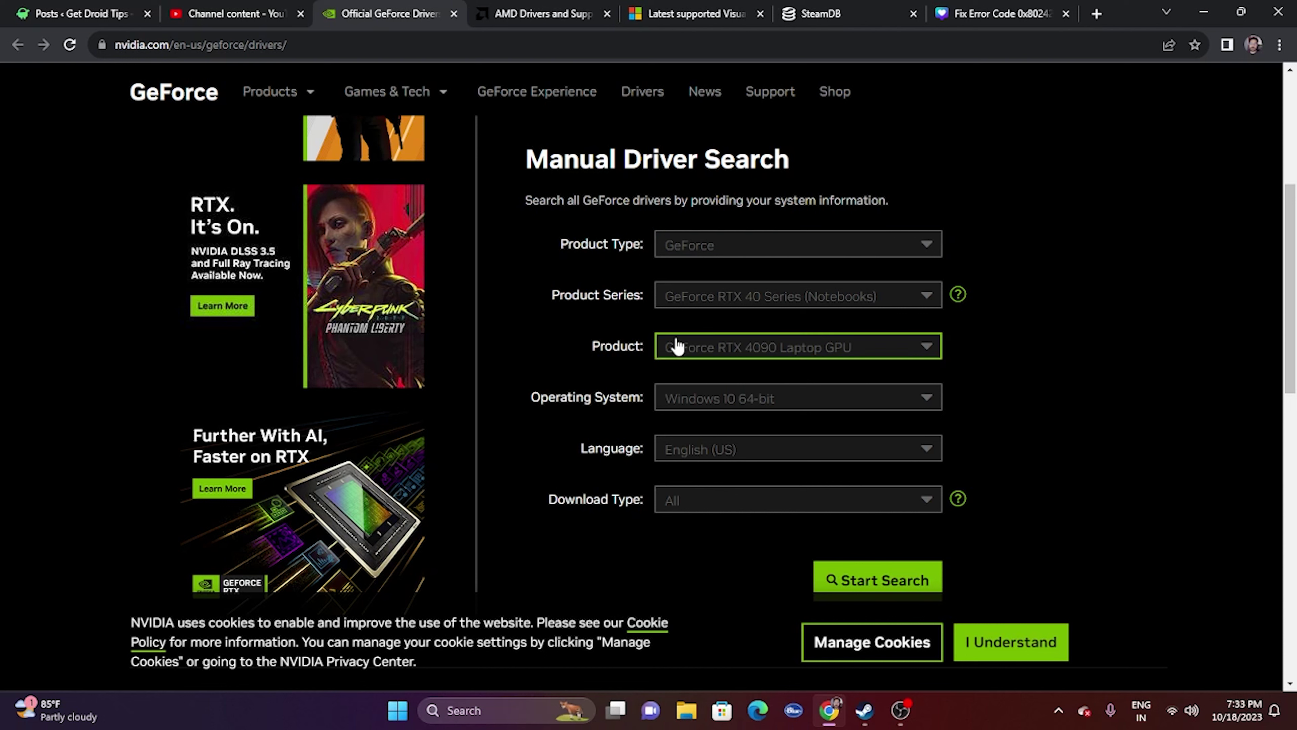
left_click(748, 302)
left_click(674, 304)
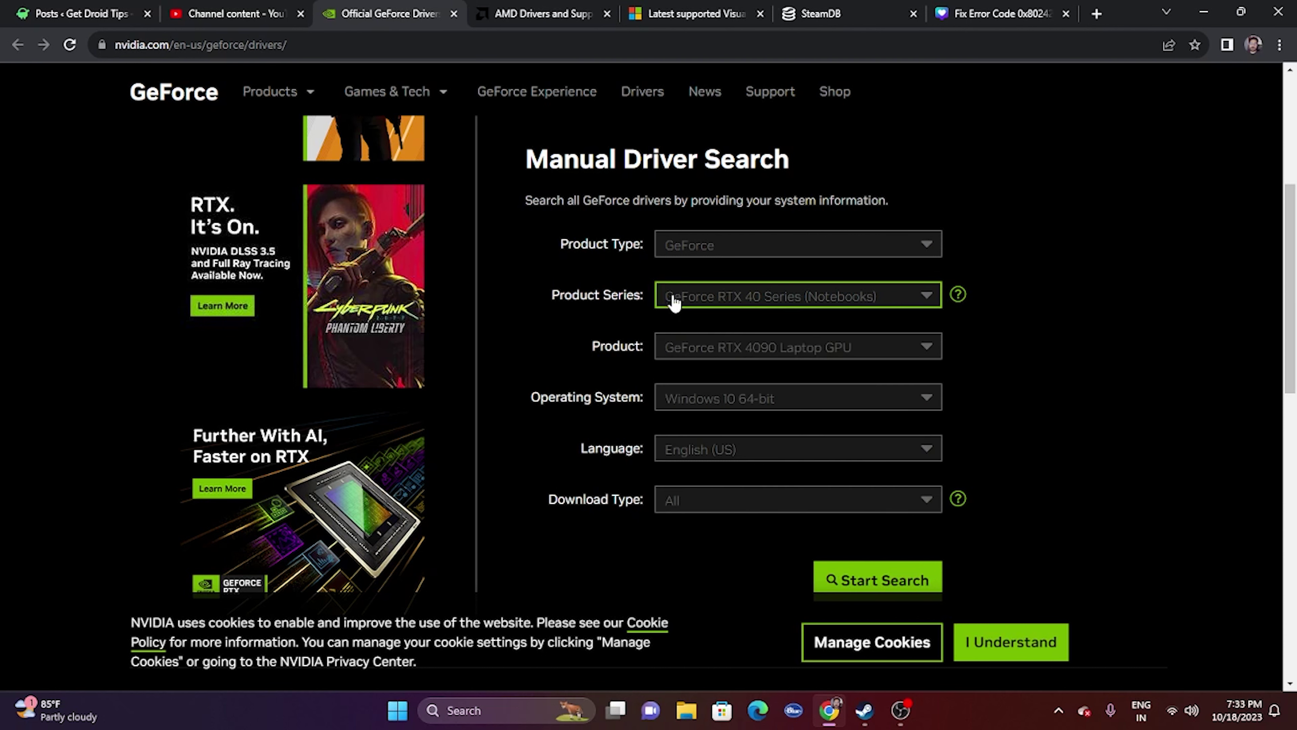
left_click(887, 579)
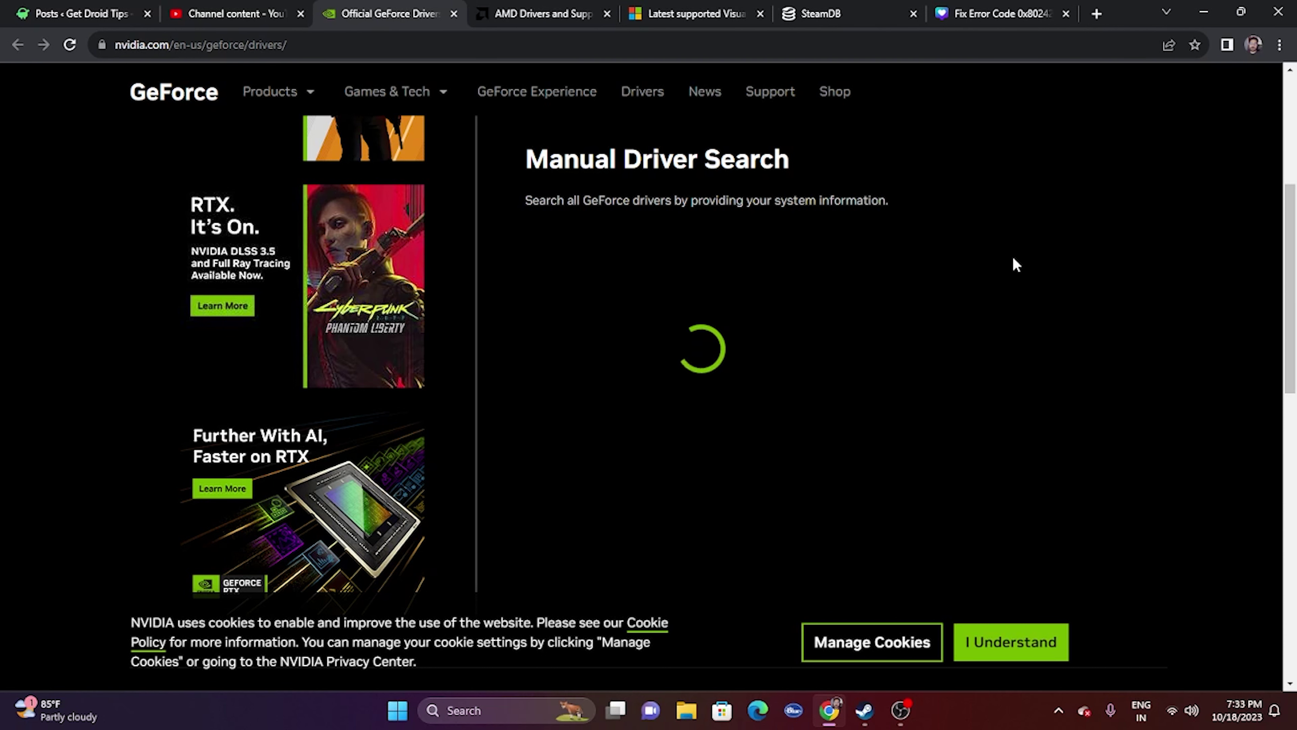
Step: Review the driver results and highlight the version number of the newest GeForce Game Ready Driver
scroll(1014, 263, "down", 3)
scroll(1014, 263, "up", 2)
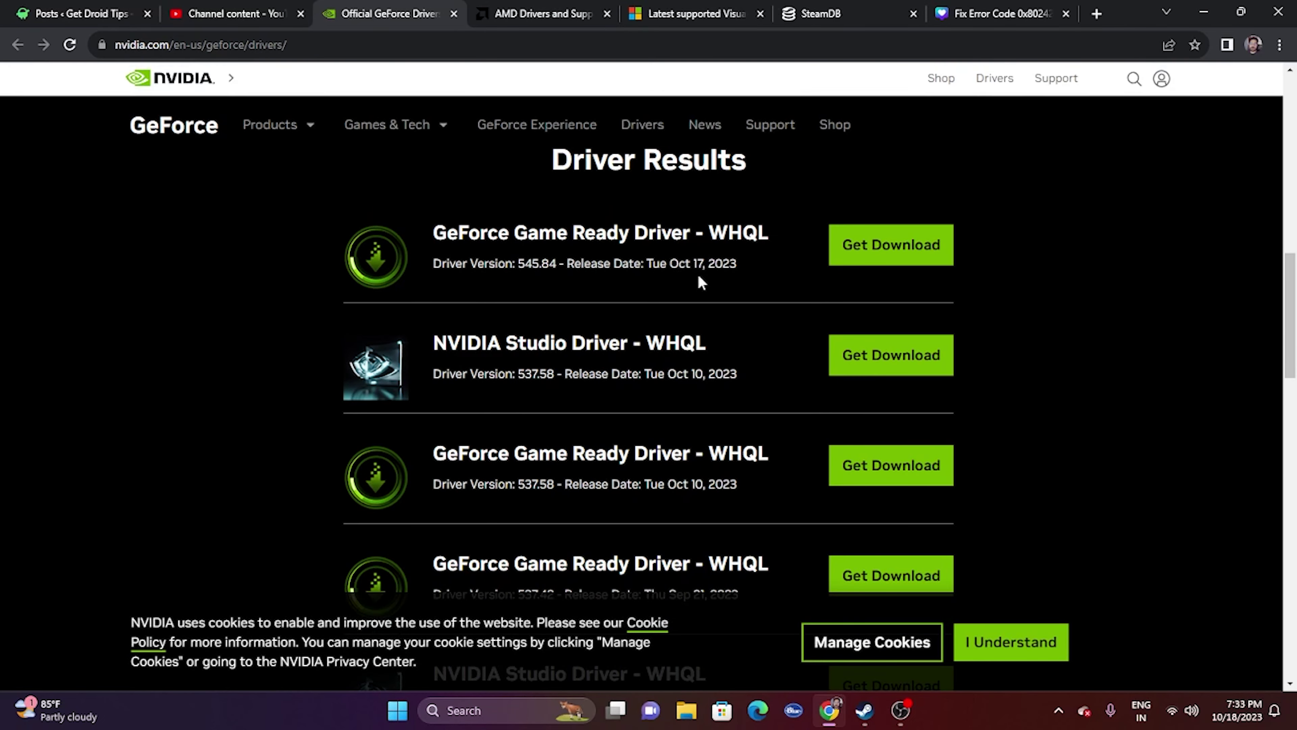
left_click_drag(515, 263, 552, 264)
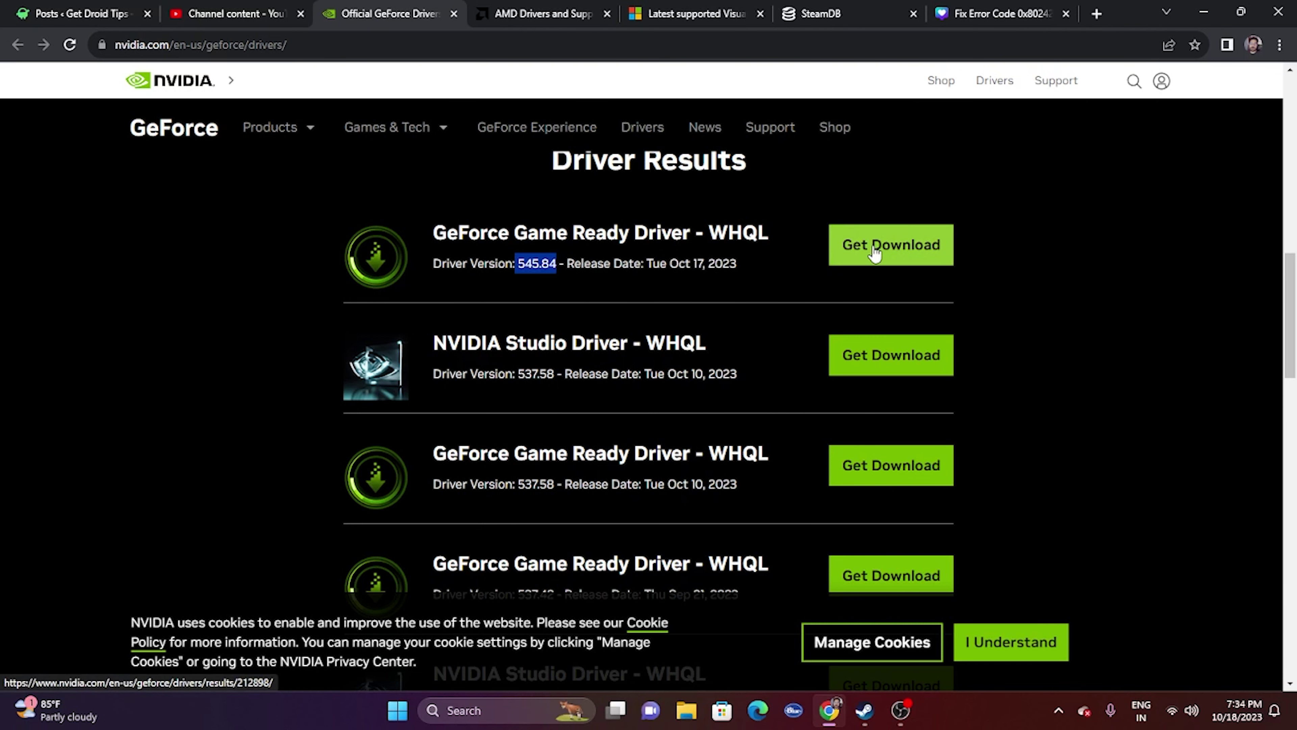
Step: Open AMD's drivers page for the Radeon RX 7600S from the RX 7000S Series graphics list
left_click(544, 13)
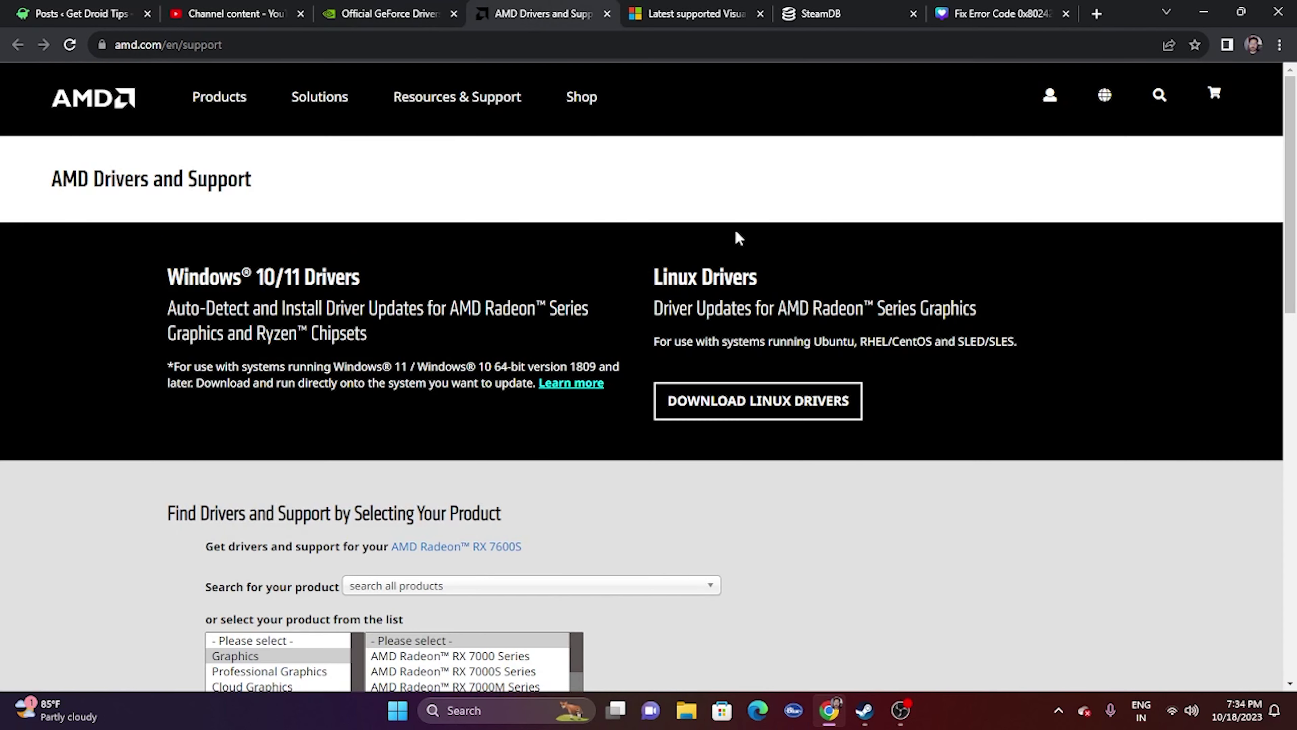
scroll(715, 246, "down", 5)
scroll(706, 267, "down", 1)
left_click(557, 348)
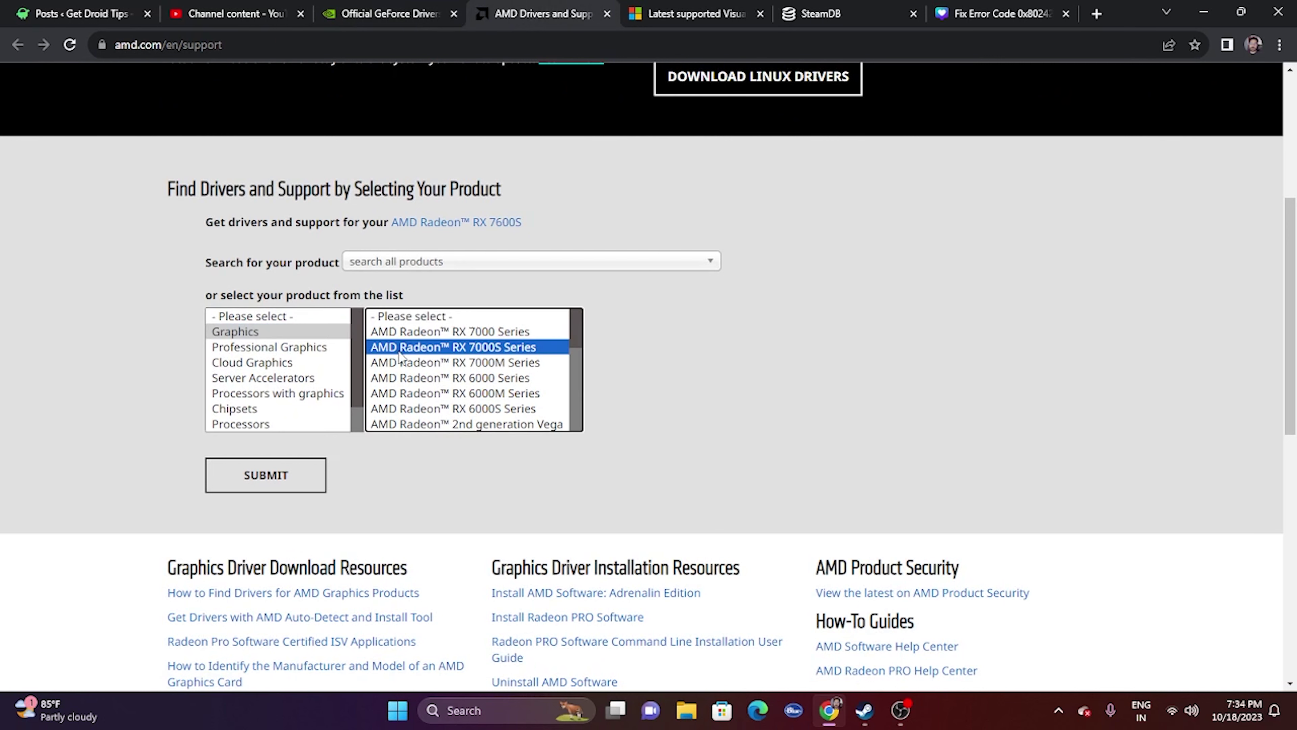
left_click(639, 332)
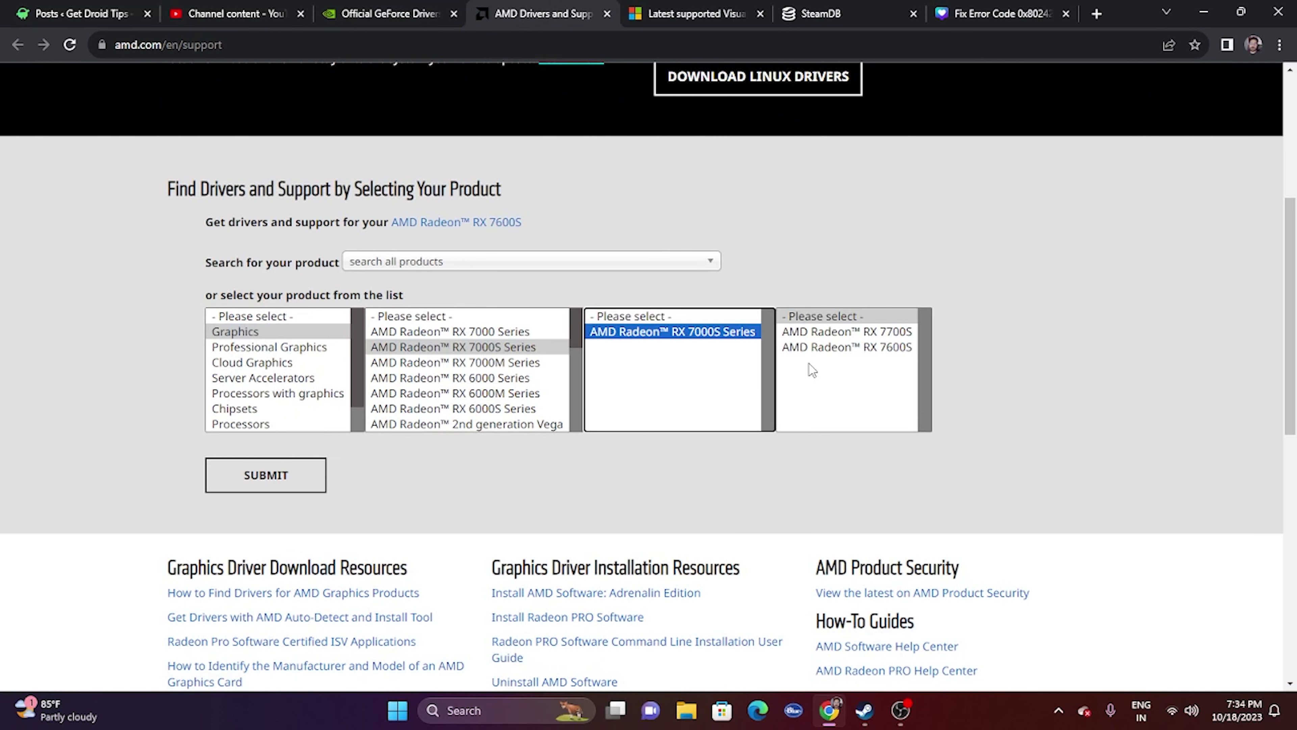
left_click(293, 475)
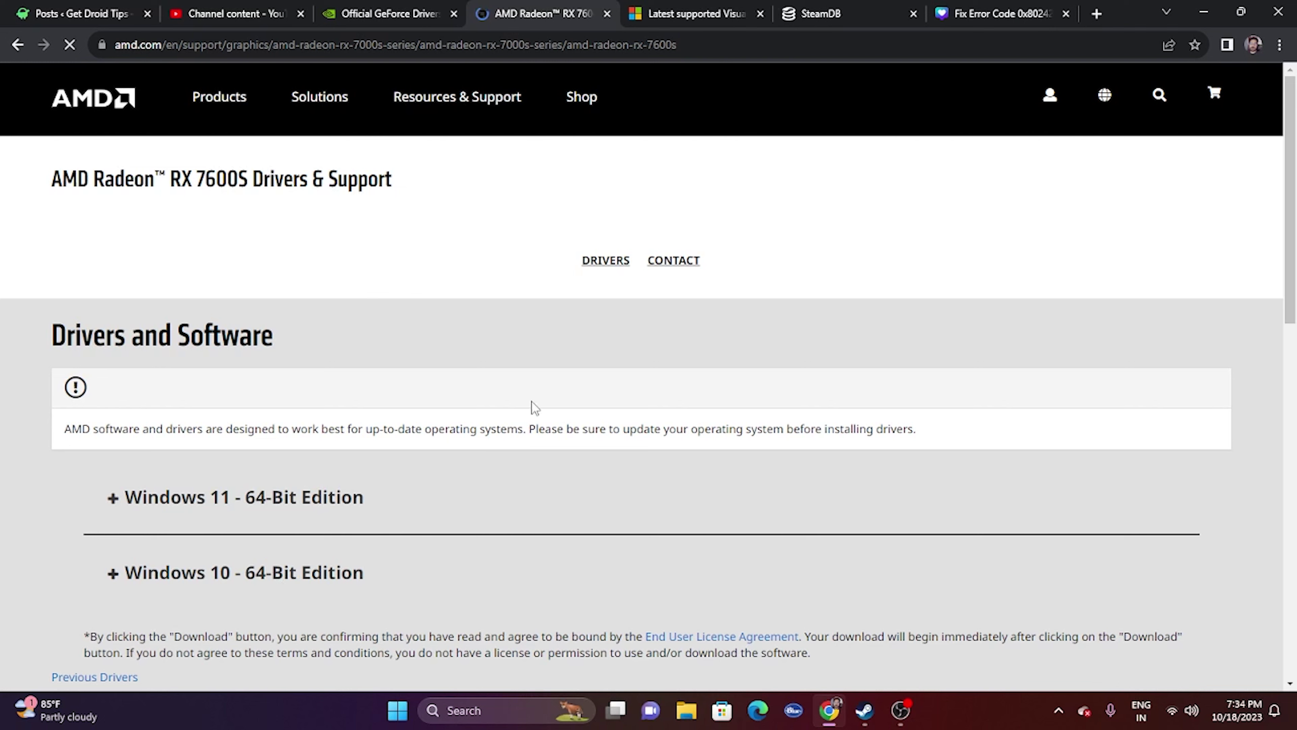
Step: Locate the x86 and x64 downloads on Microsoft's Visual C++ Redistributable page, highlight the x86 entry, and minimize the browser
left_click(695, 13)
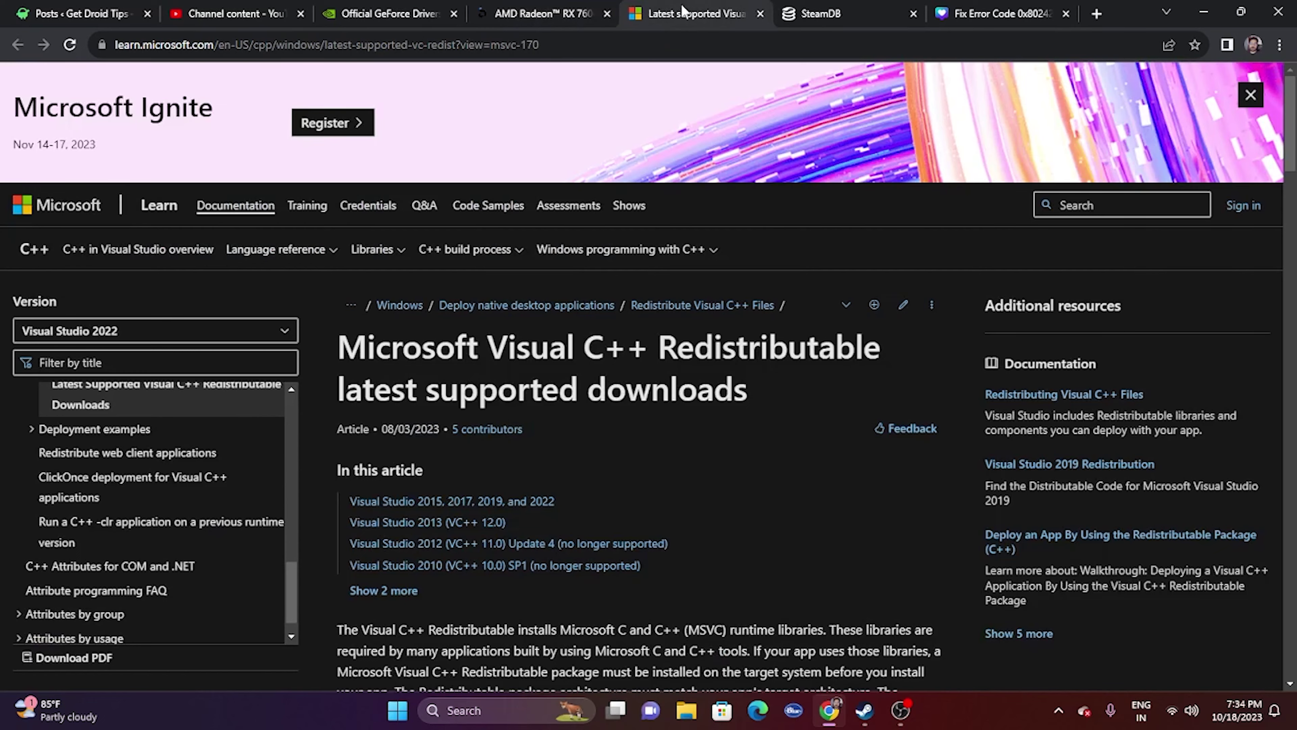
scroll(734, 254, "down", 3)
left_click_drag(762, 235, 338, 176)
left_click(770, 227)
scroll(770, 226, "down", 10)
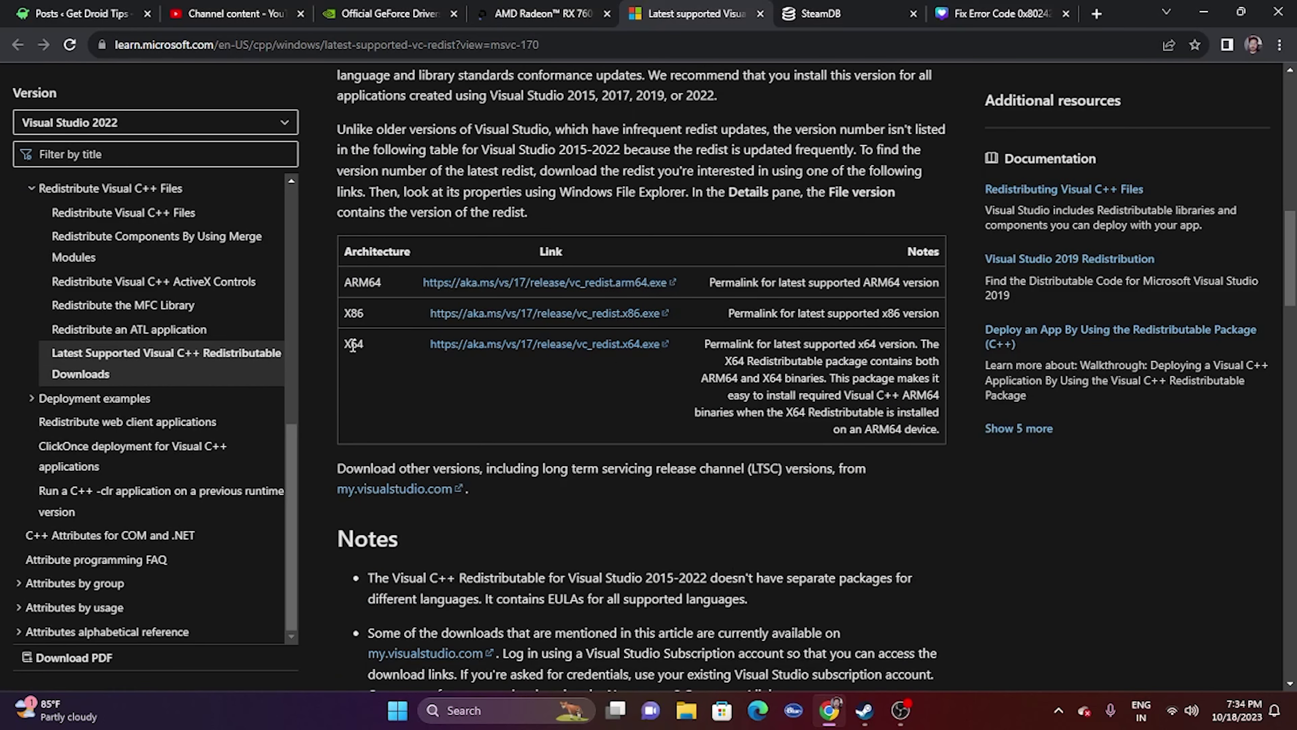
left_click_drag(349, 313, 369, 314)
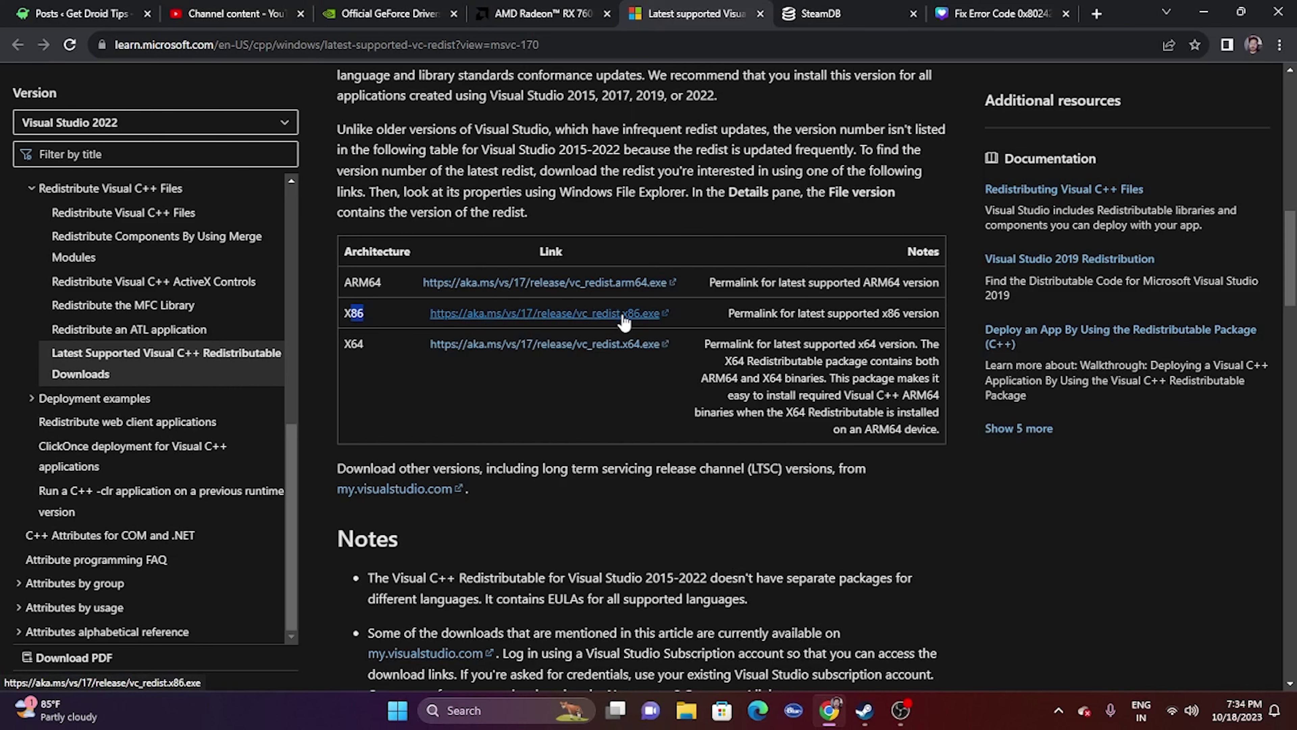
left_click(1205, 14)
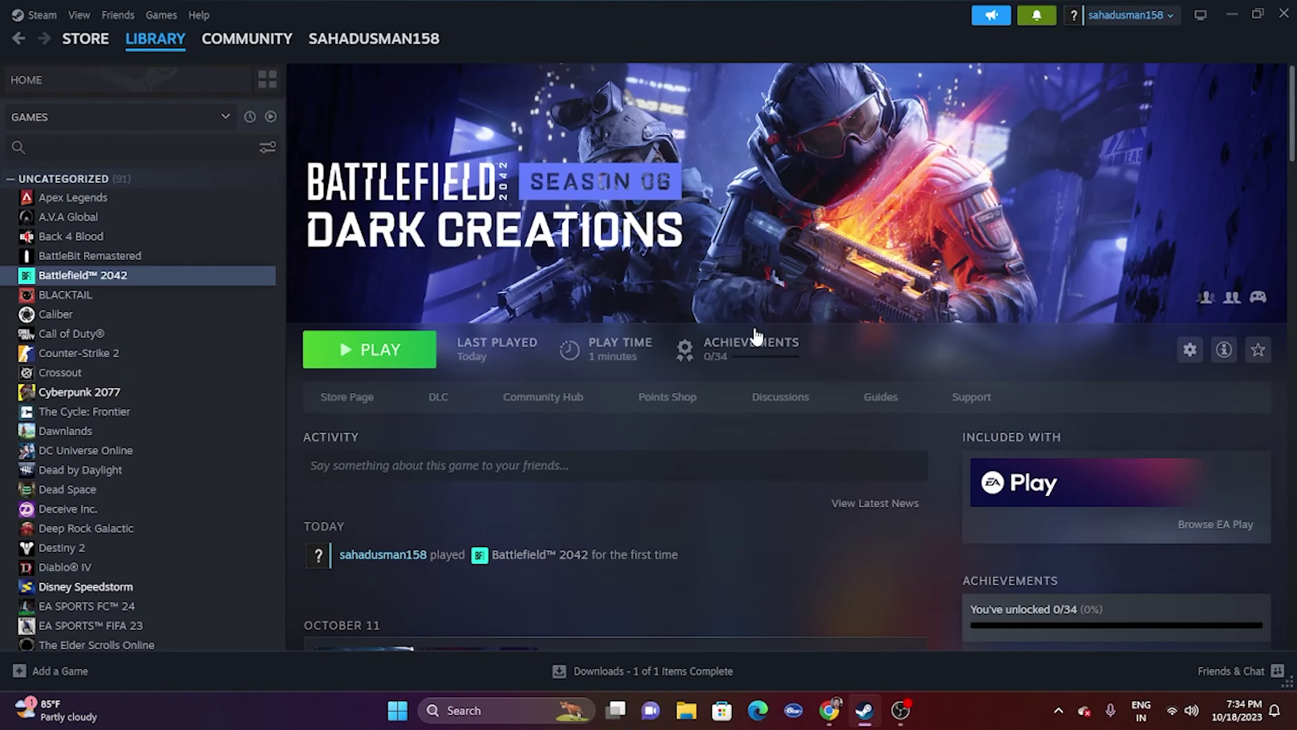
Step: Check for Windows updates in Windows Settings and close Settings
left_click(488, 711)
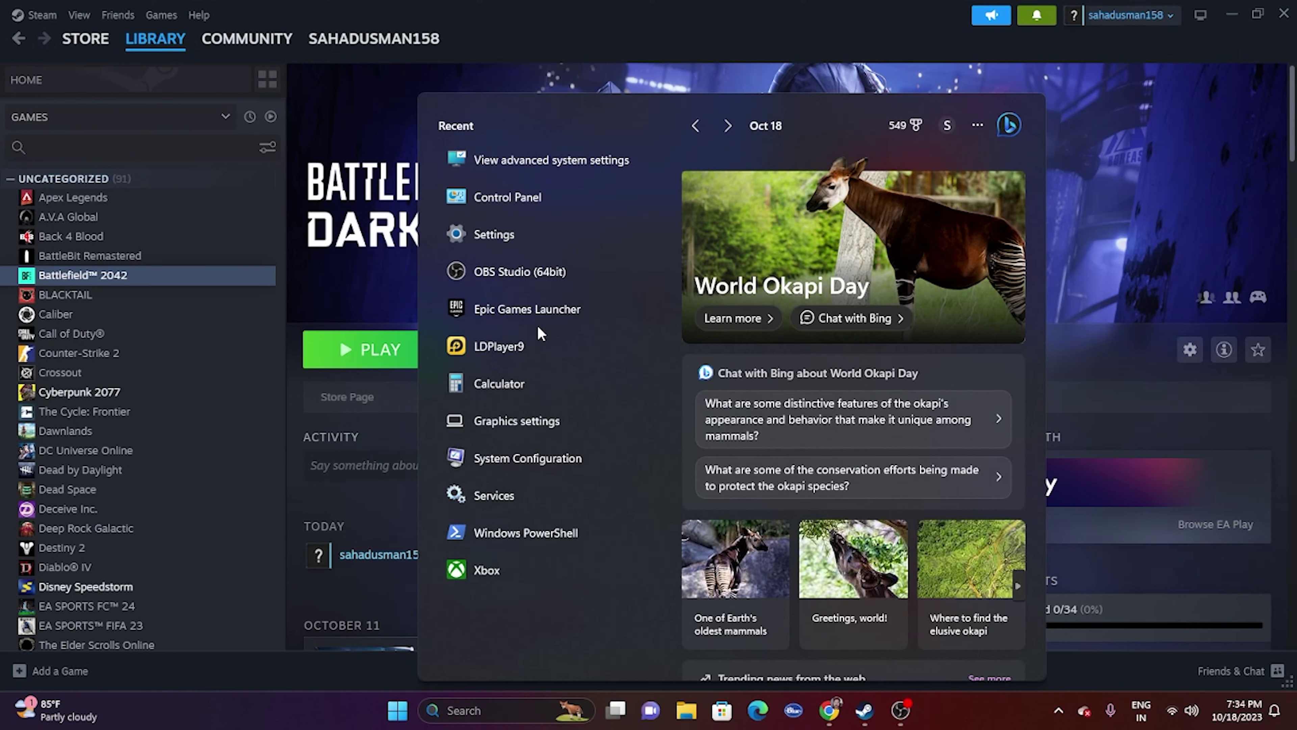
left_click(512, 245)
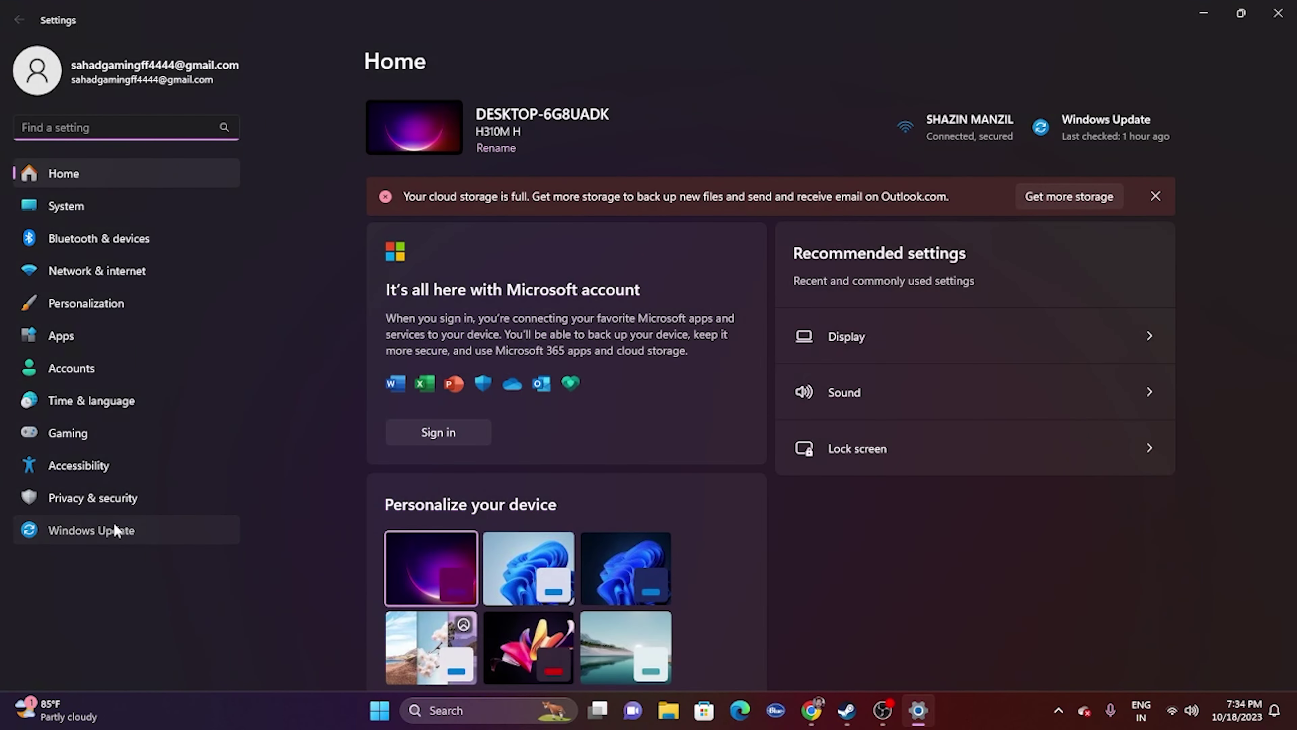
left_click(111, 527)
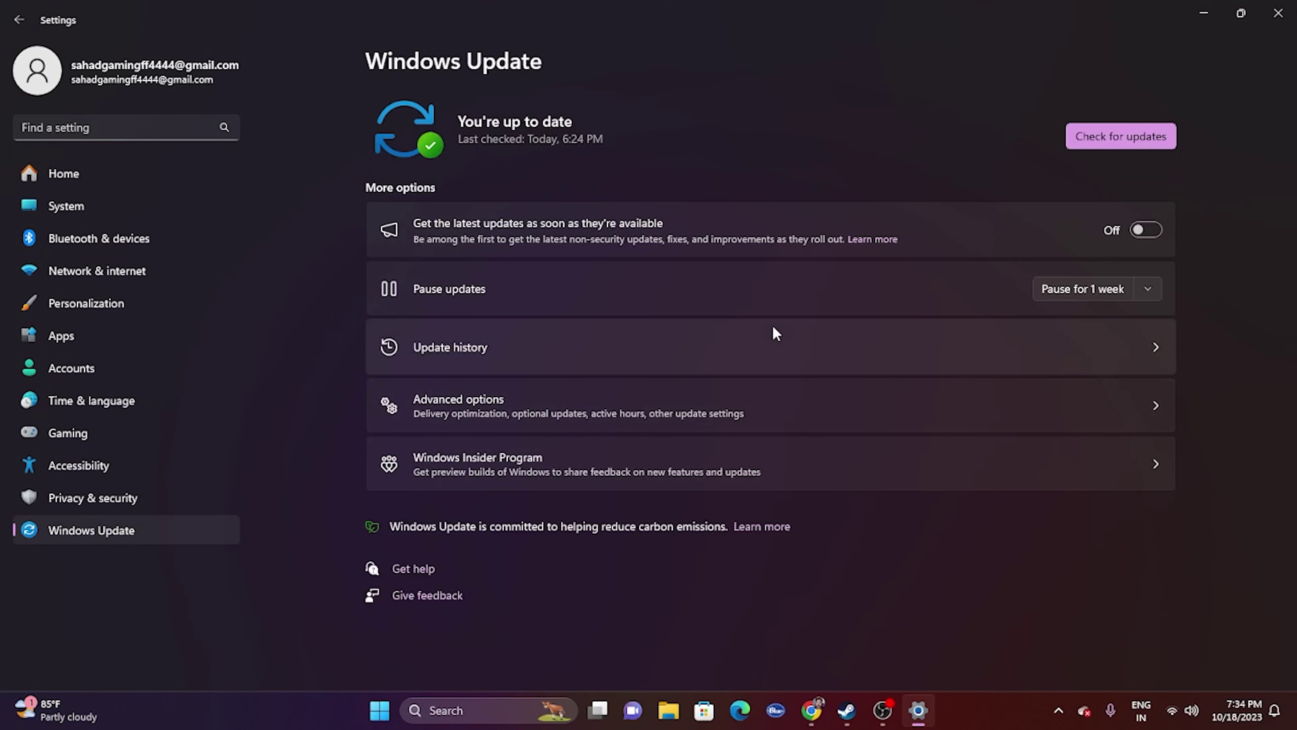
left_click(1103, 135)
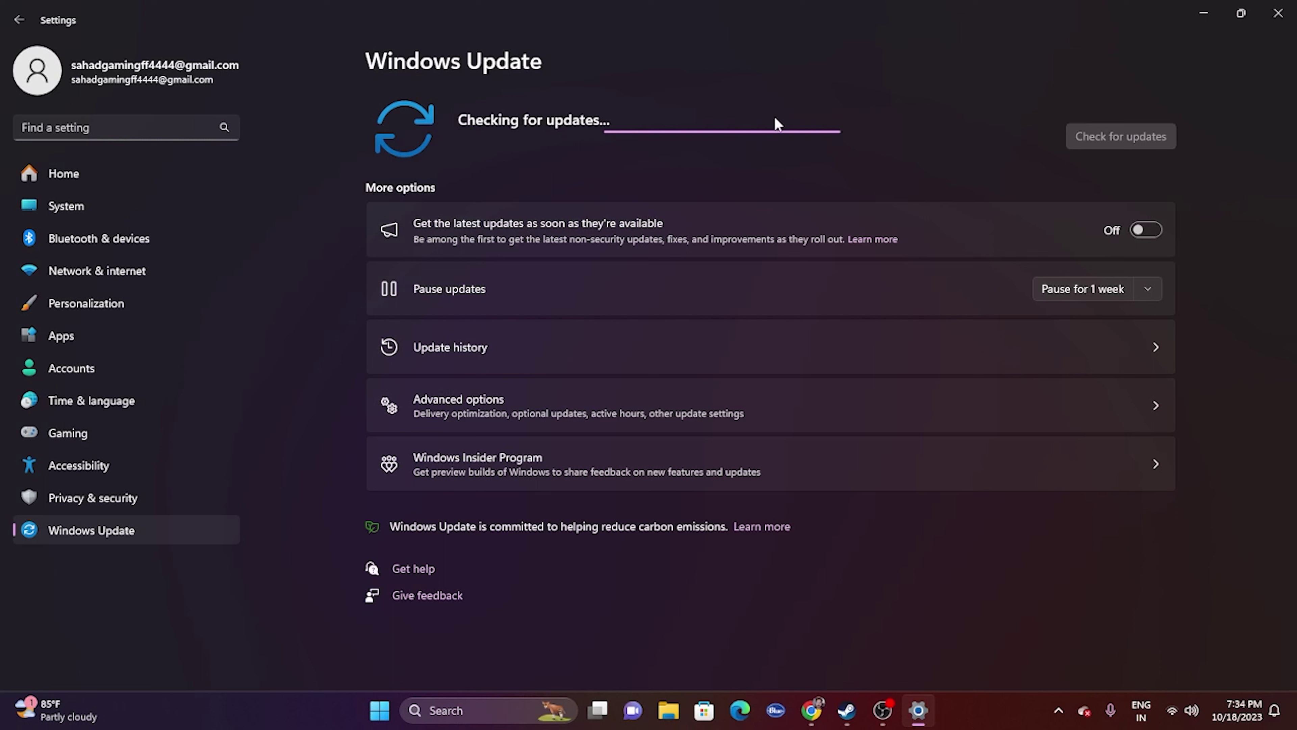
left_click(1290, 19)
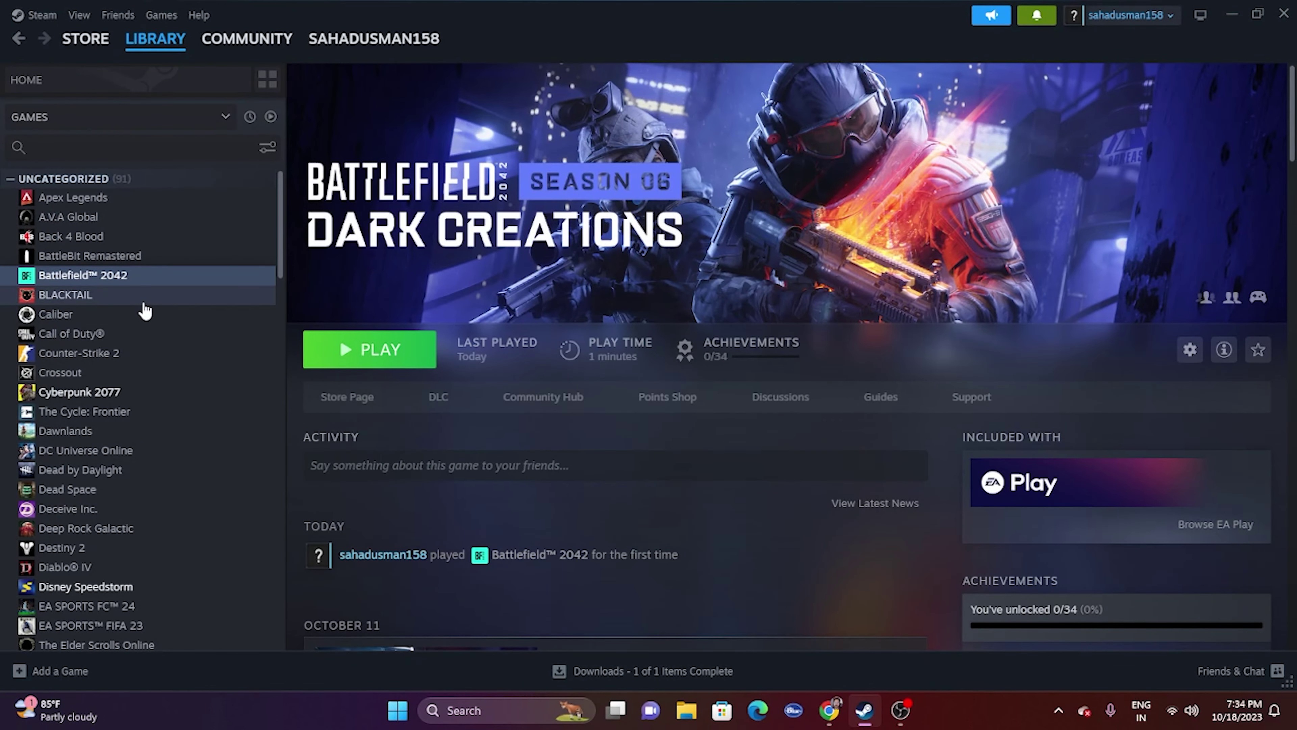
Step: Show Battlefield 2042's uninstall option in Steam, then view the drives' free space under This PC in File Explorer
right_click(136, 277)
mouse_move(194, 375)
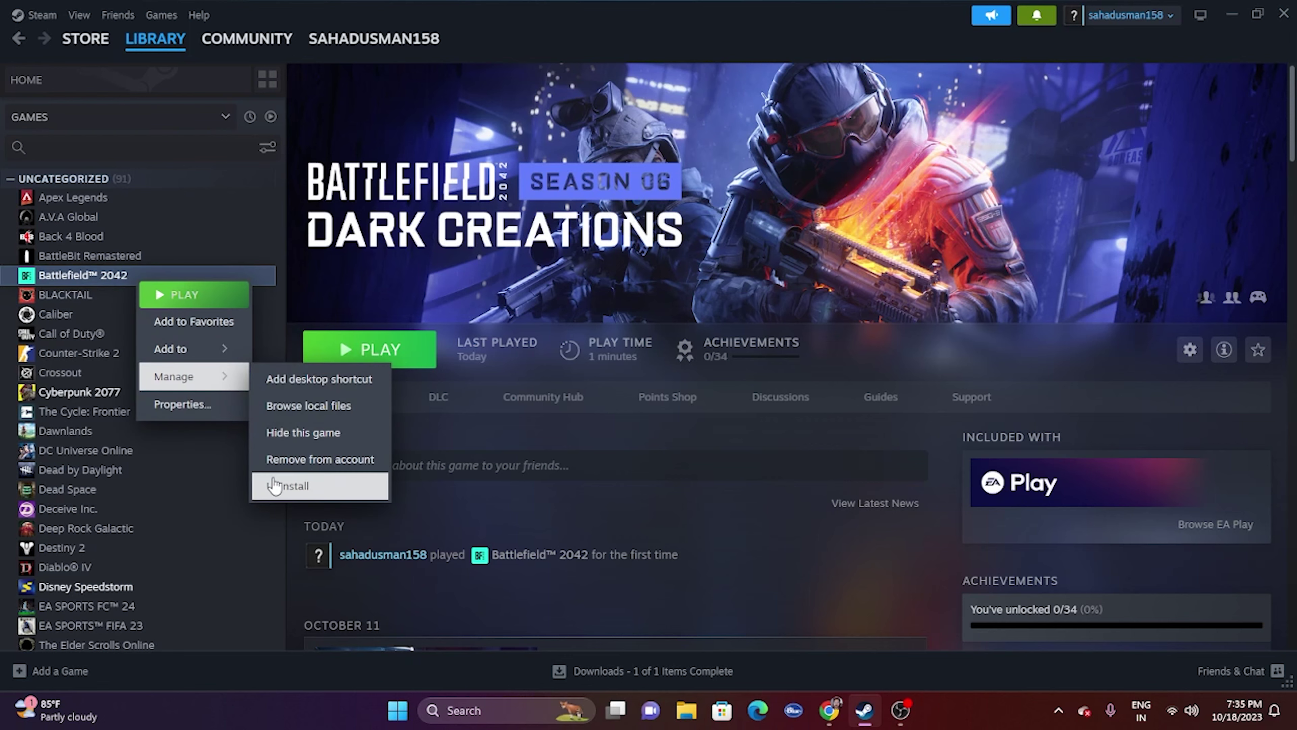
left_click(685, 723)
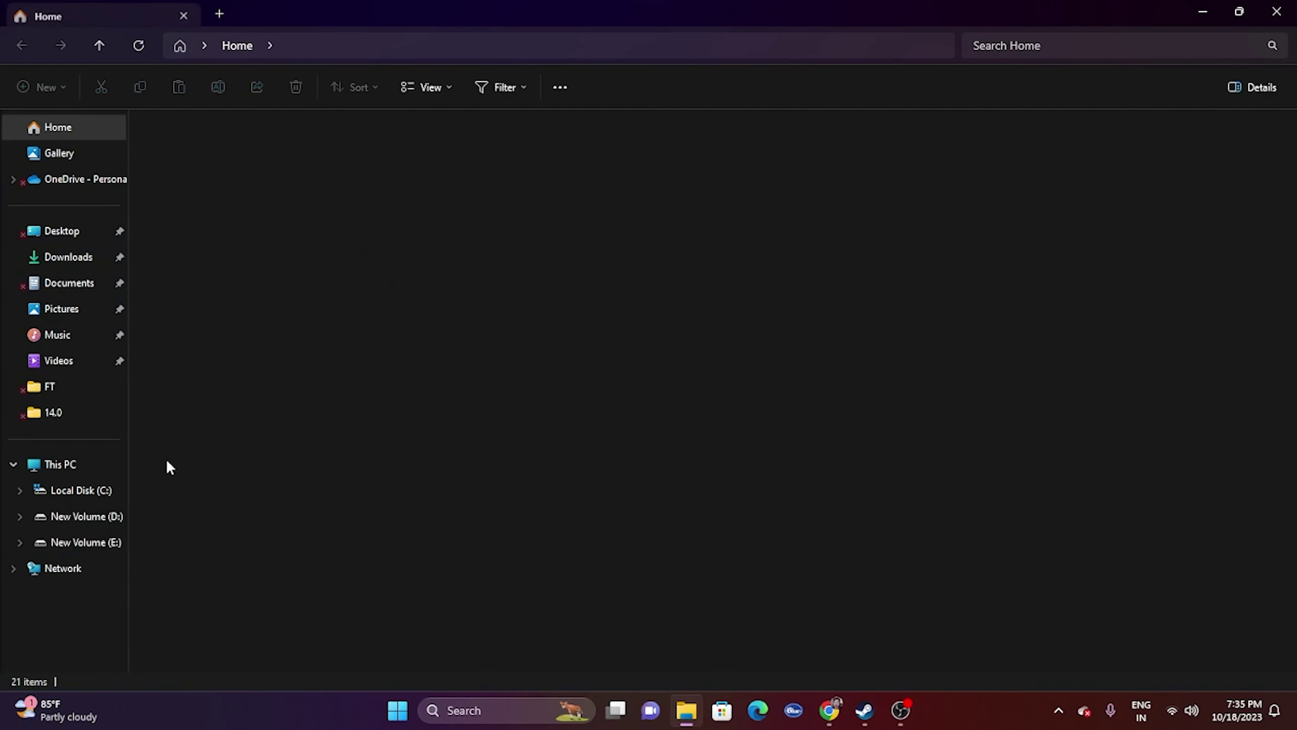
left_click(101, 464)
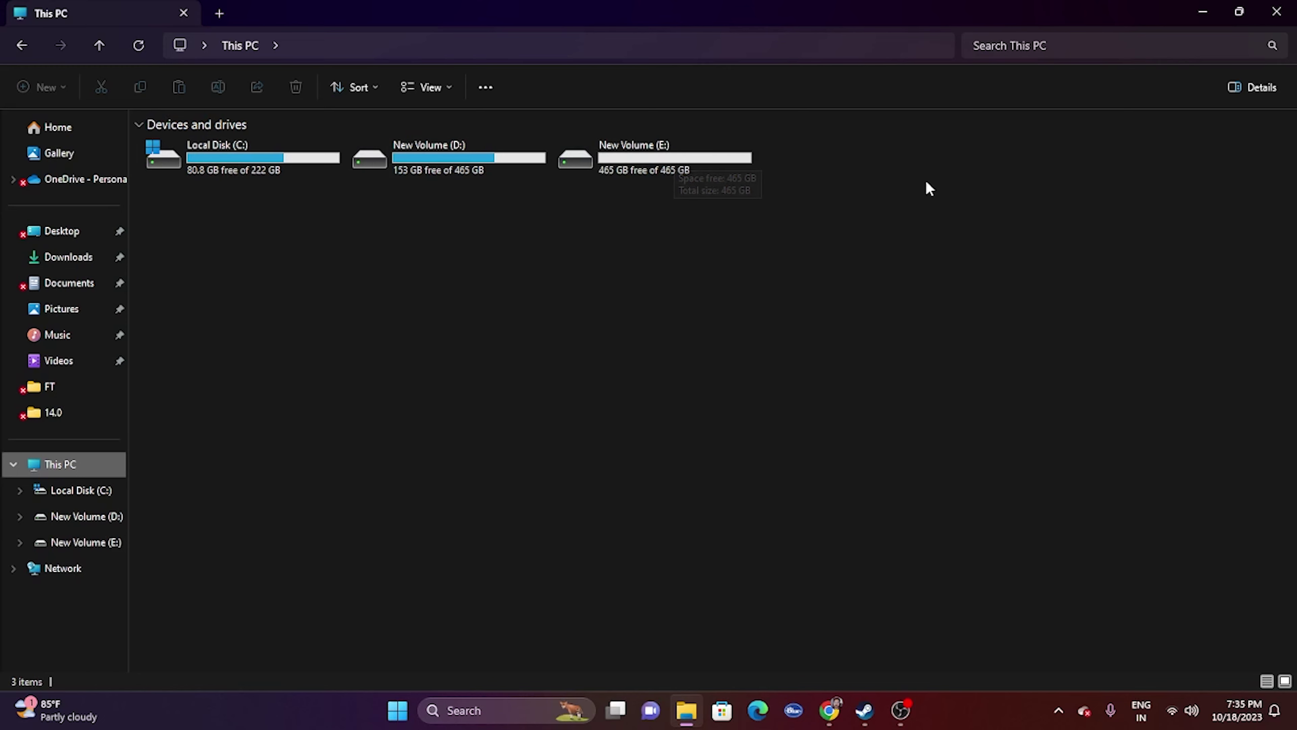
left_click(1277, 12)
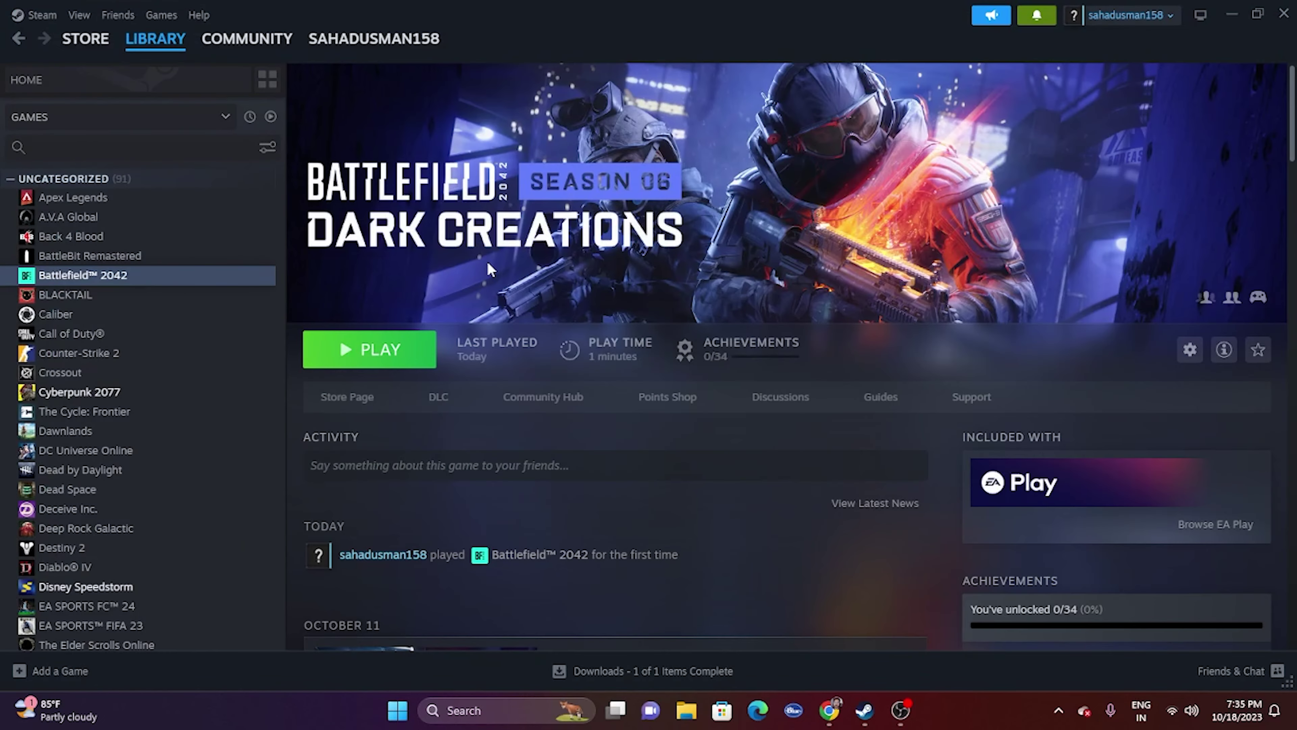
Step: Verify the integrity of Battlefield 2042's installed game files in Steam and close the game's properties
right_click(118, 275)
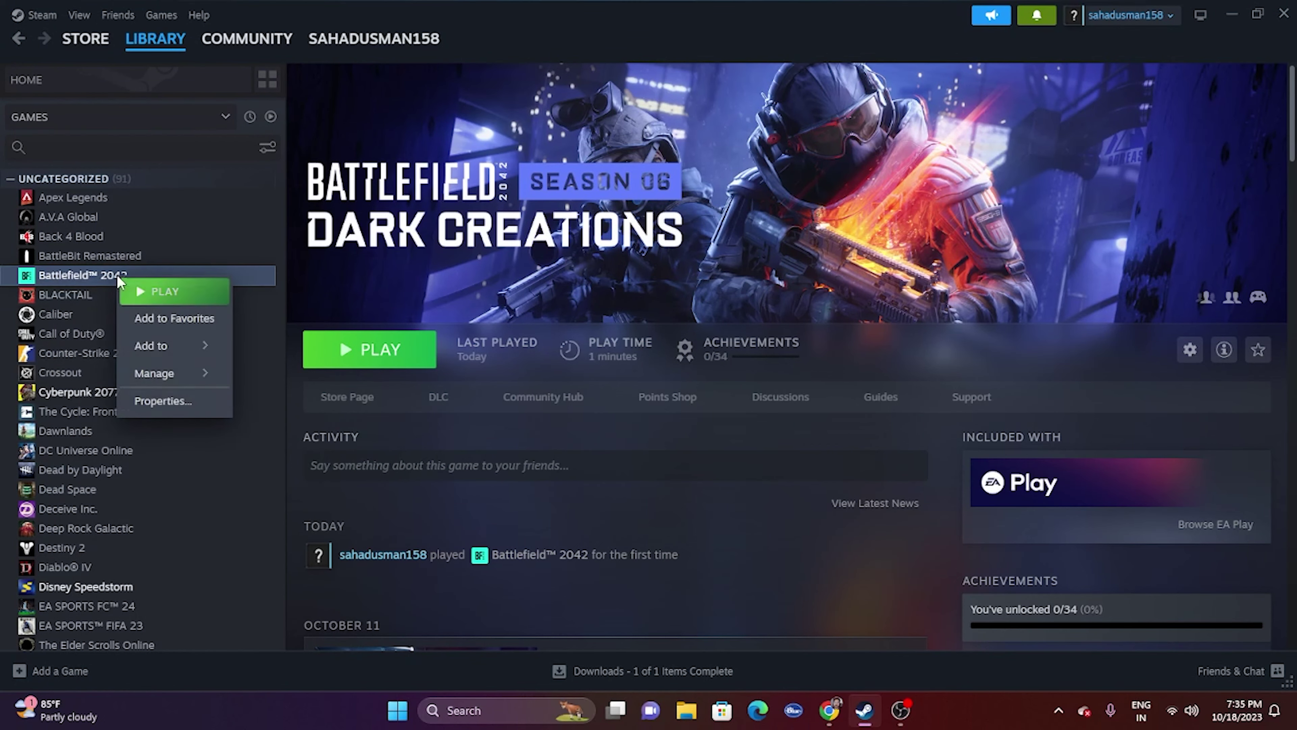
left_click(156, 401)
left_click(360, 258)
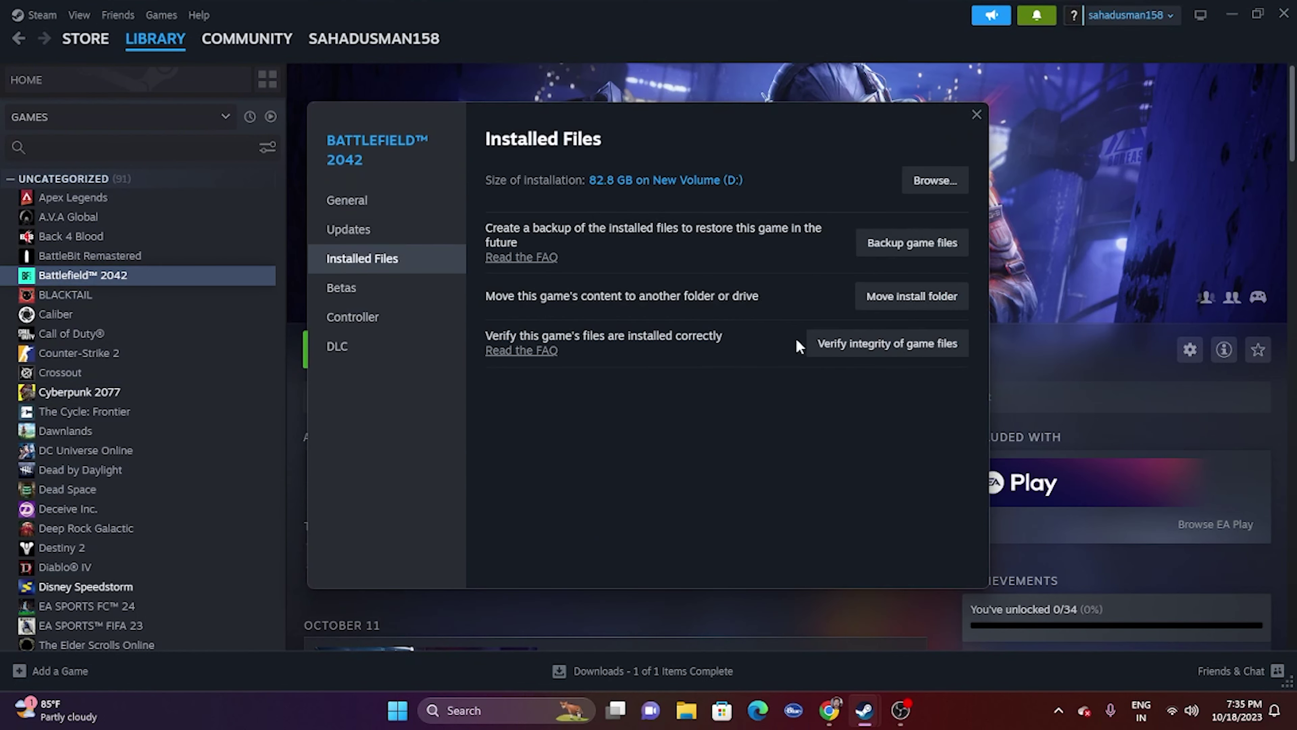
left_click(904, 343)
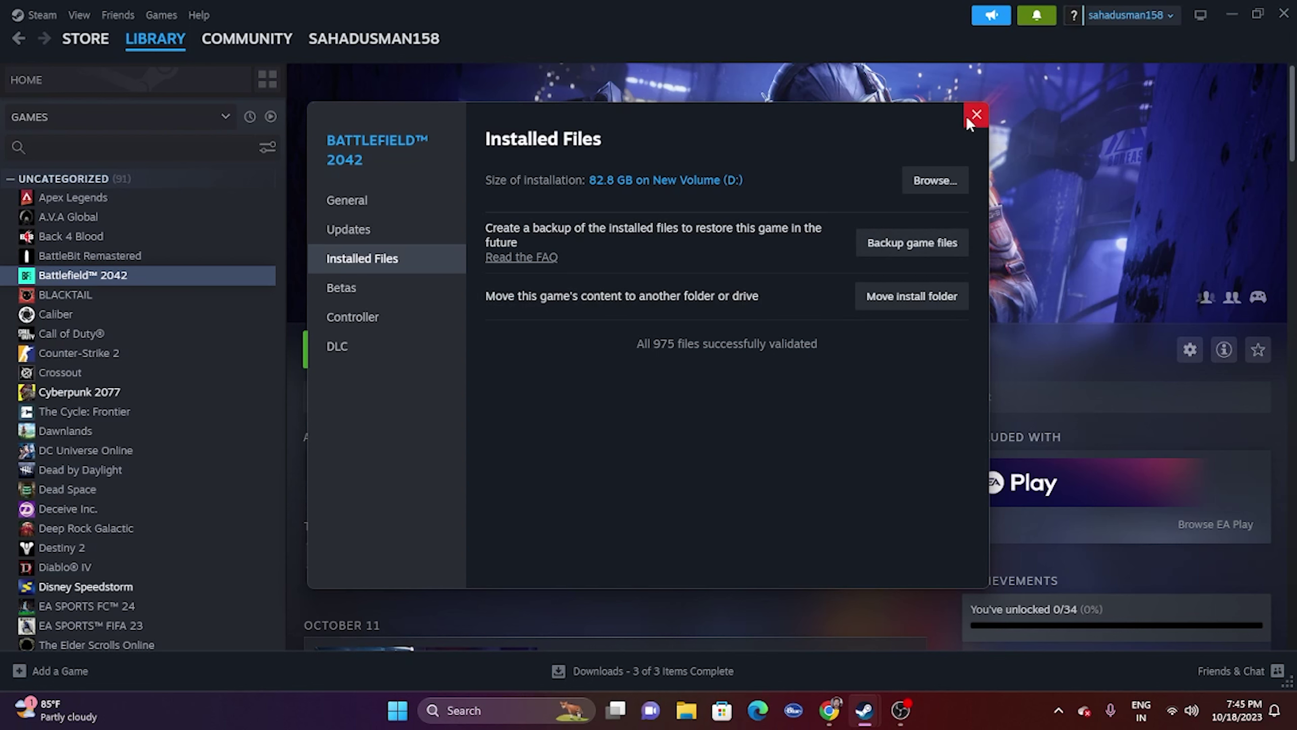
left_click(977, 115)
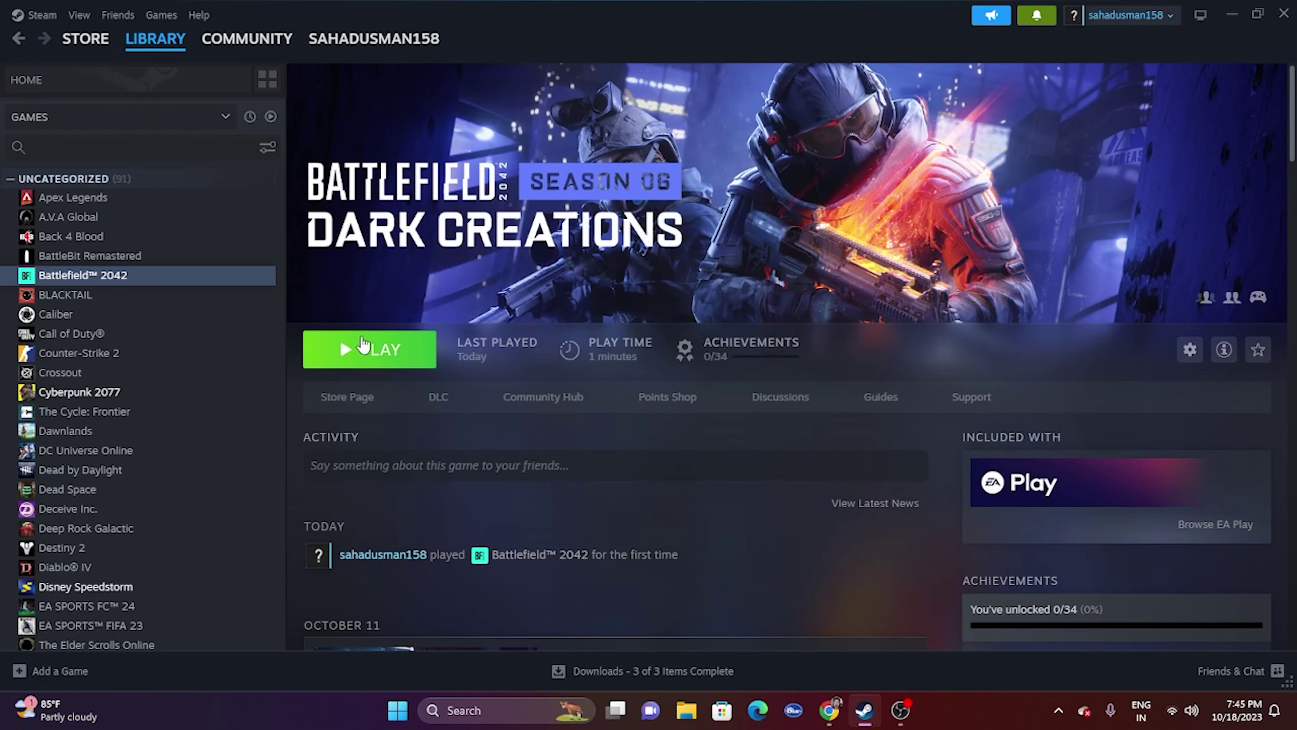